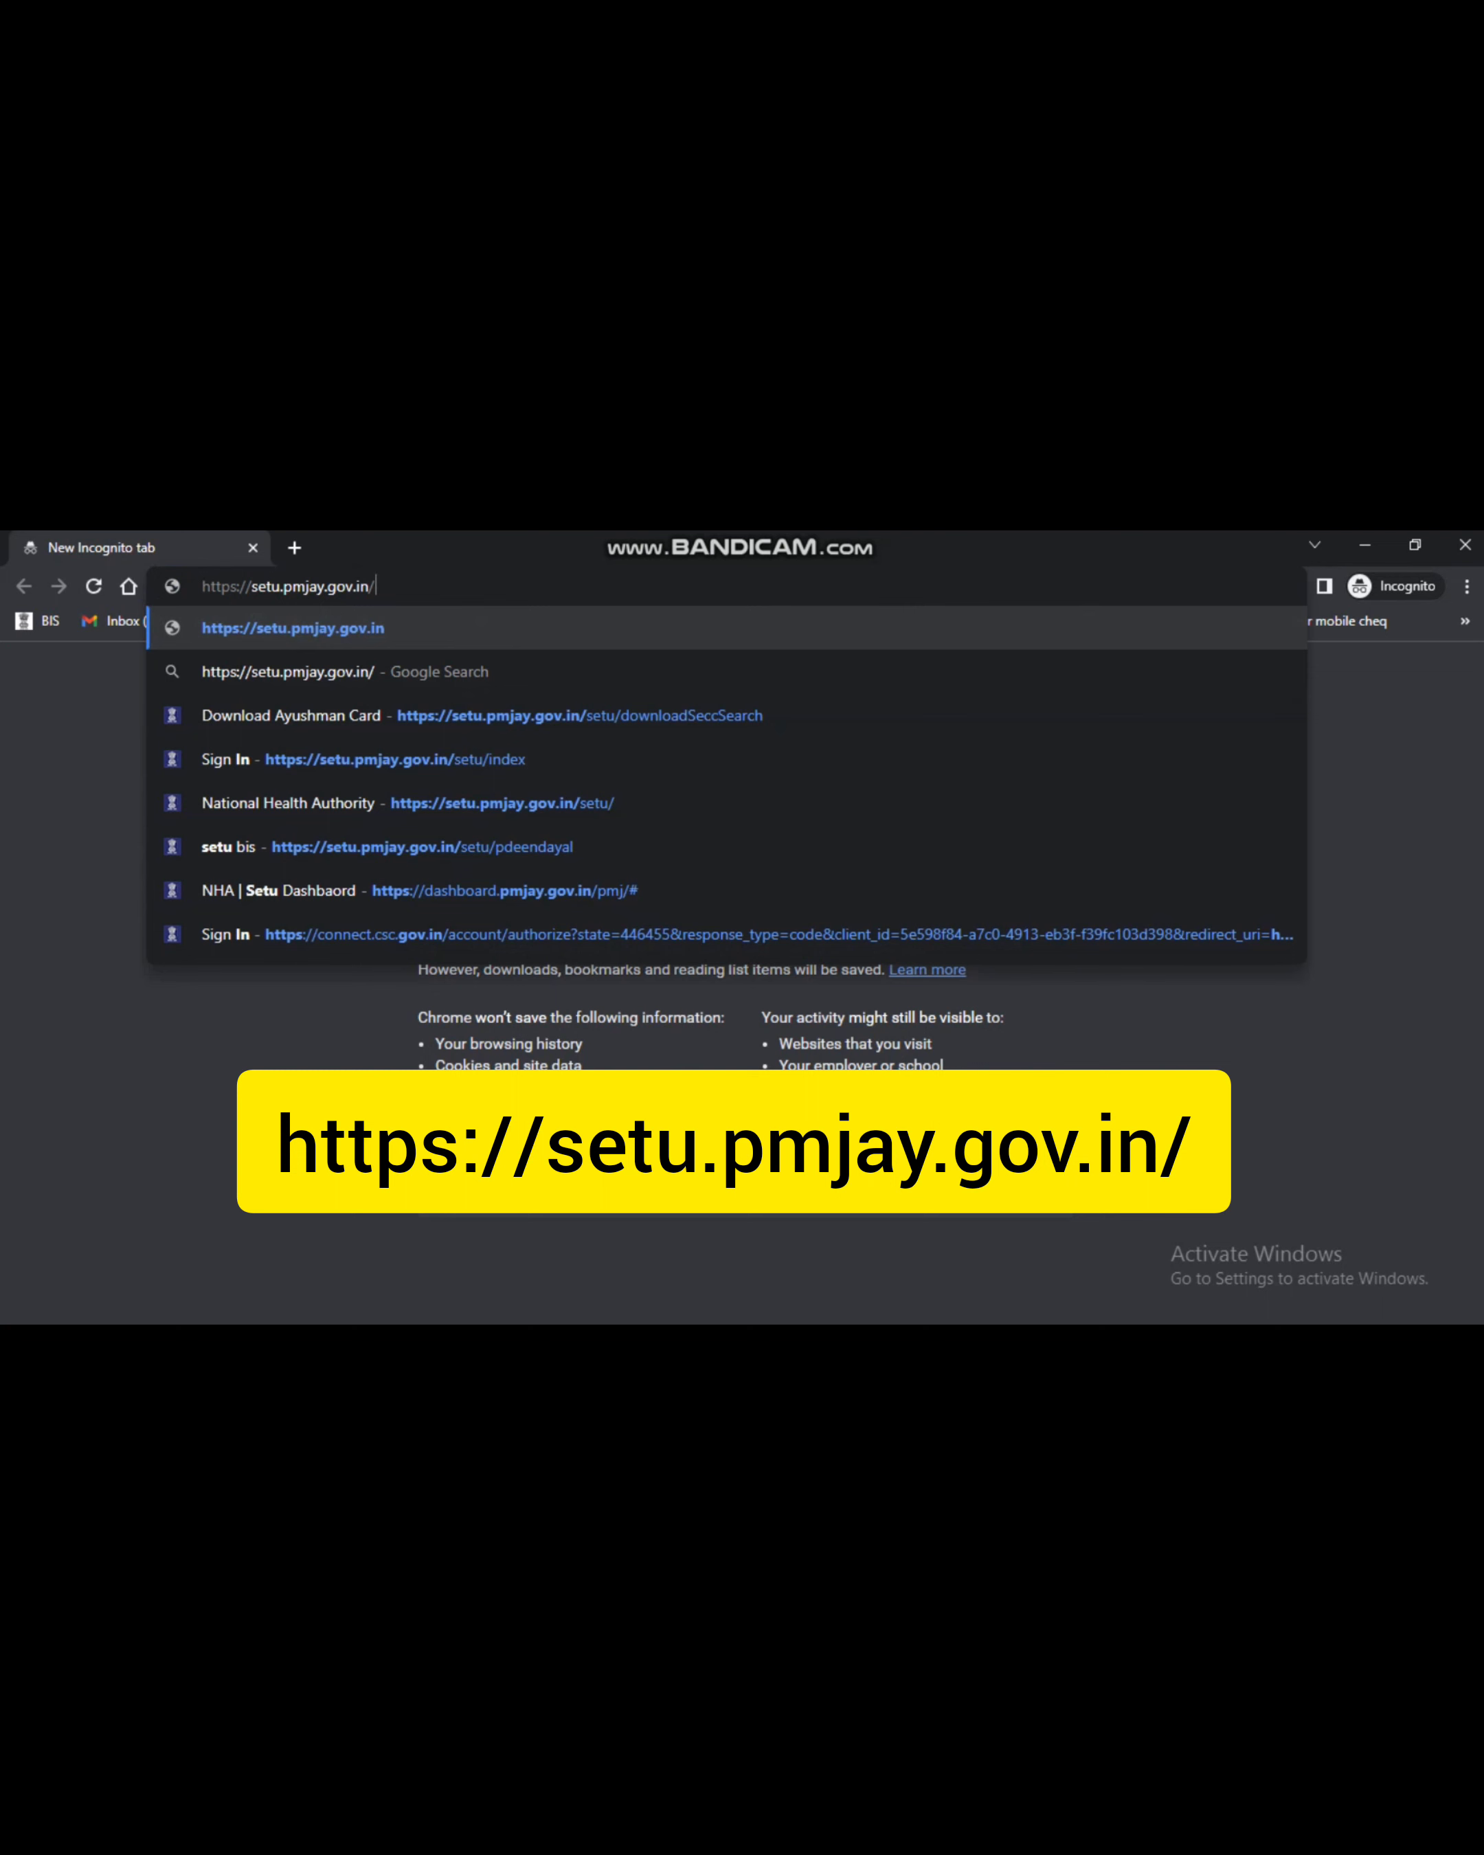
key(Return)
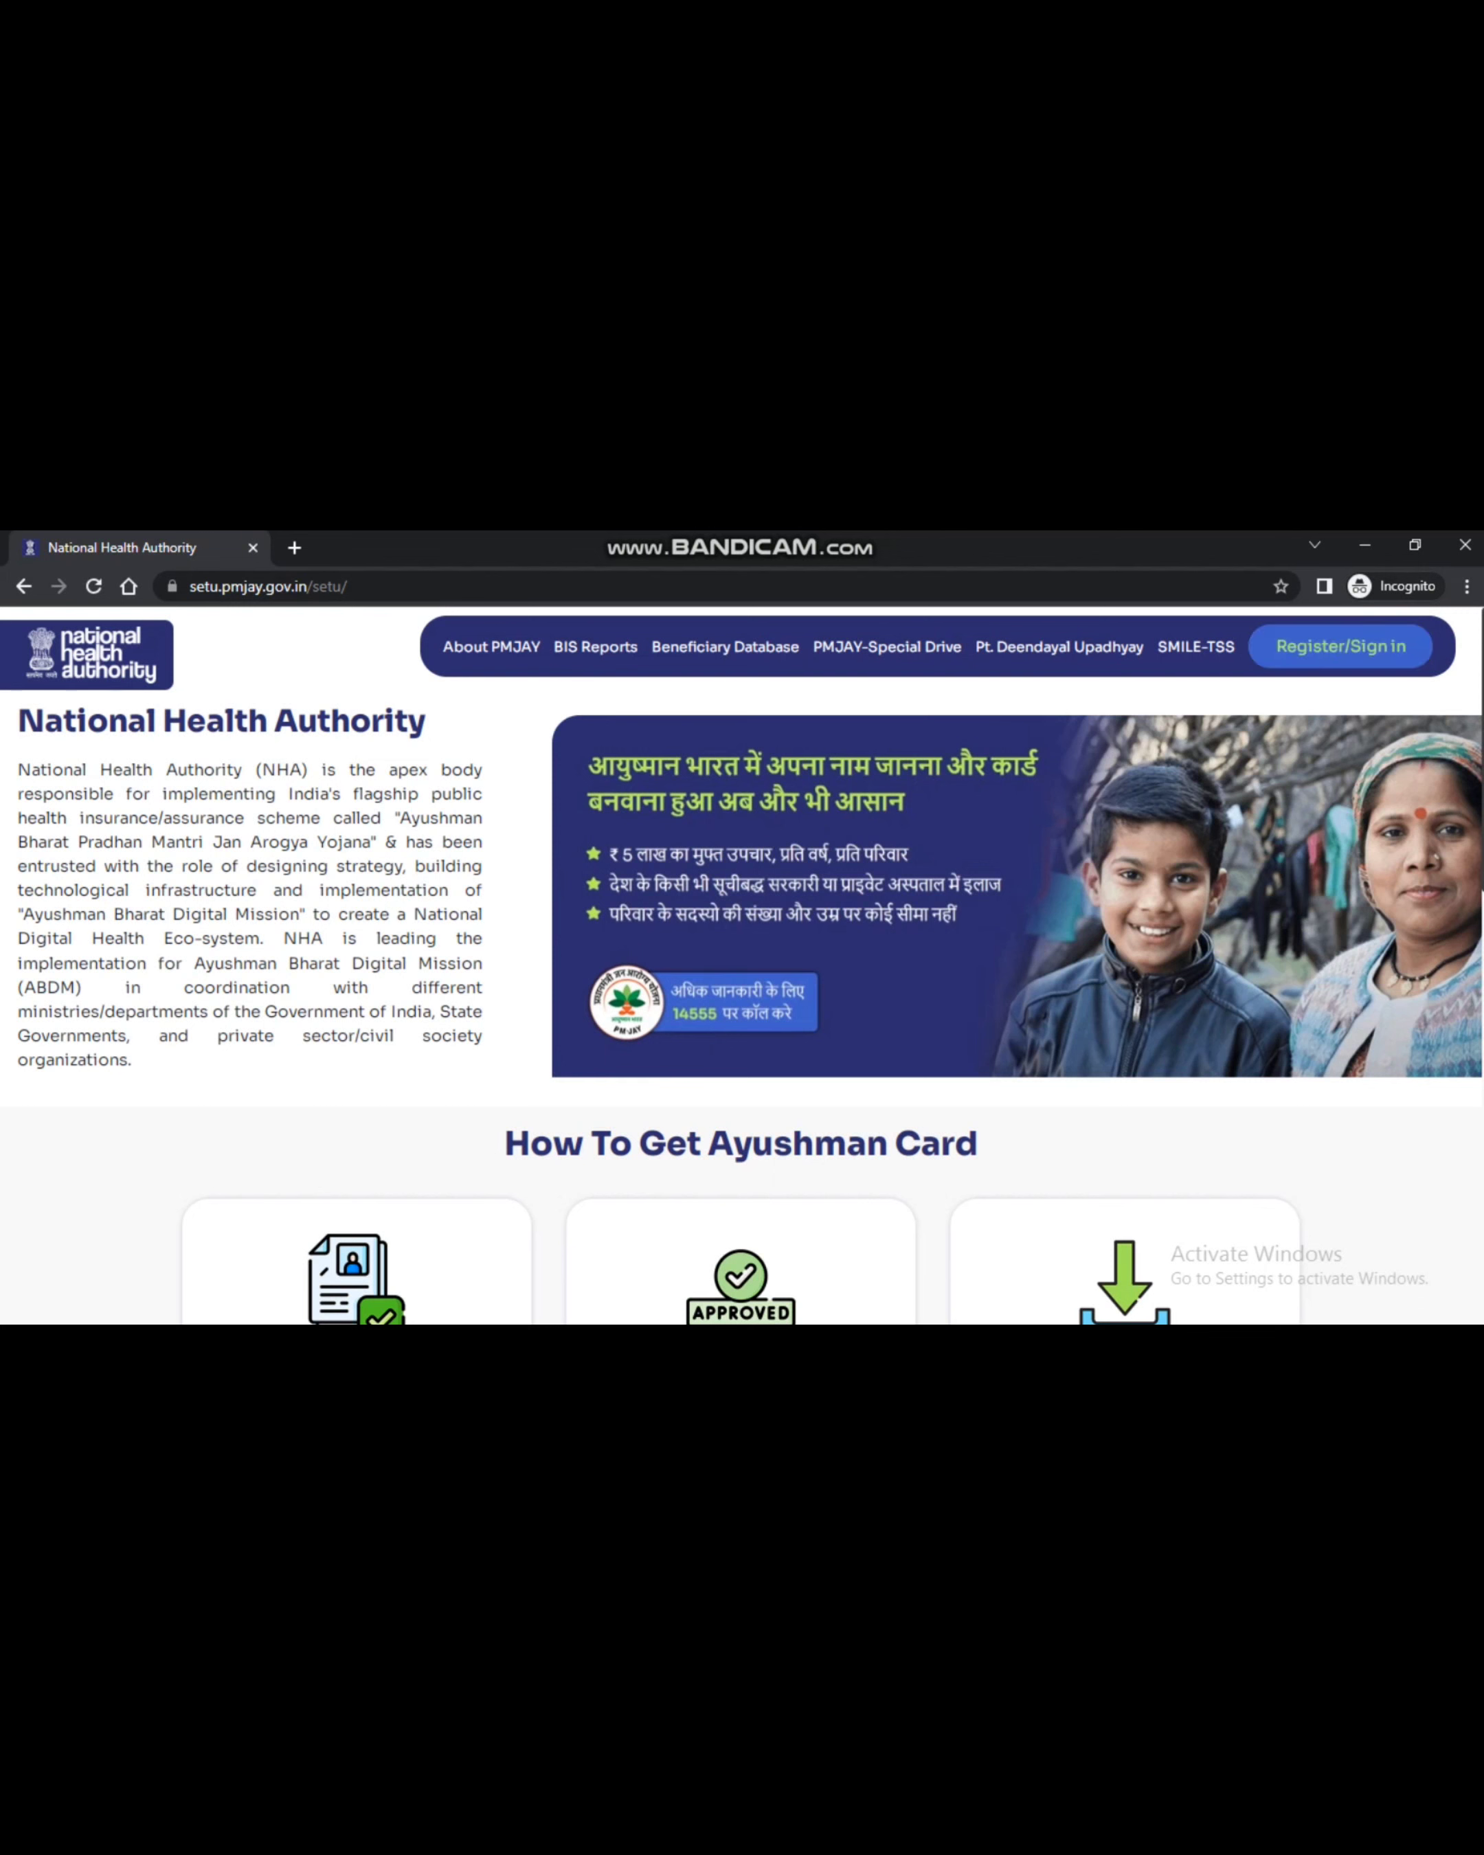
Go to the Sign In page and submit the registered mobile number
click(1341, 646)
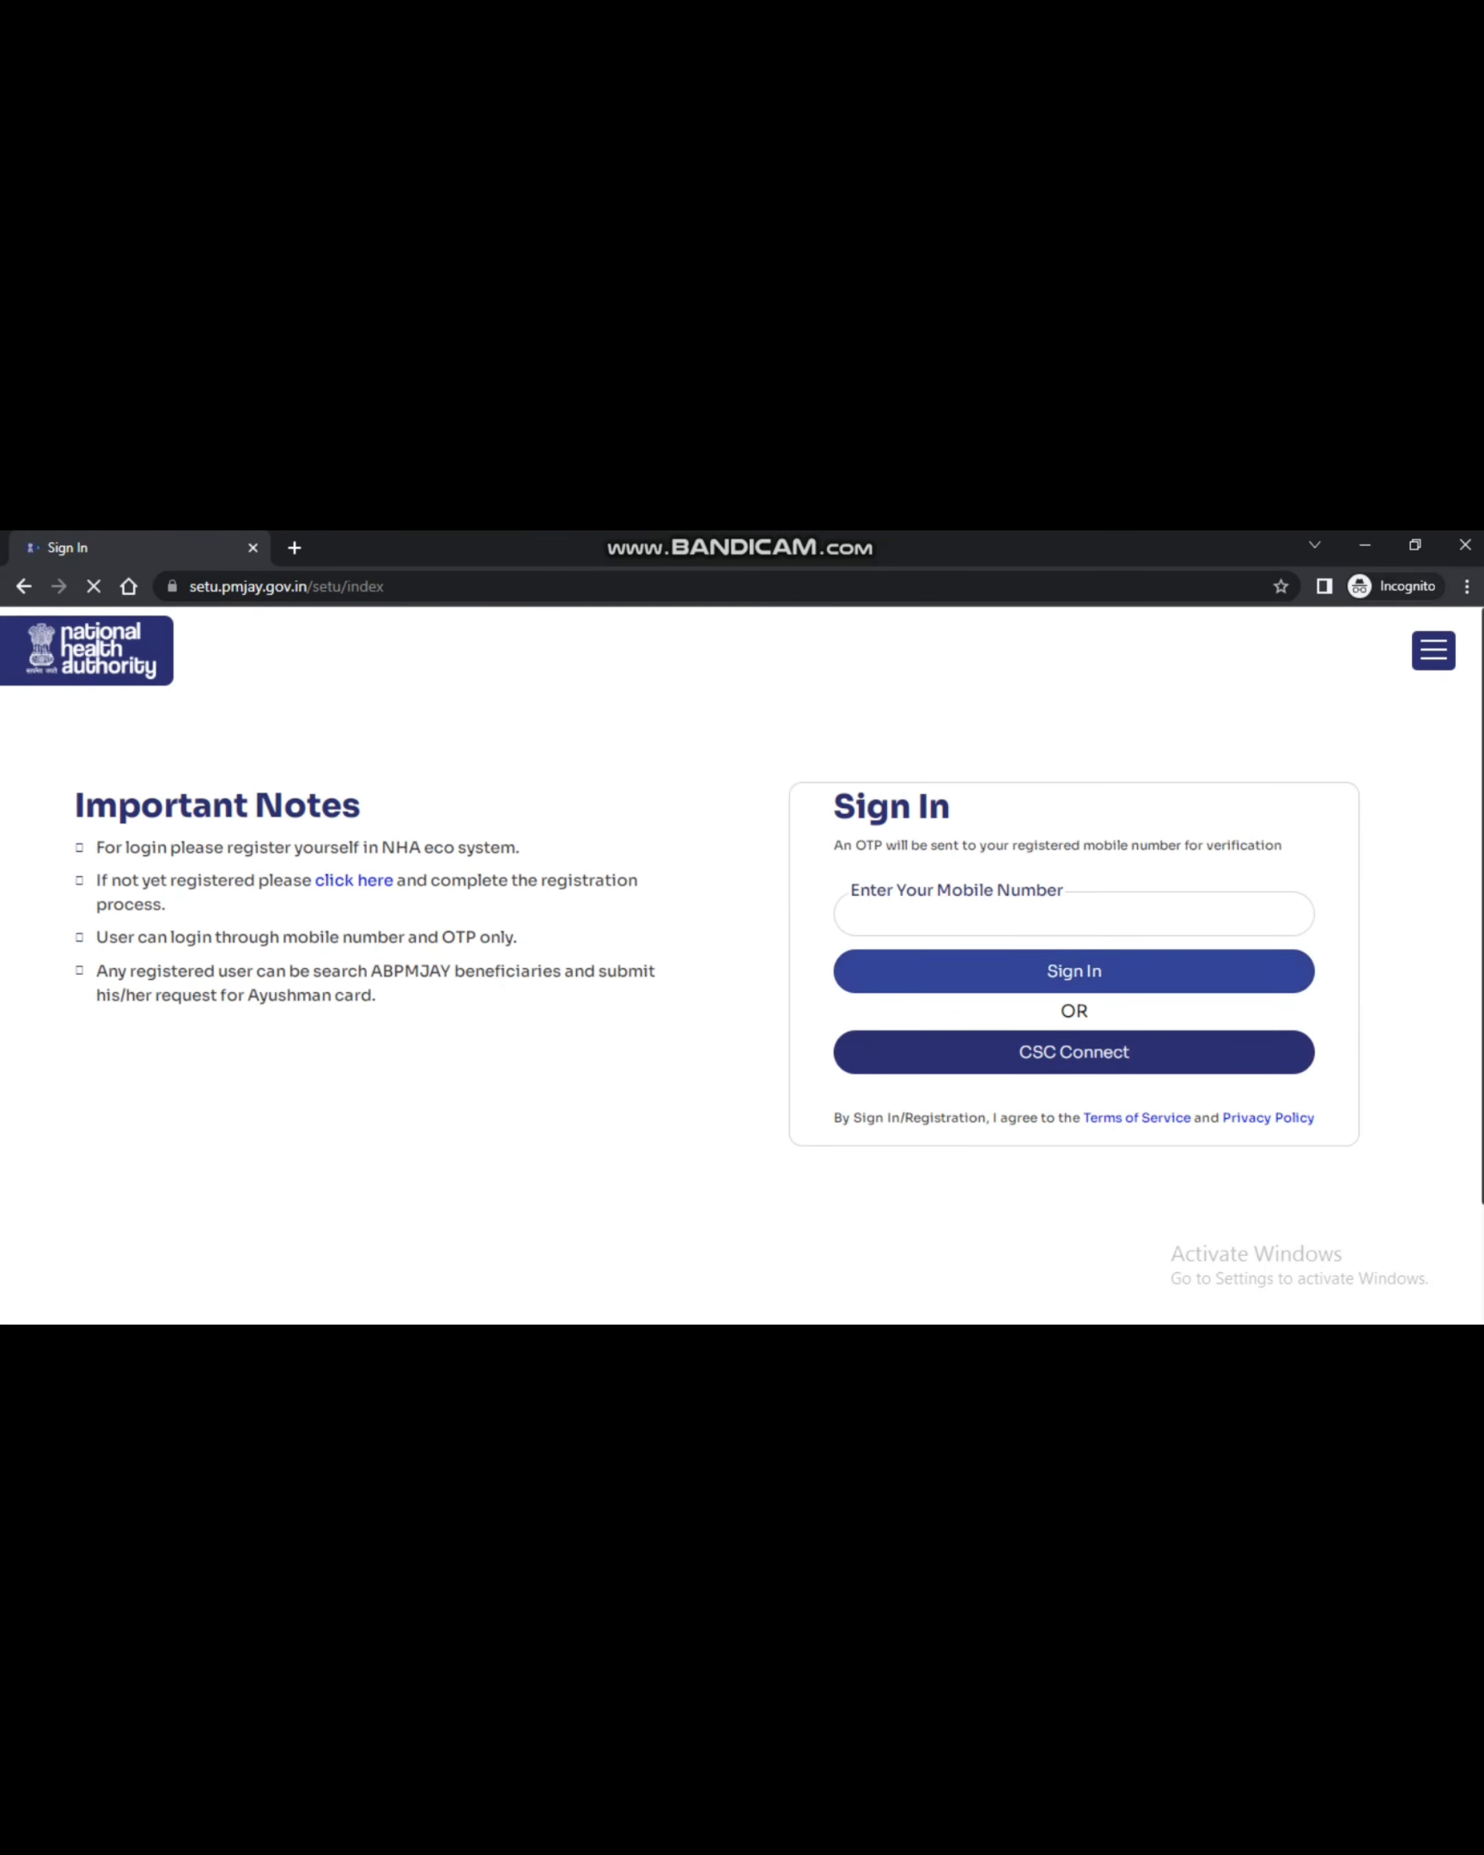
click(1074, 914)
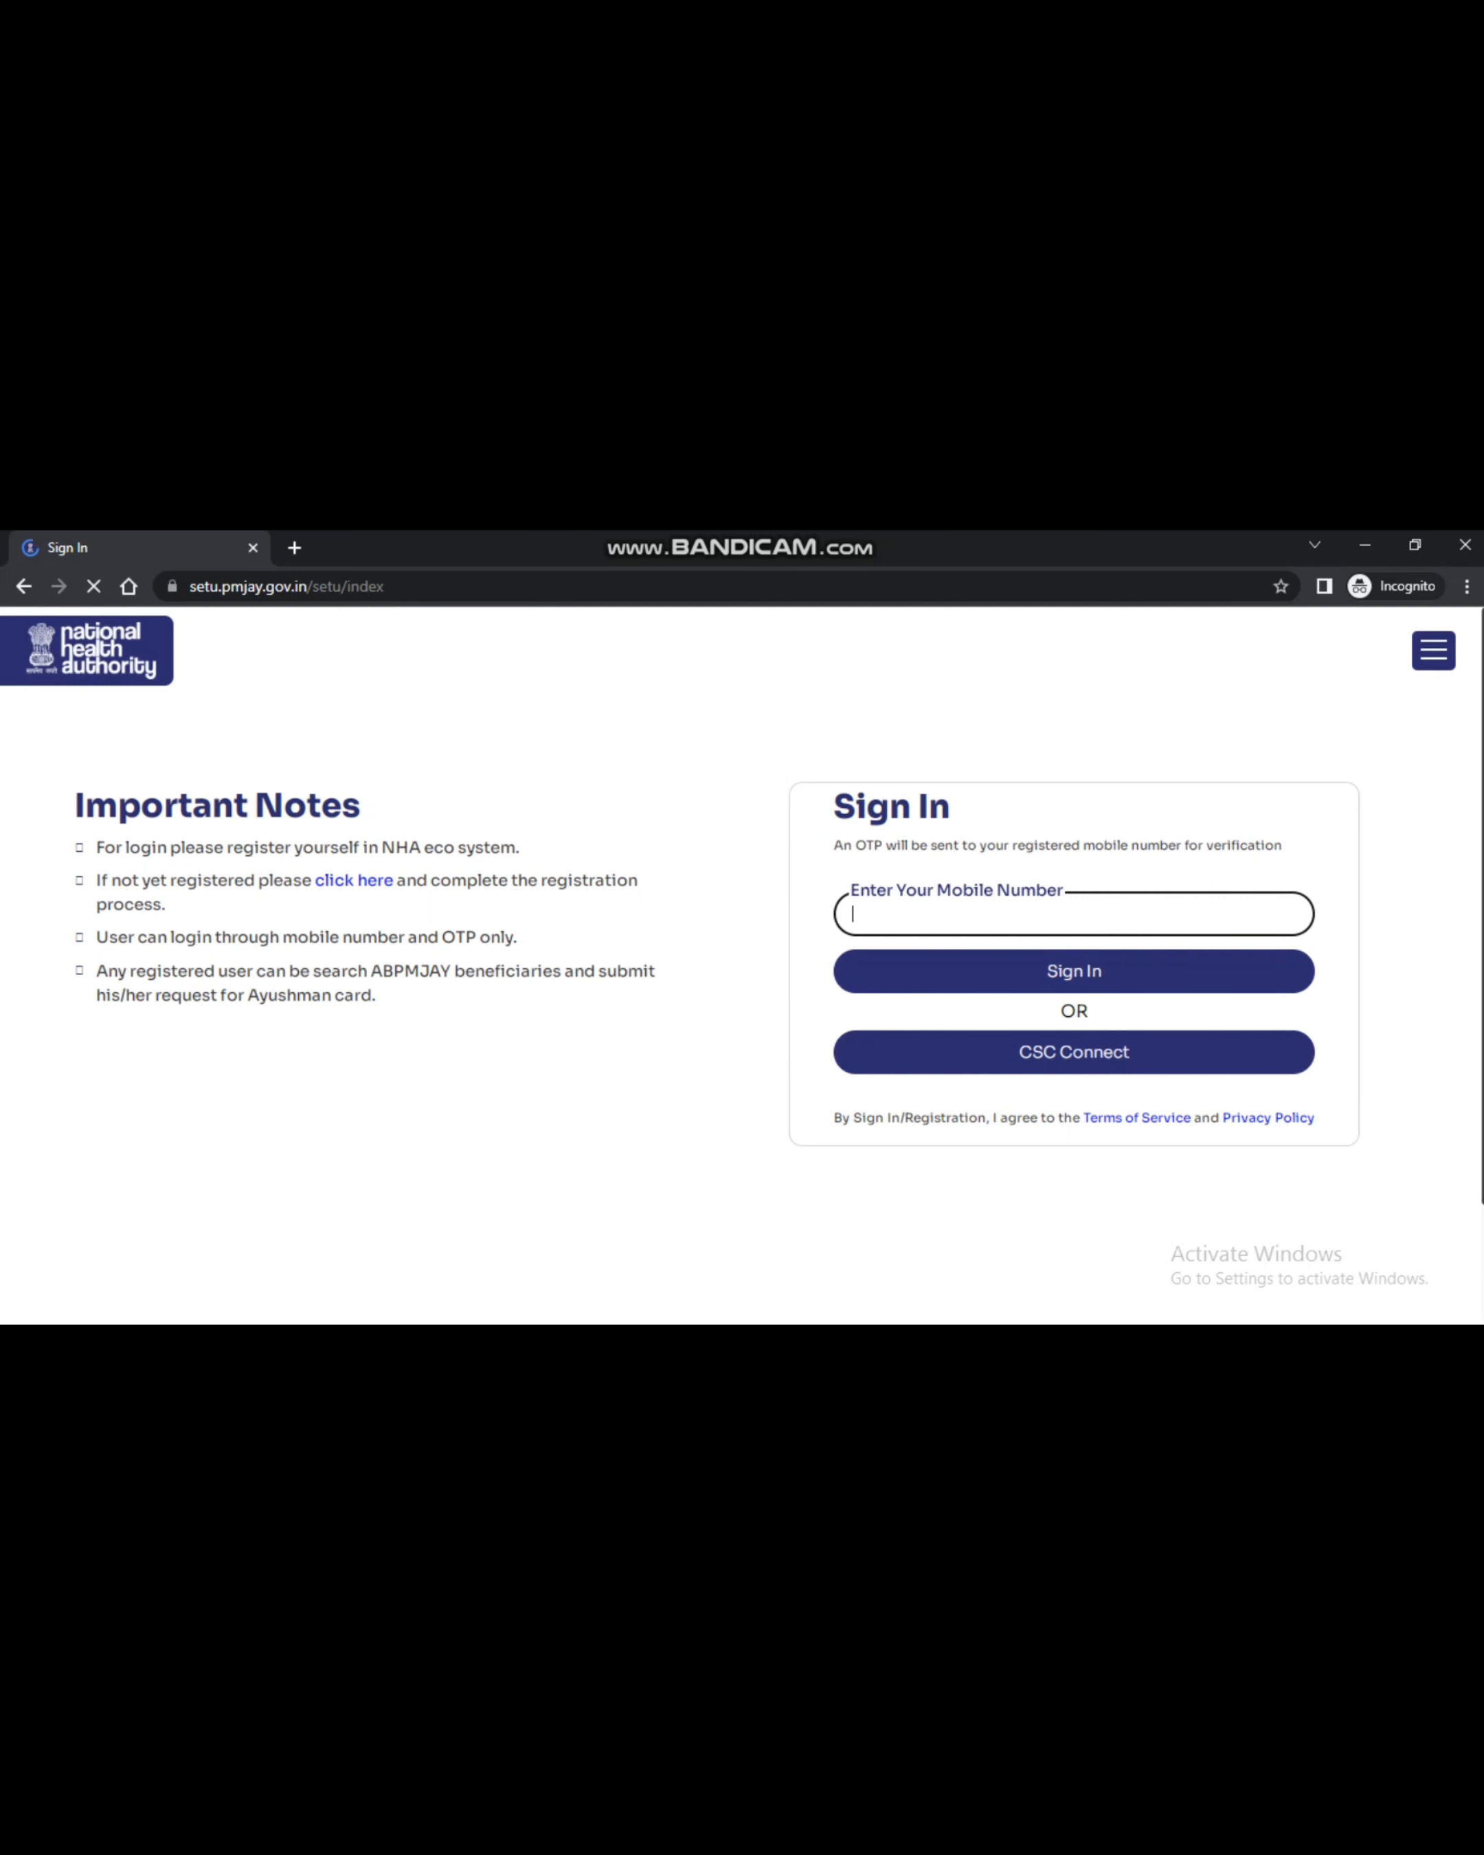
text(7)
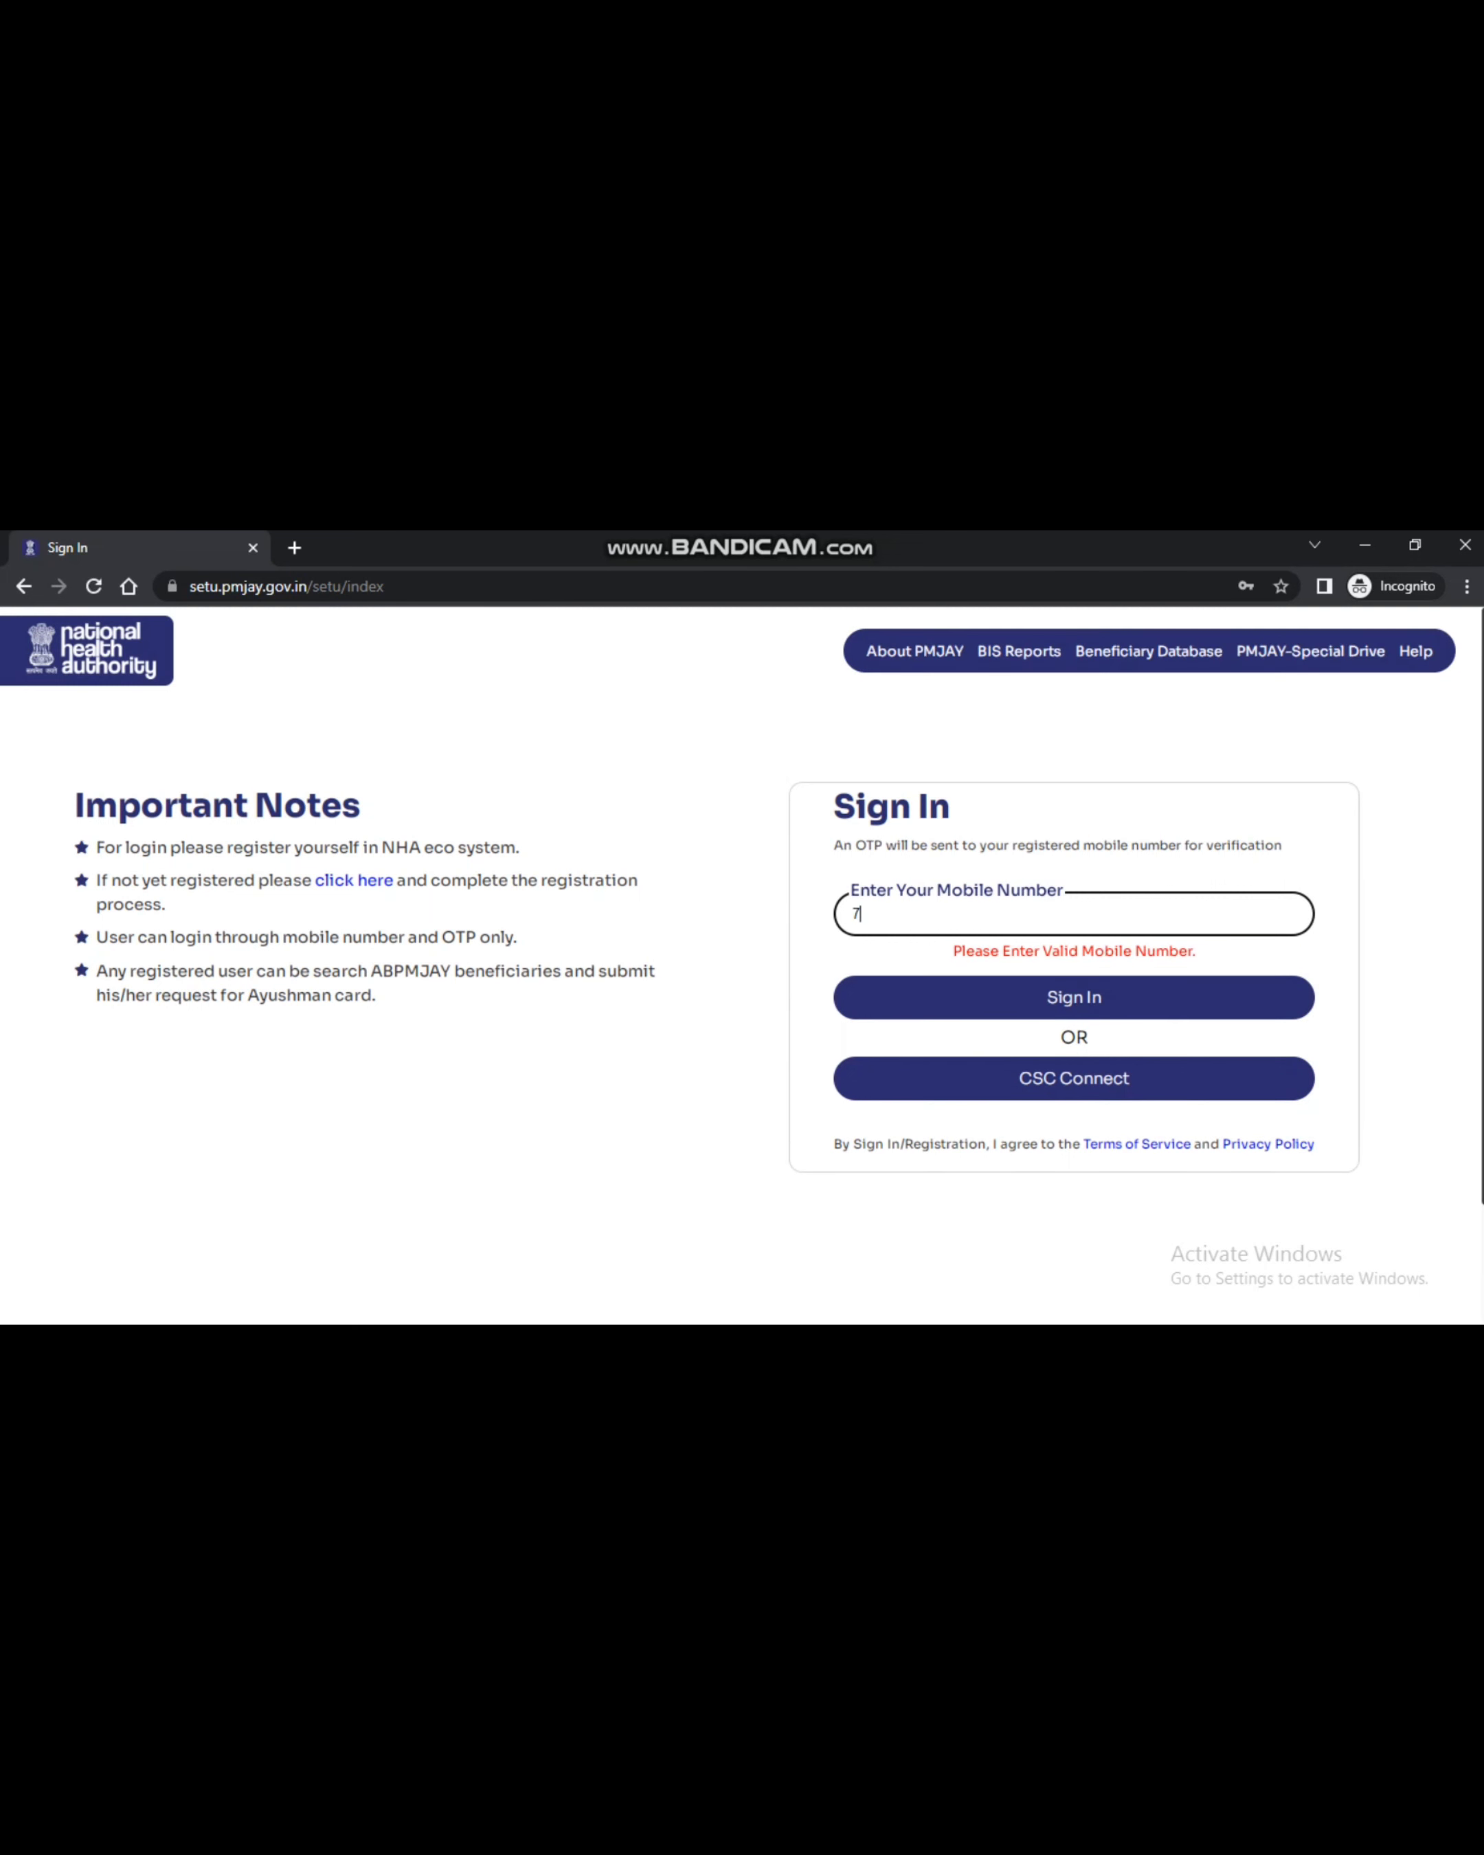
text(697)
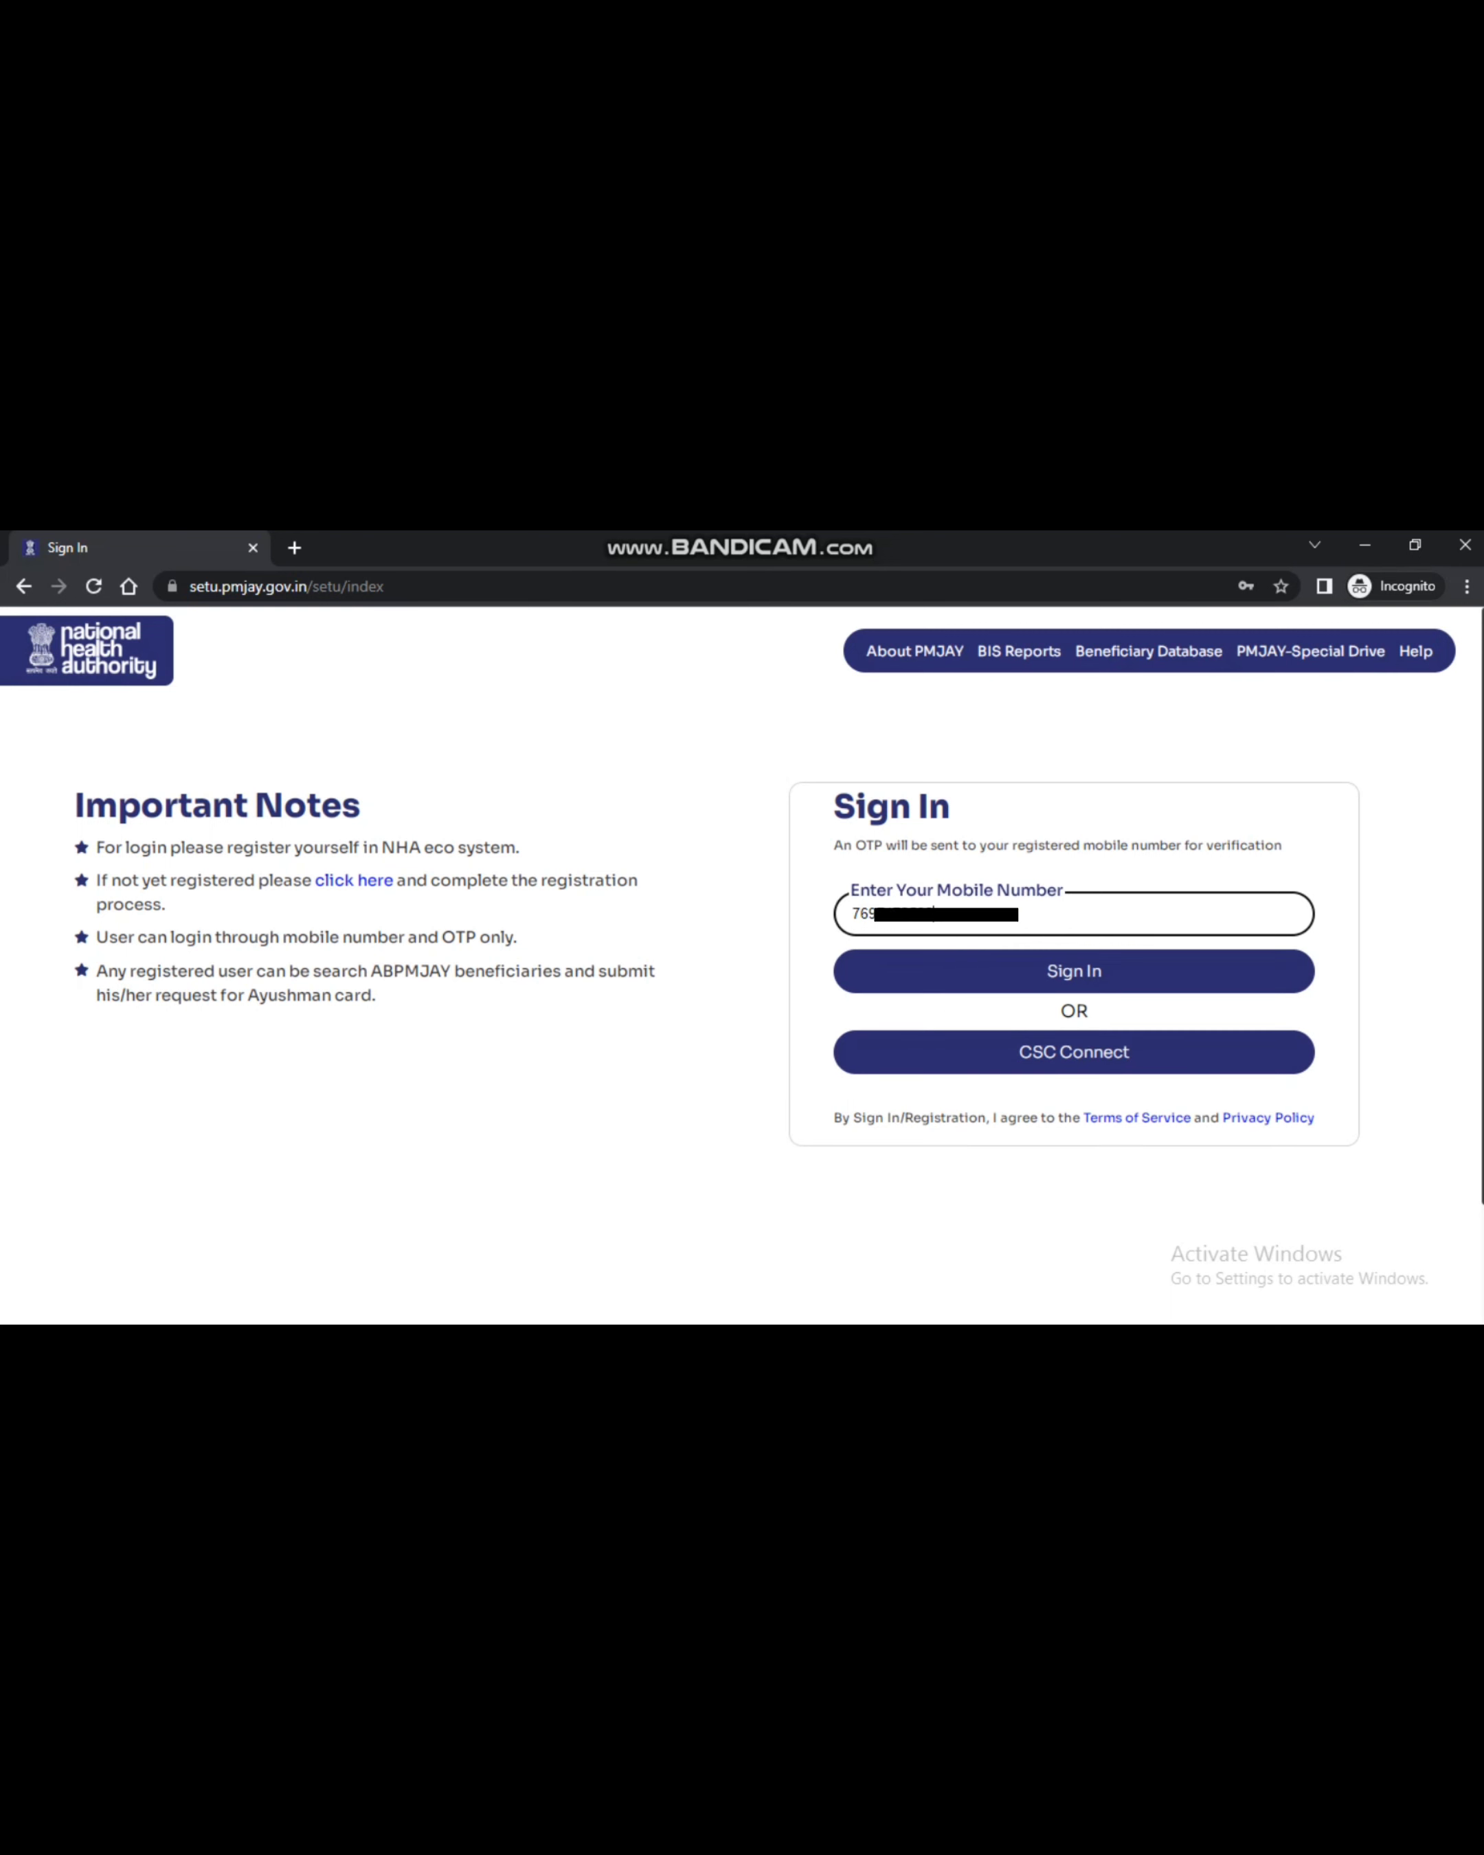
key(Return)
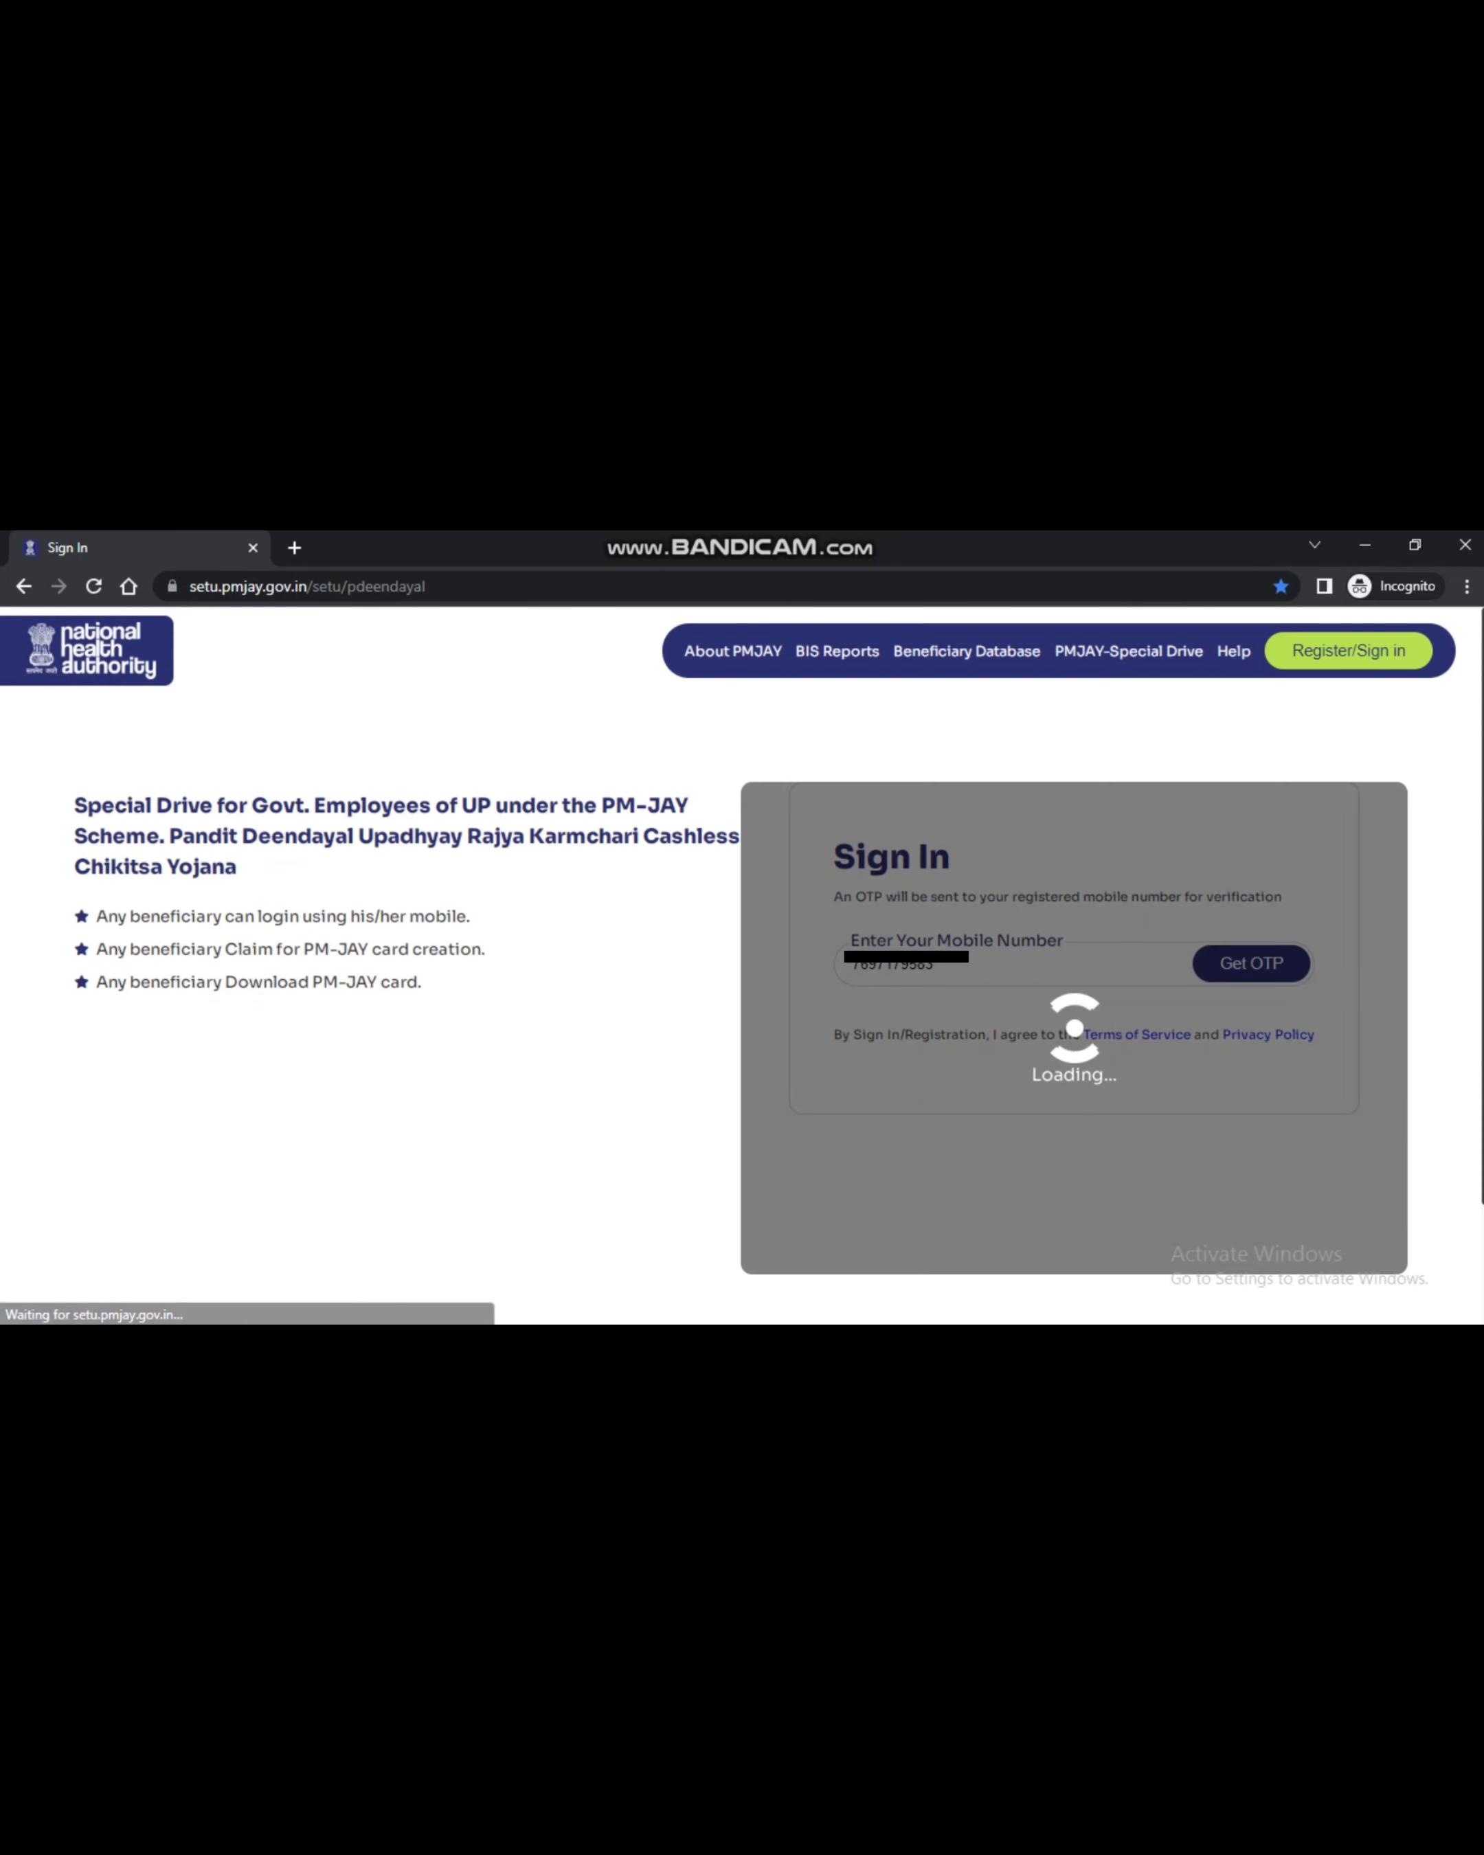
Request an OTP, enter the received one-time password and log in
key(Return)
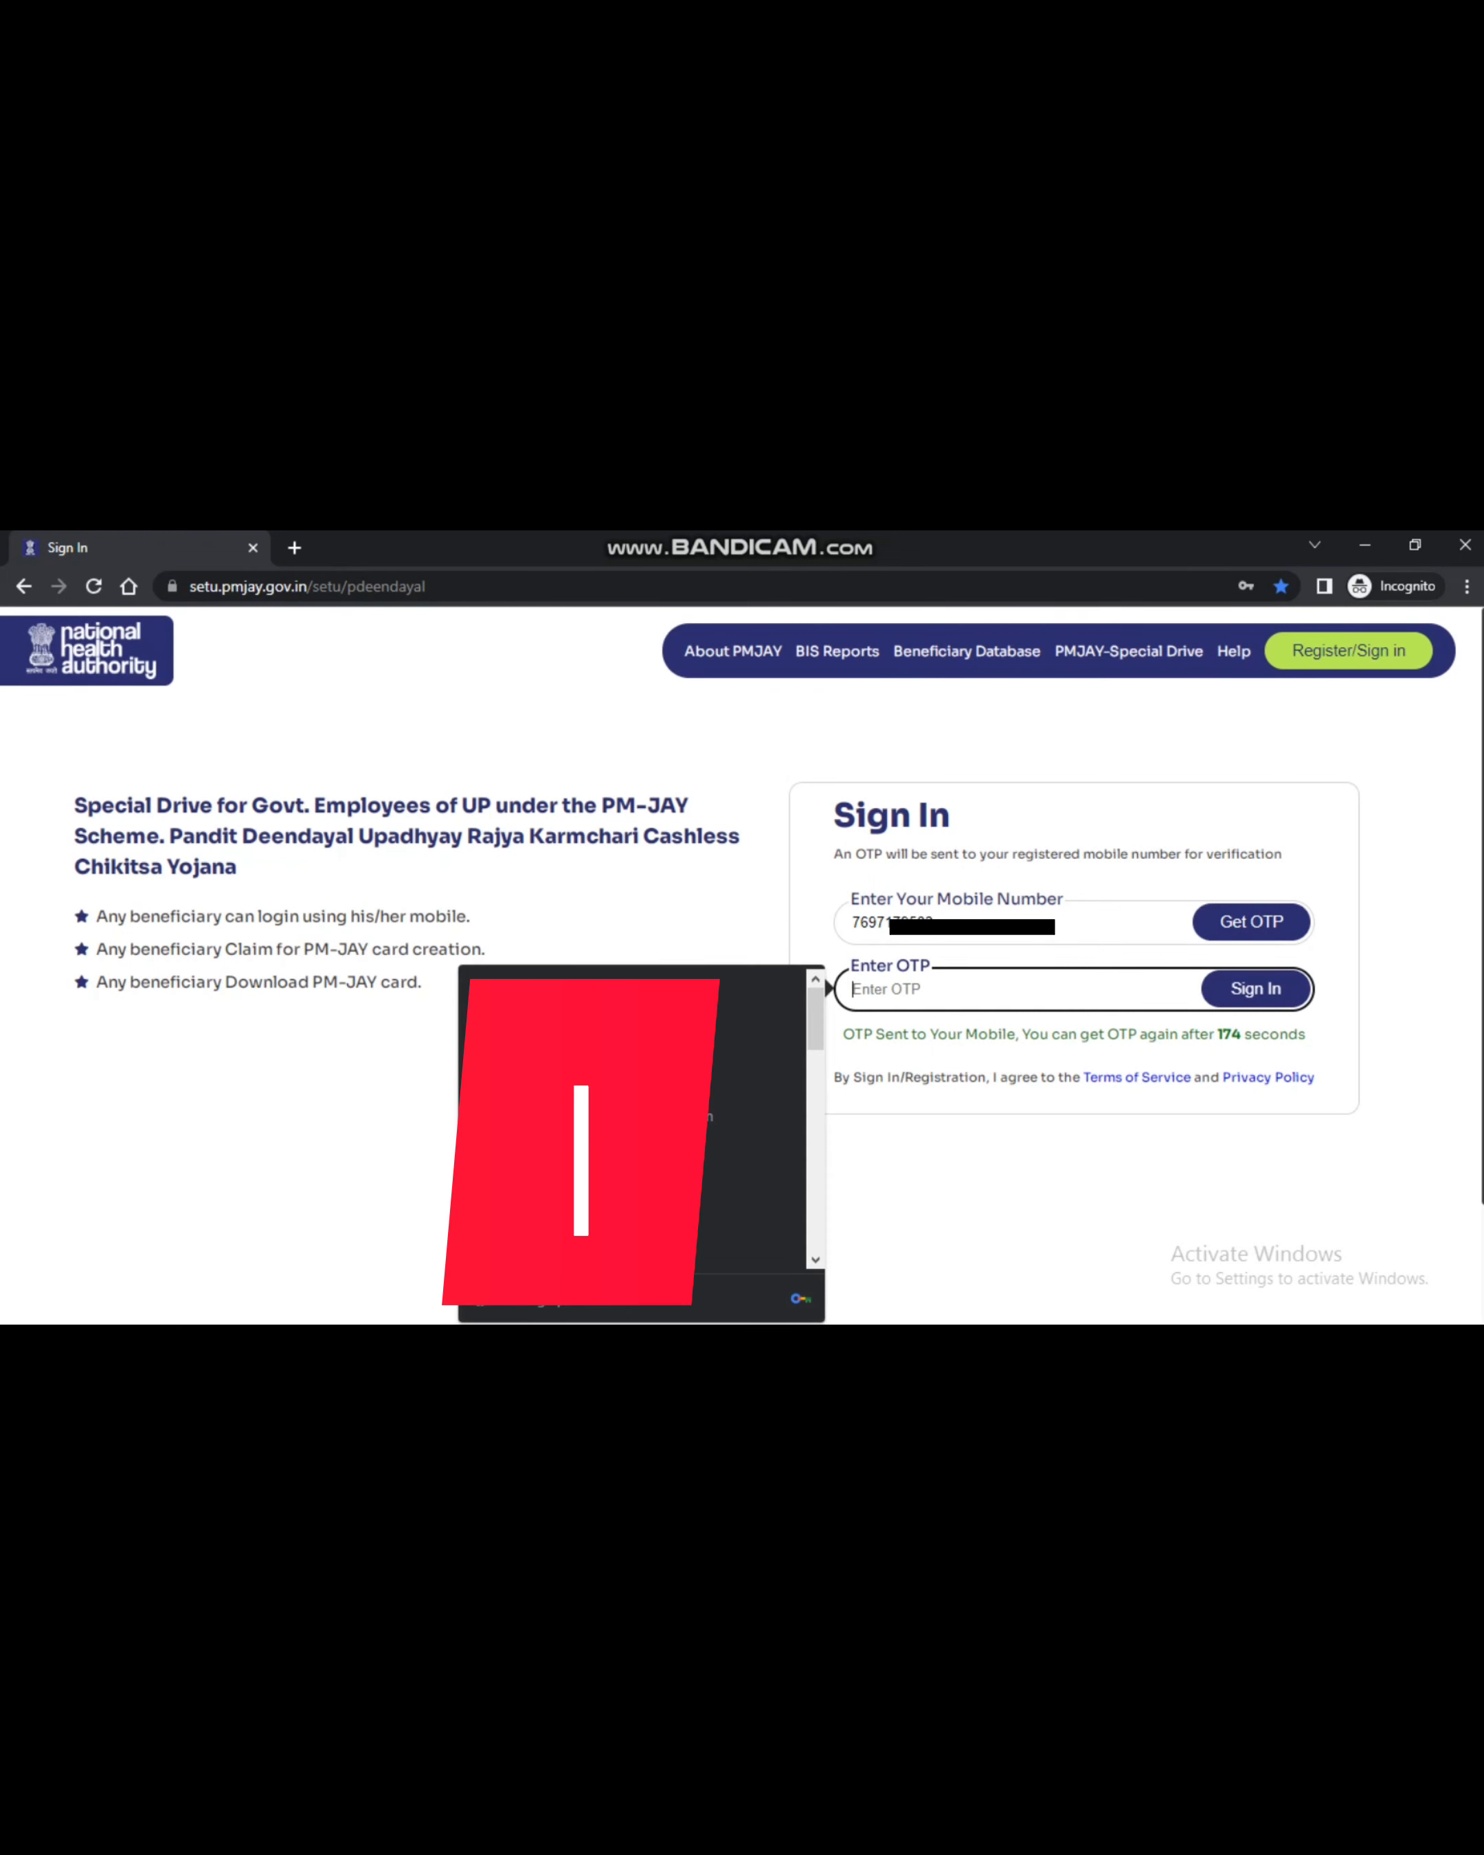
text(•••••)
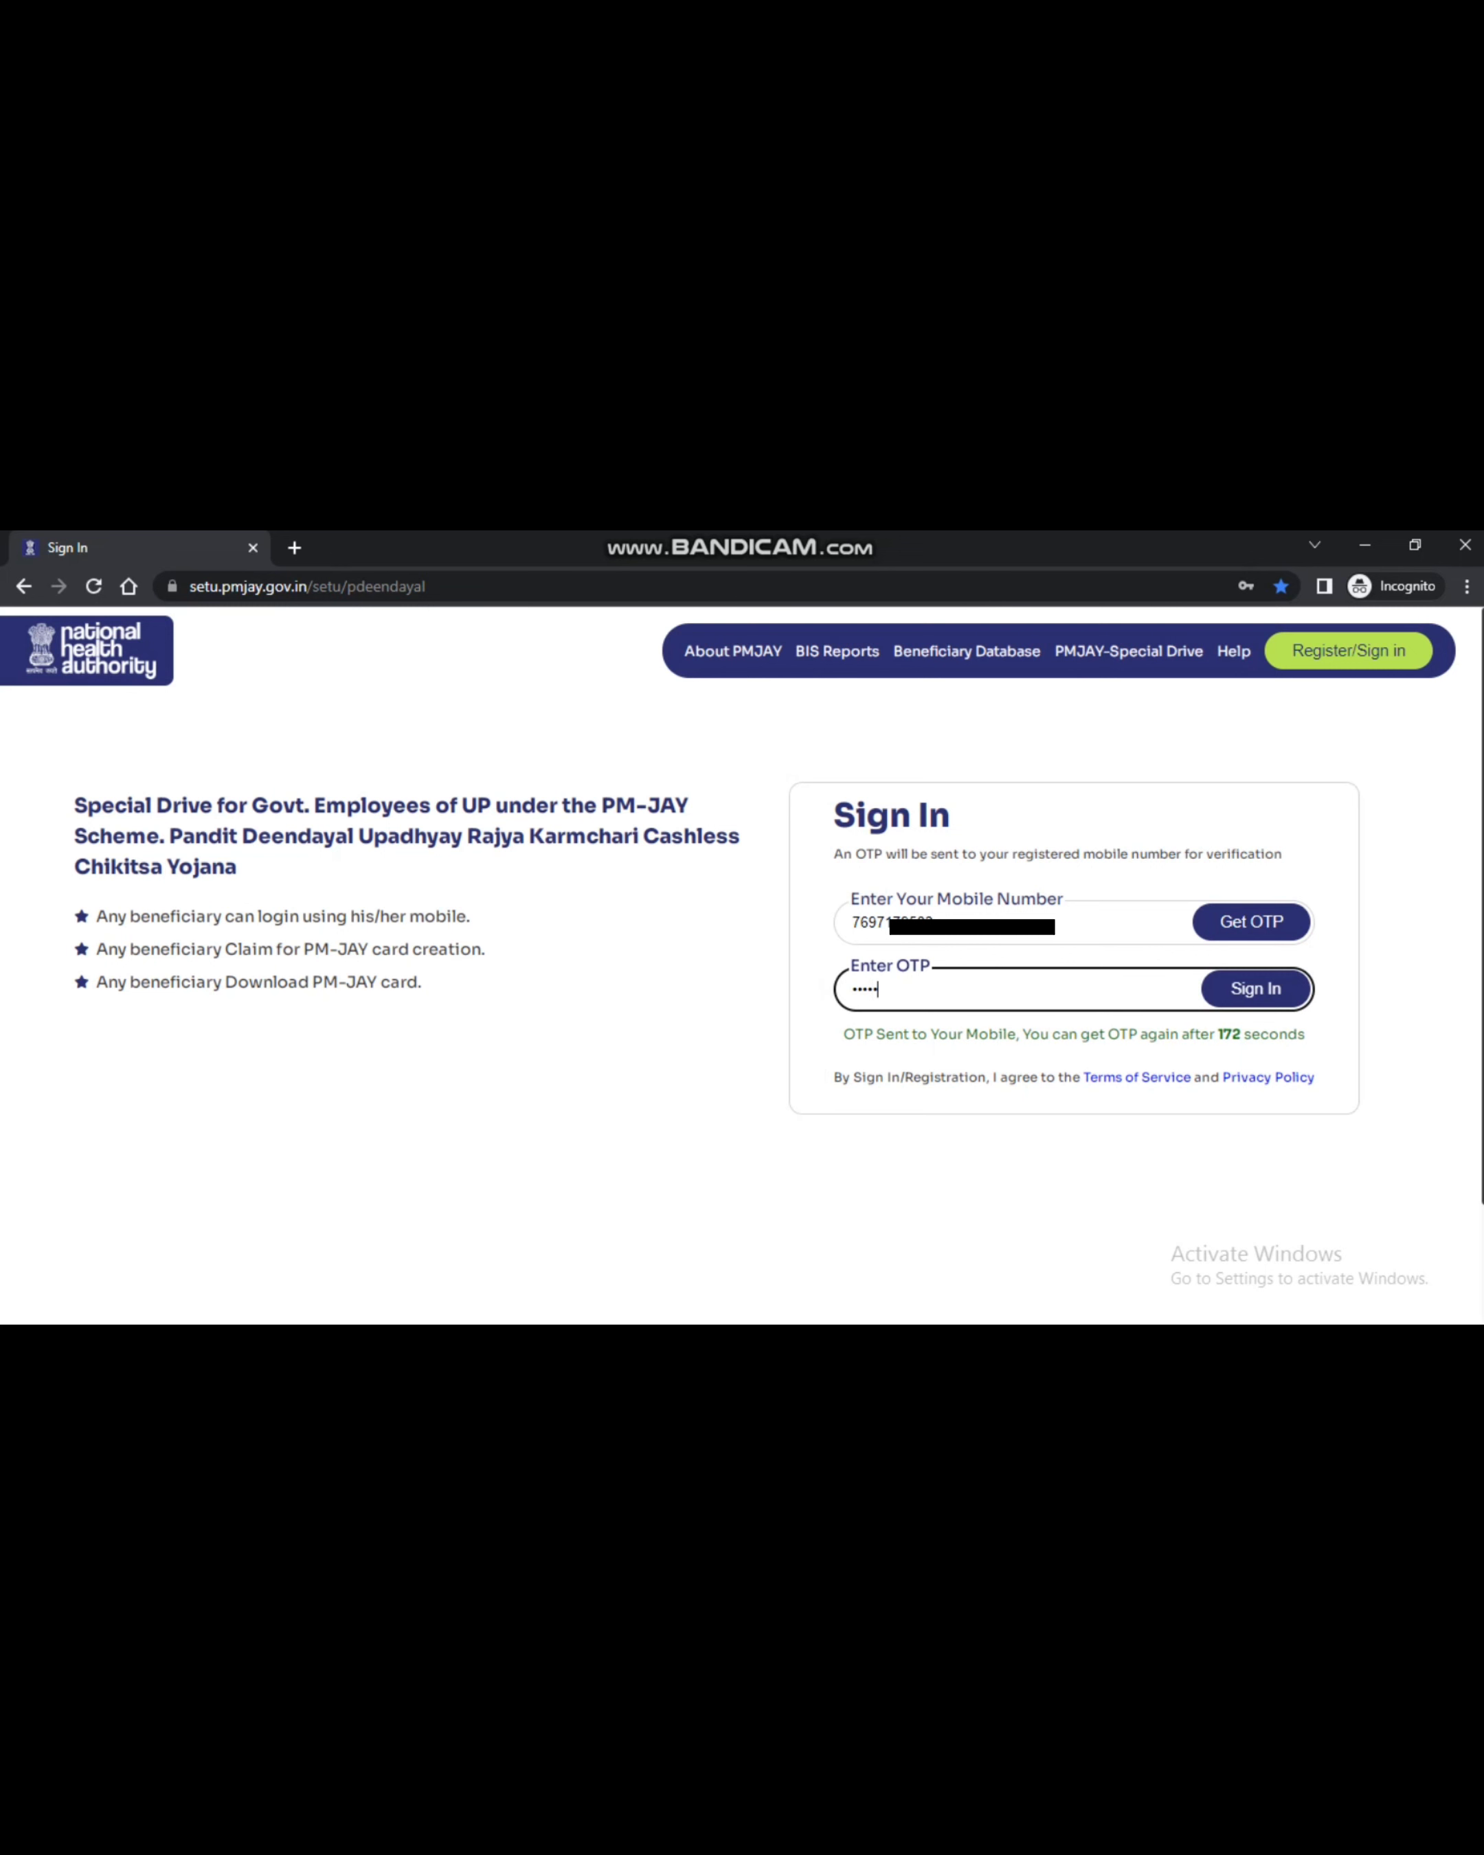
text(•)
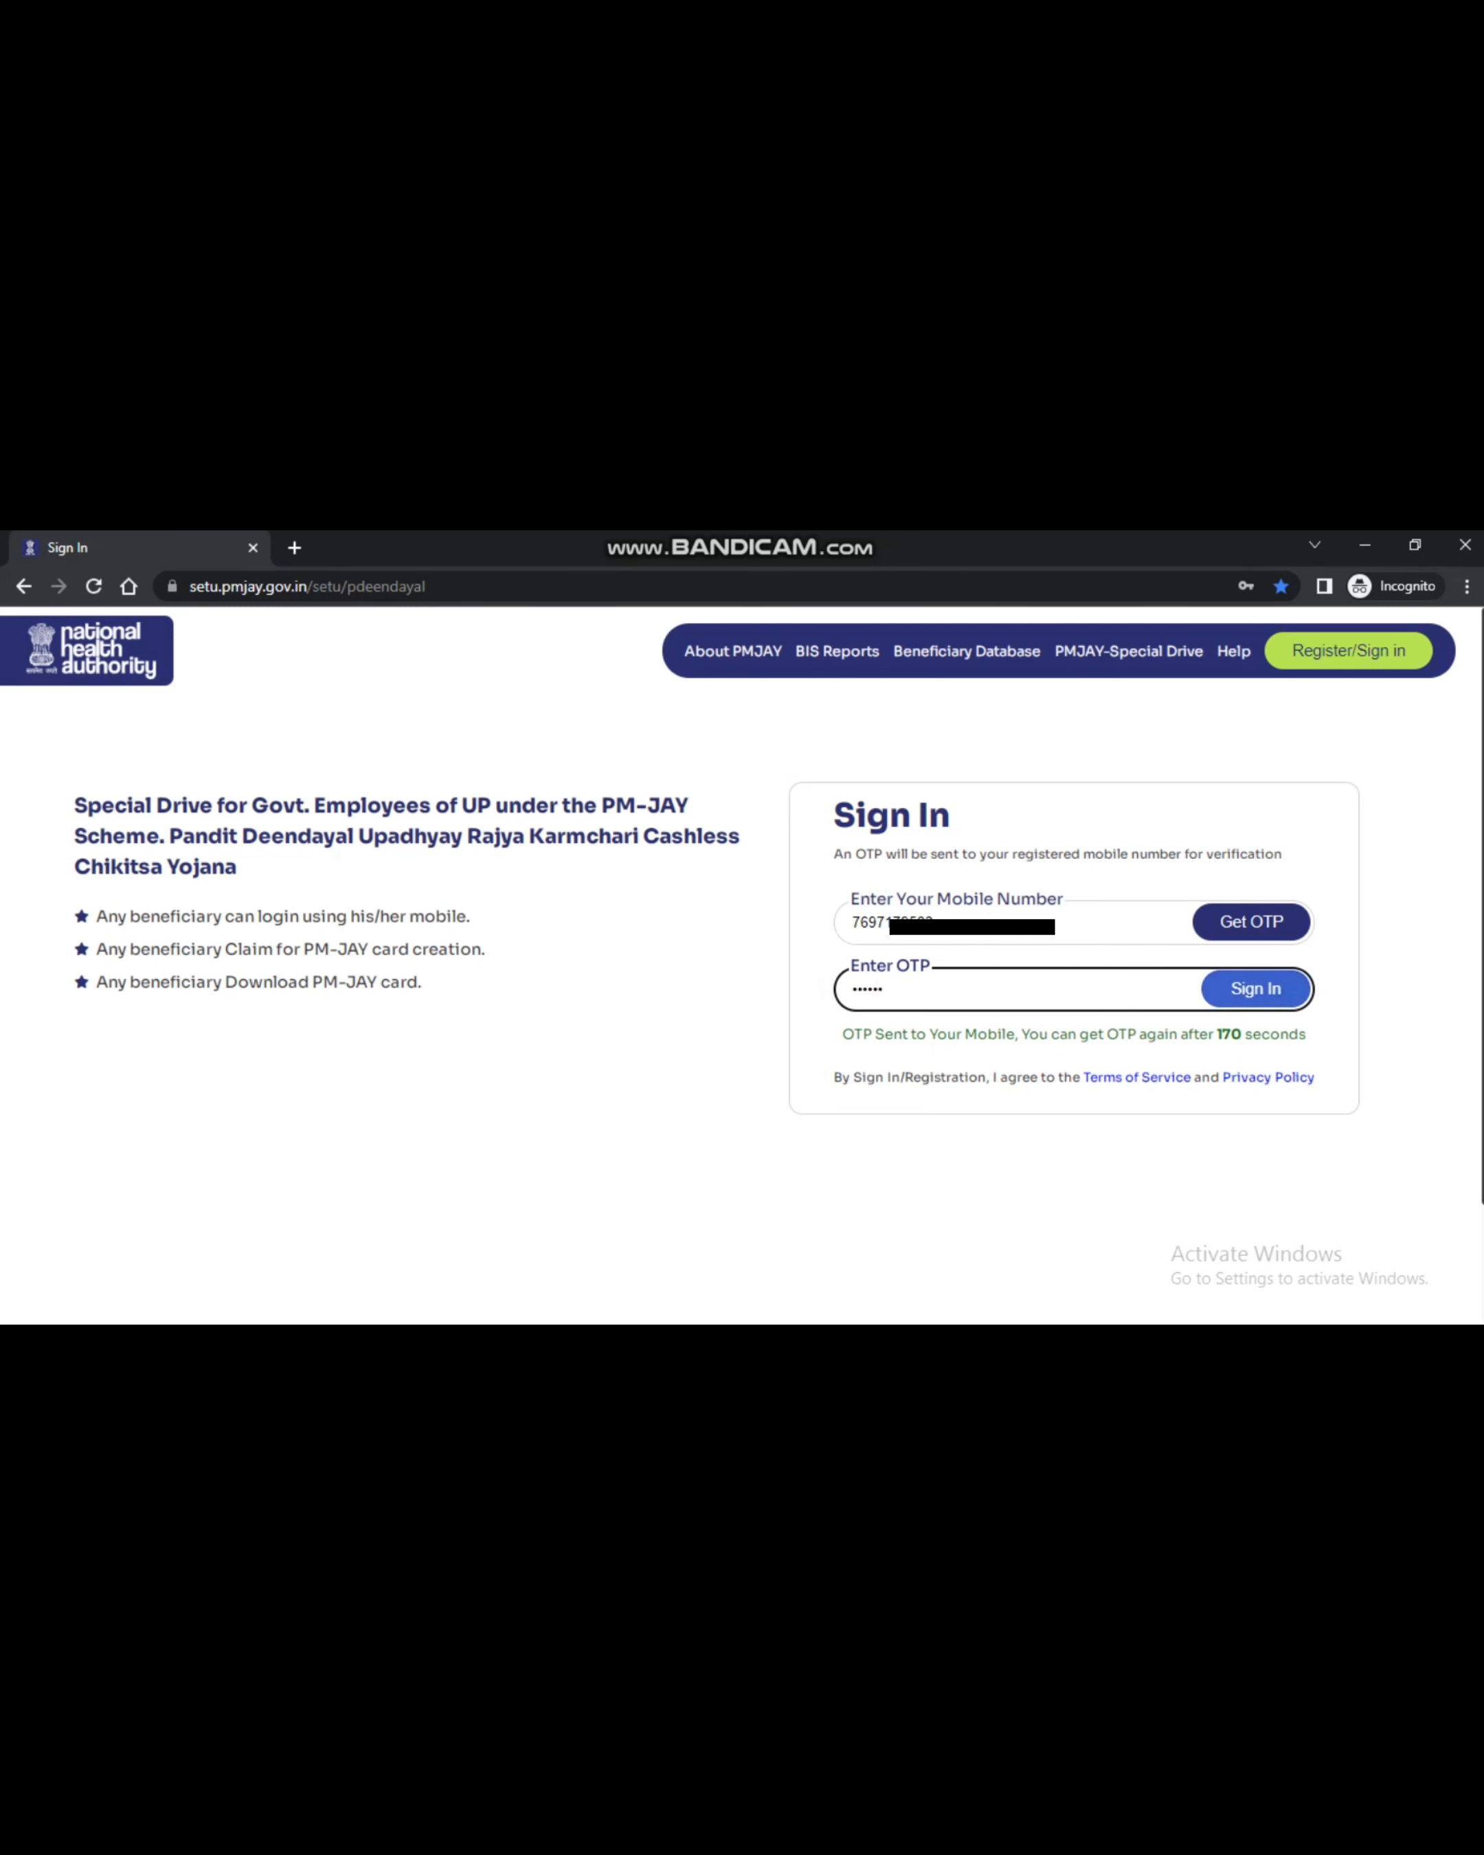
key(Return)
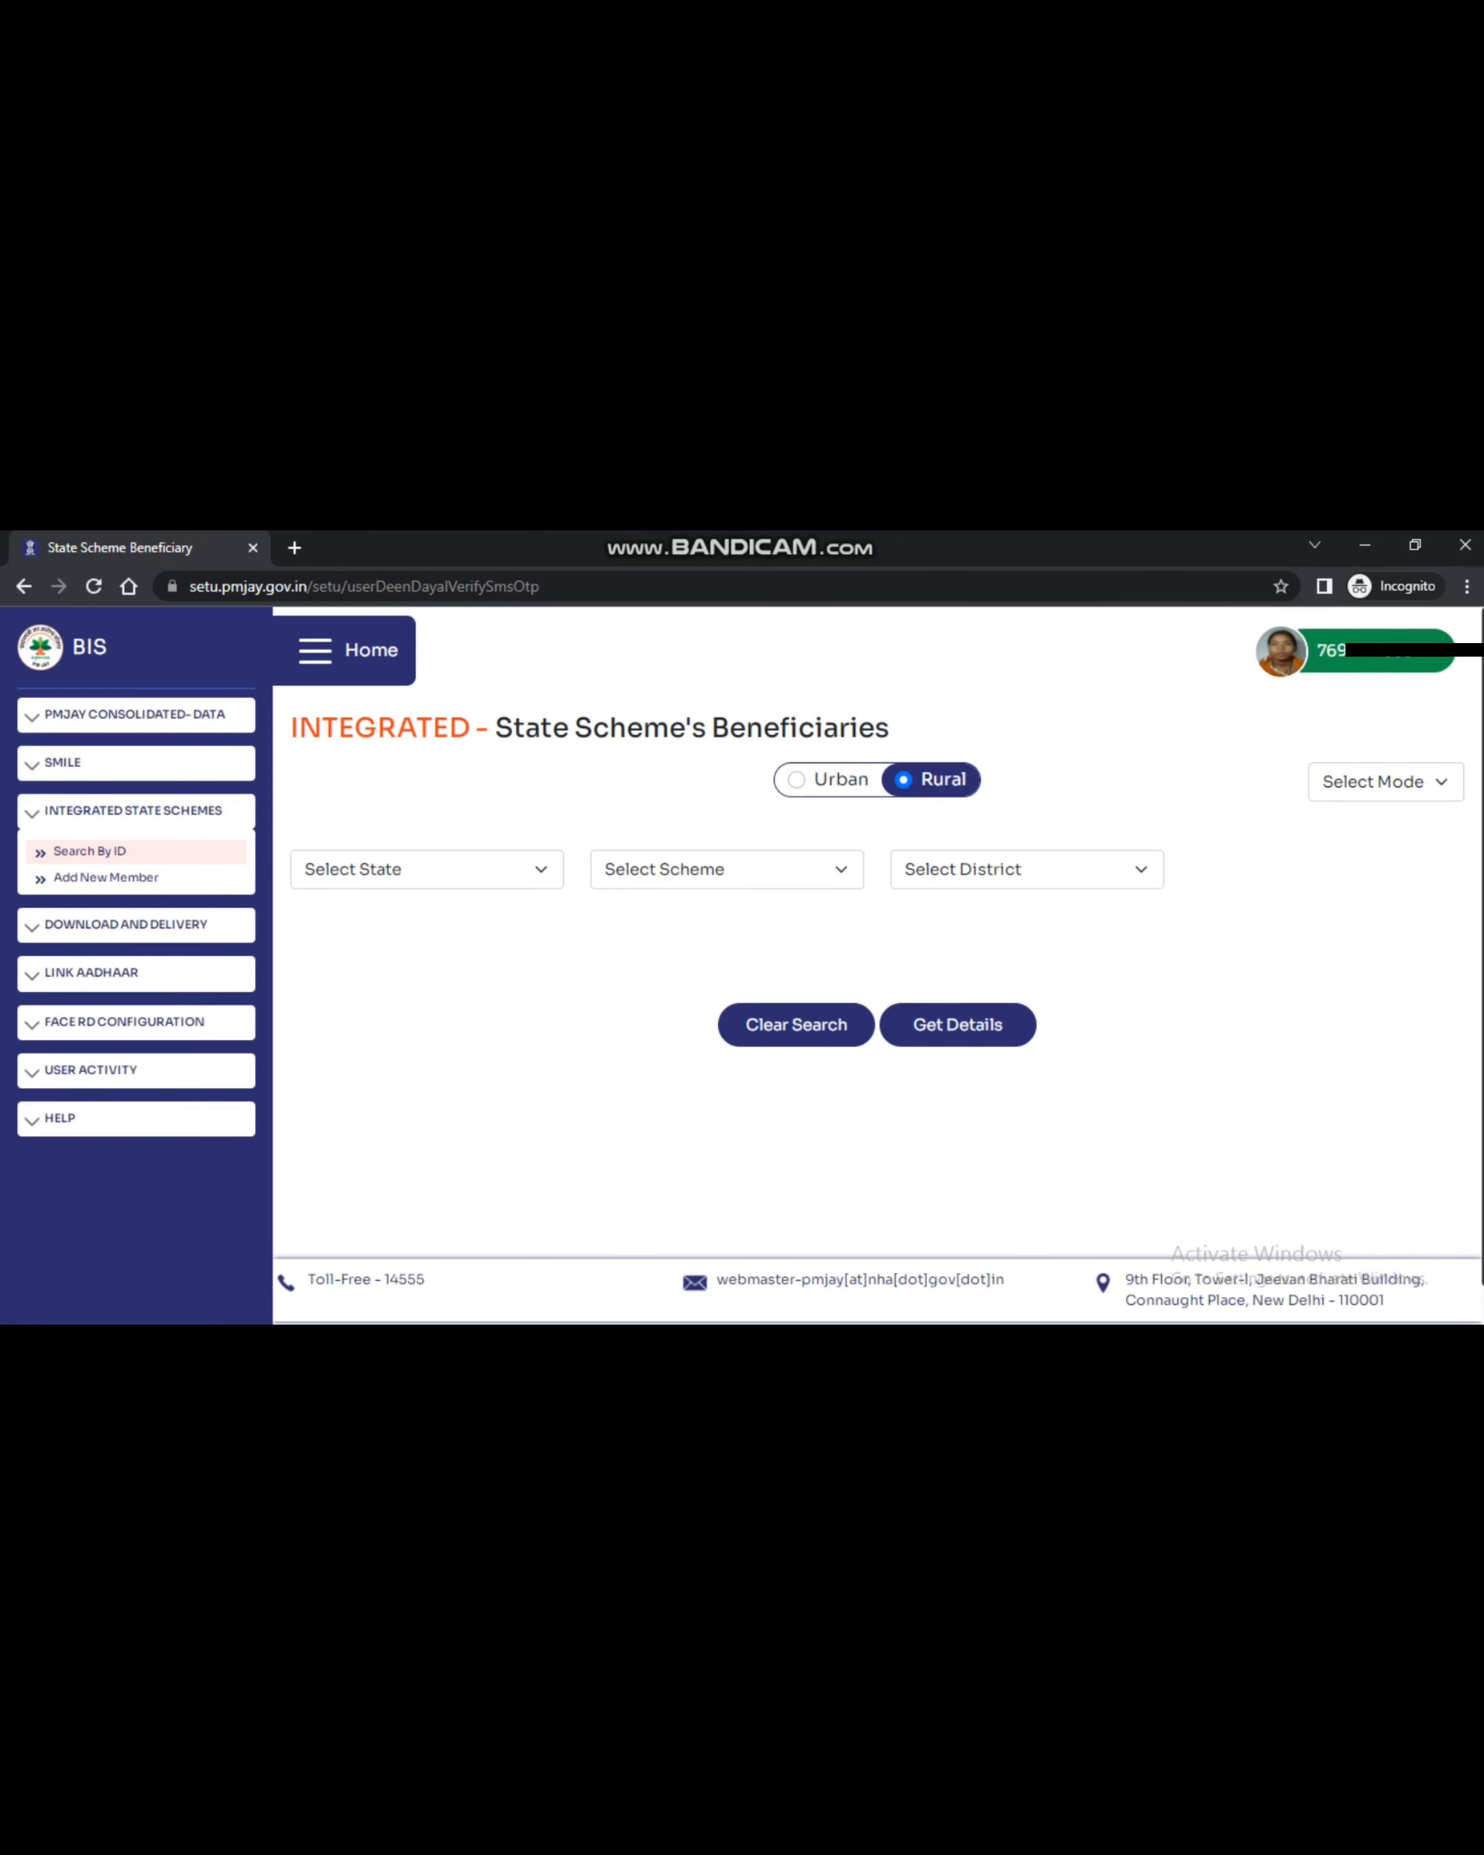
Expand DOWNLOAD AND DELIVERY in the sidebar and open Delivery All State Ayushman Card
click(126, 924)
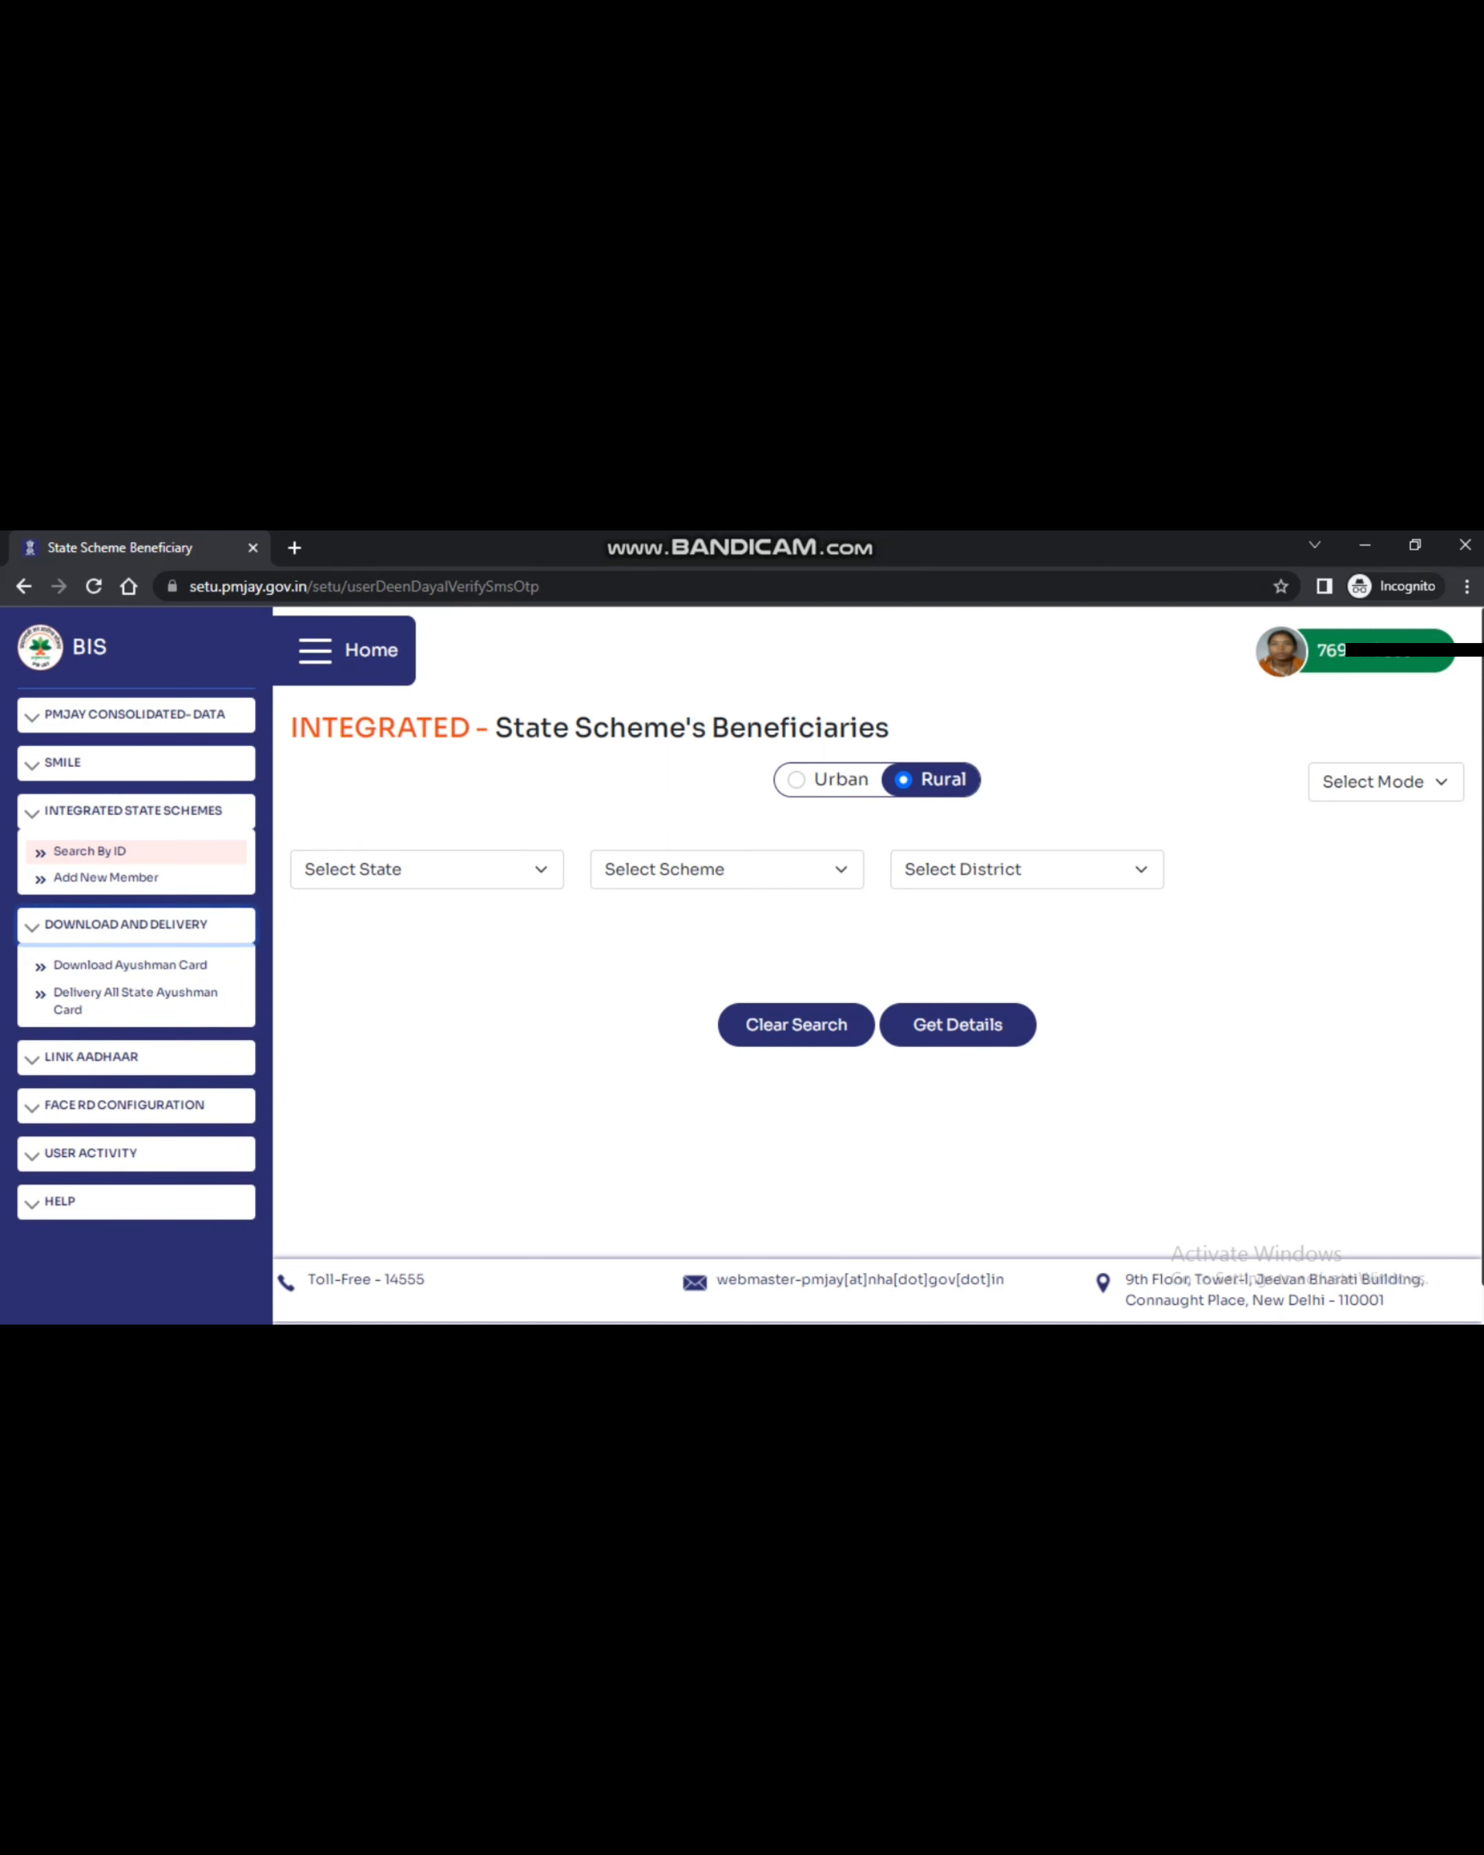
click(126, 924)
click(126, 924)
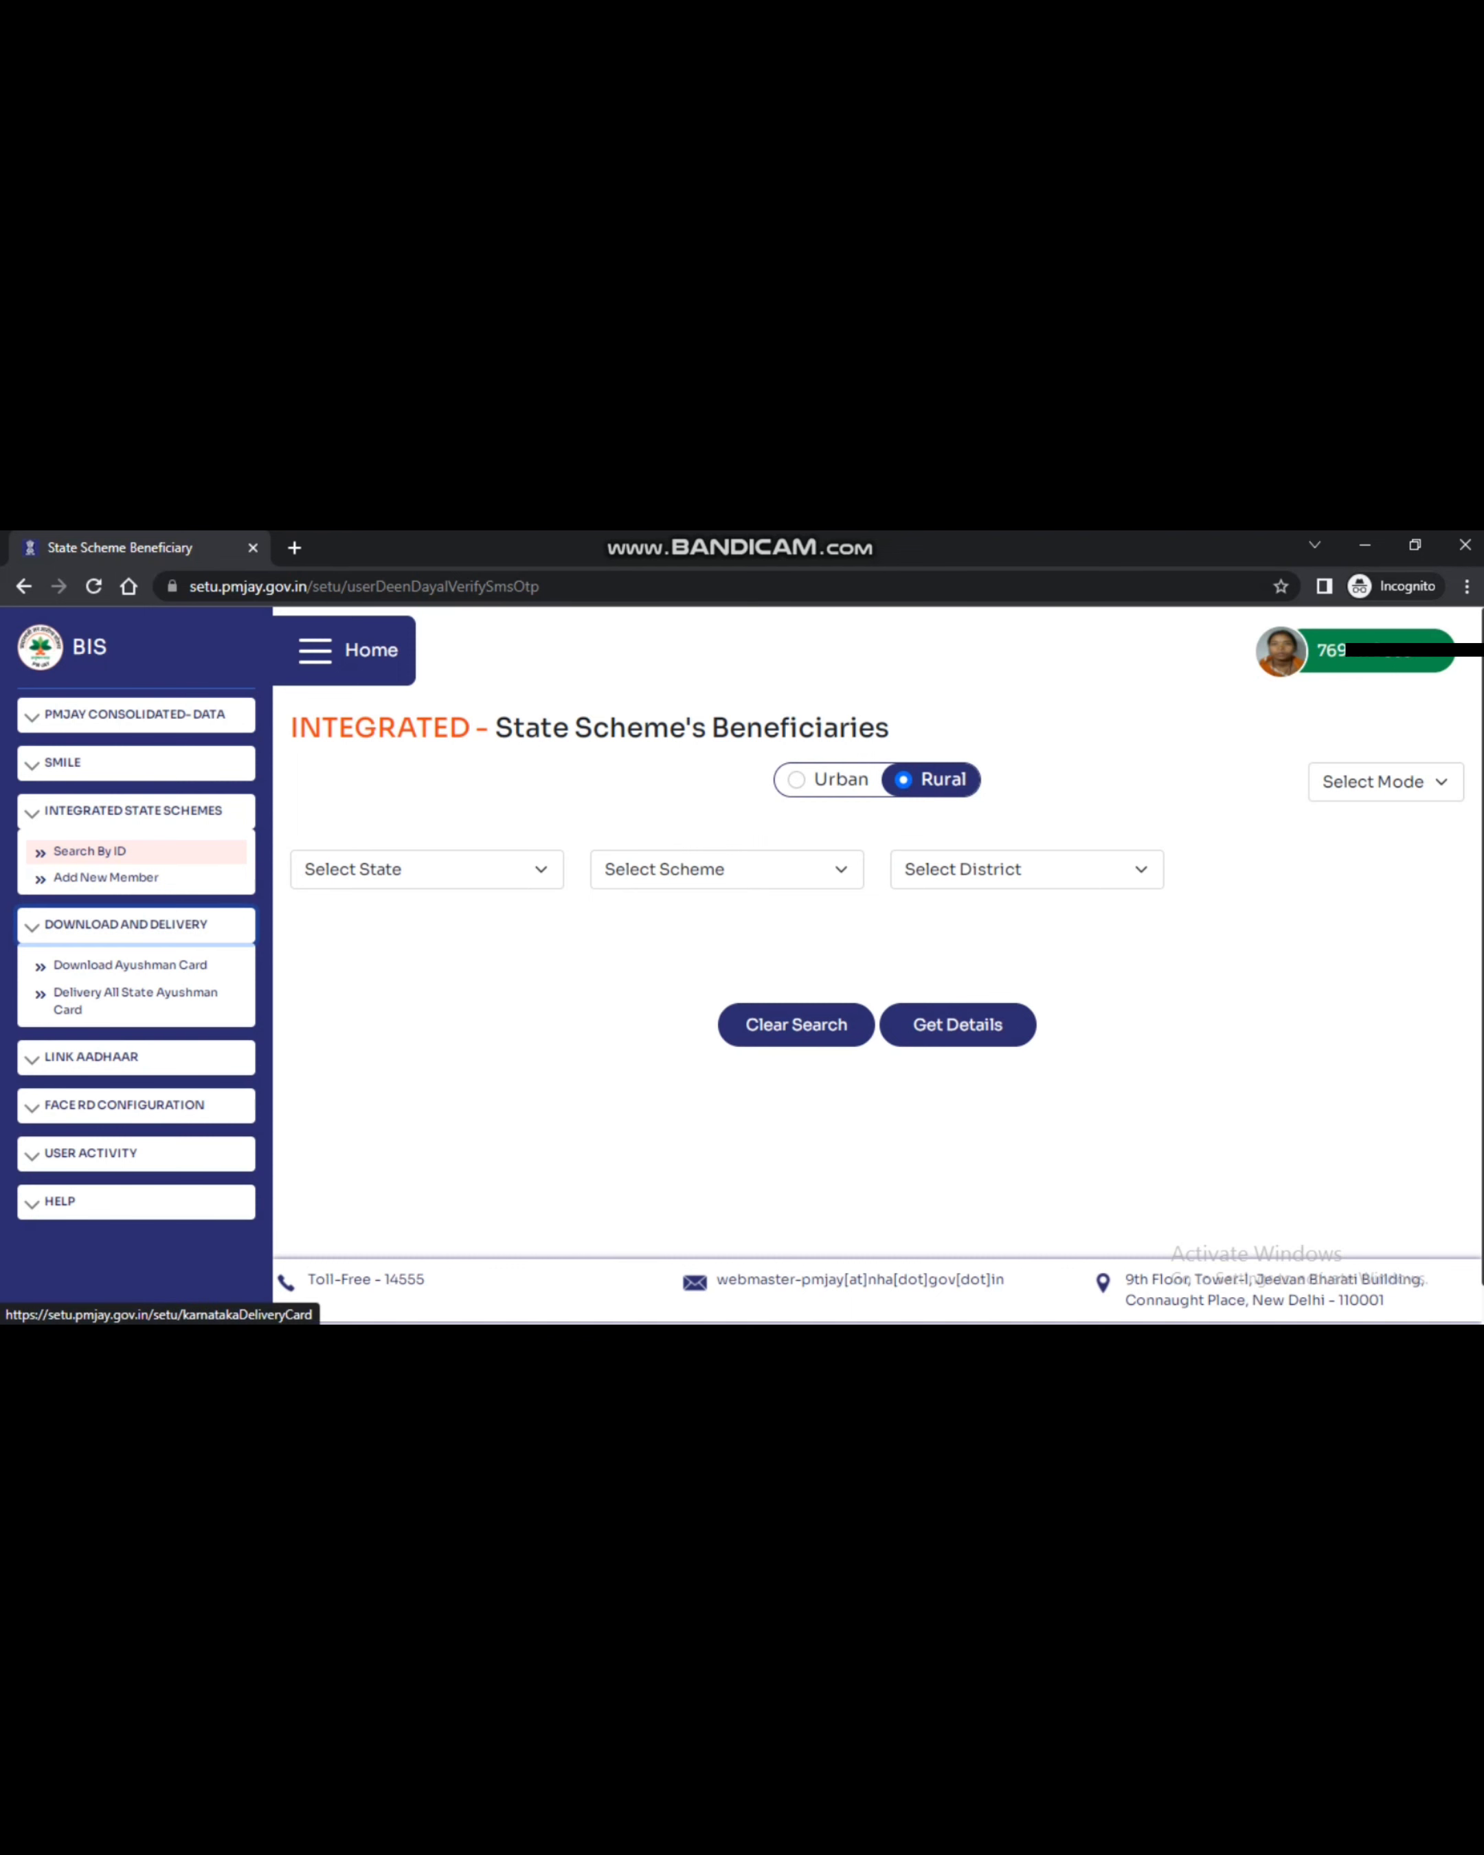
click(135, 998)
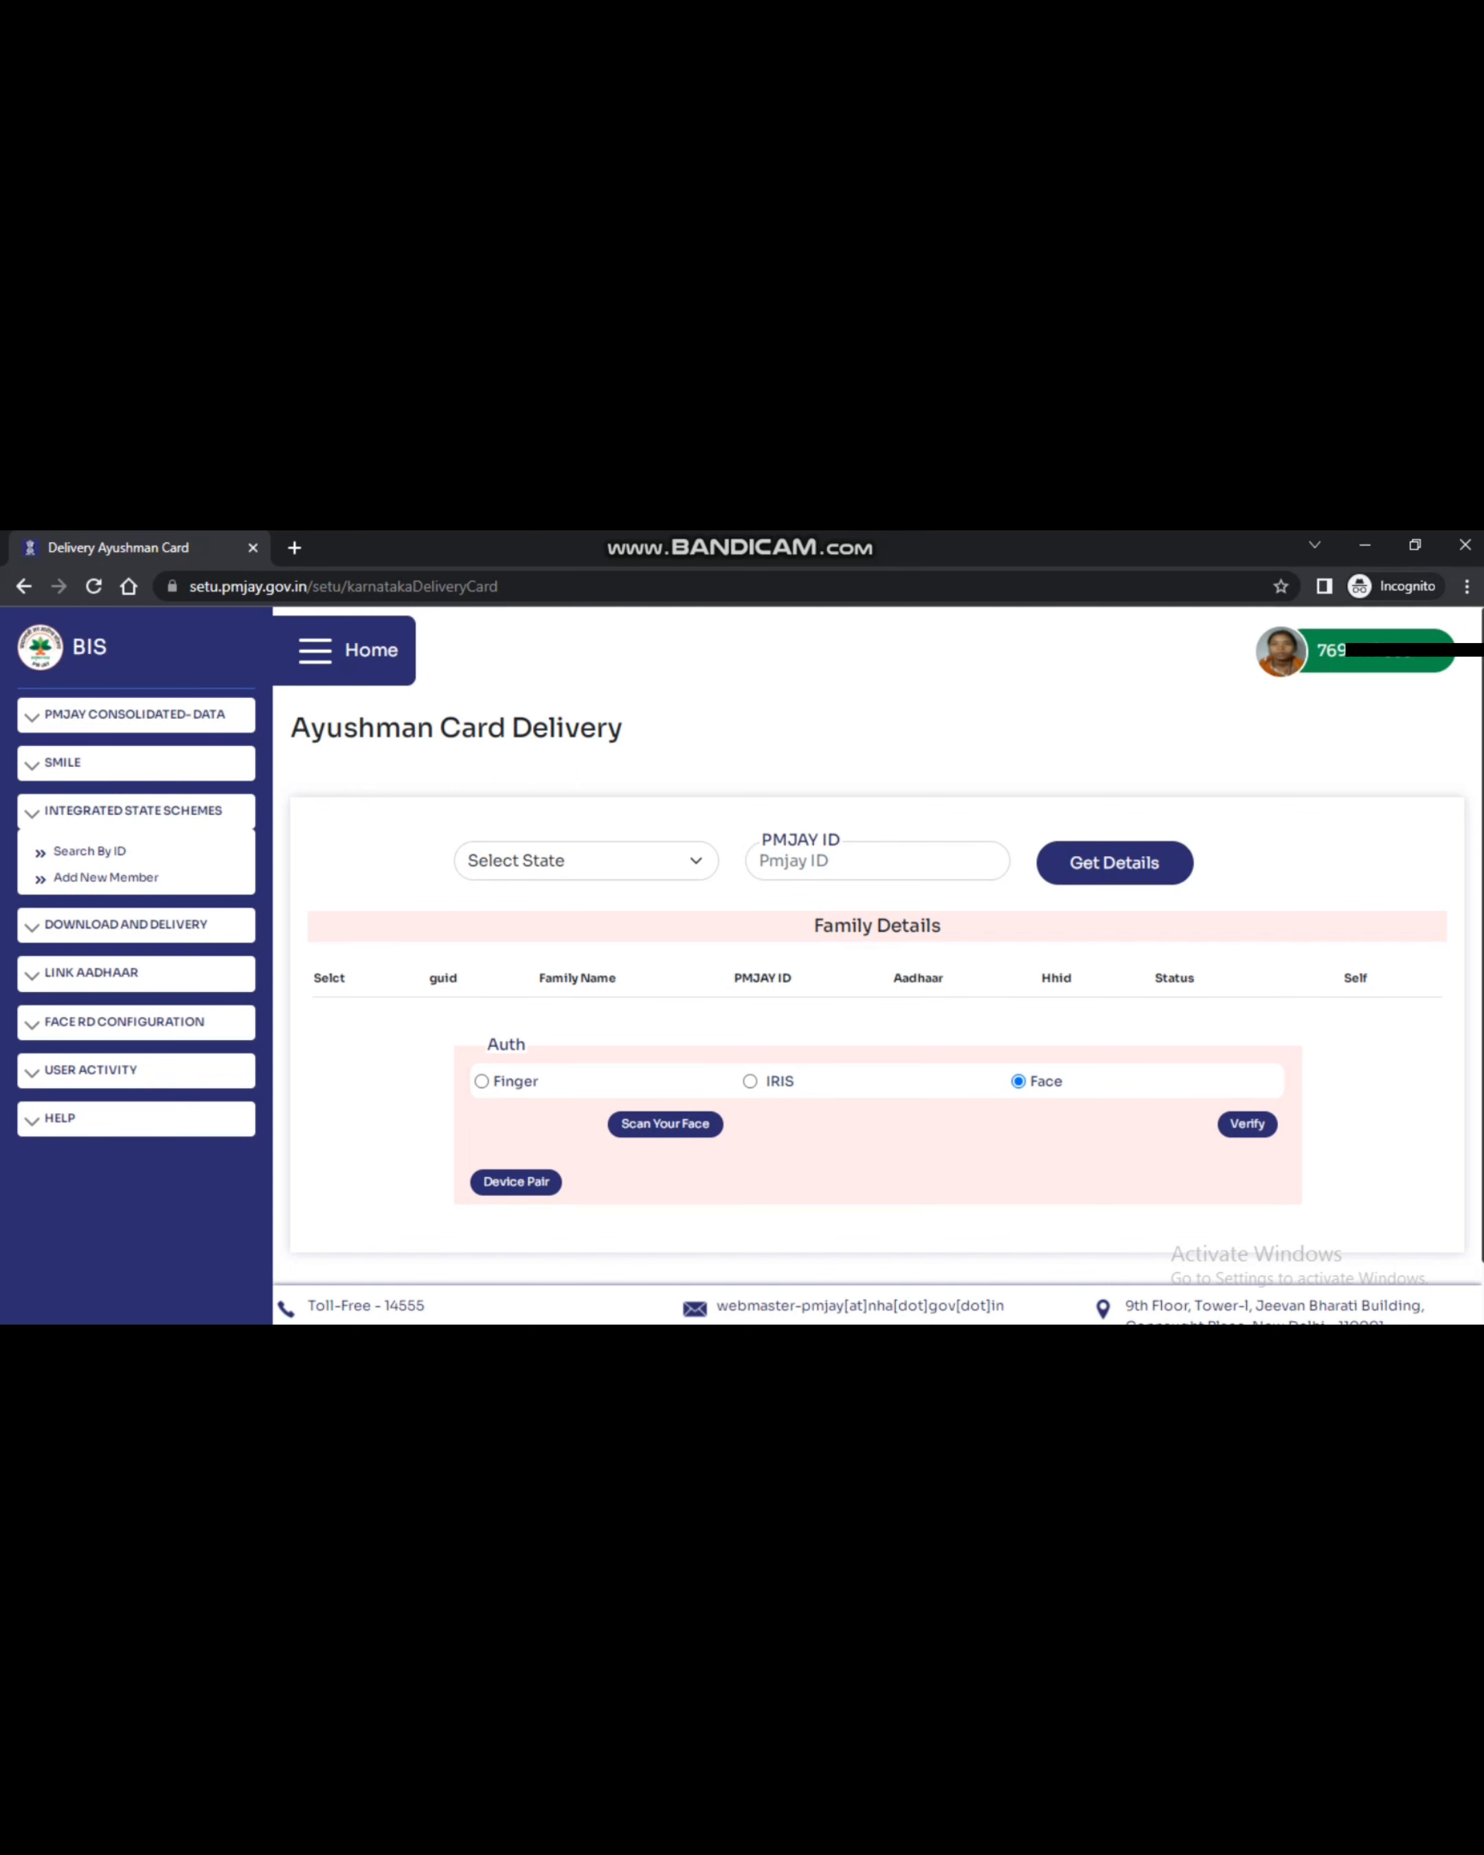
Select MADHYA PRADESH, enter the beneficiary's PMJAY ID and fetch the family details
click(585, 860)
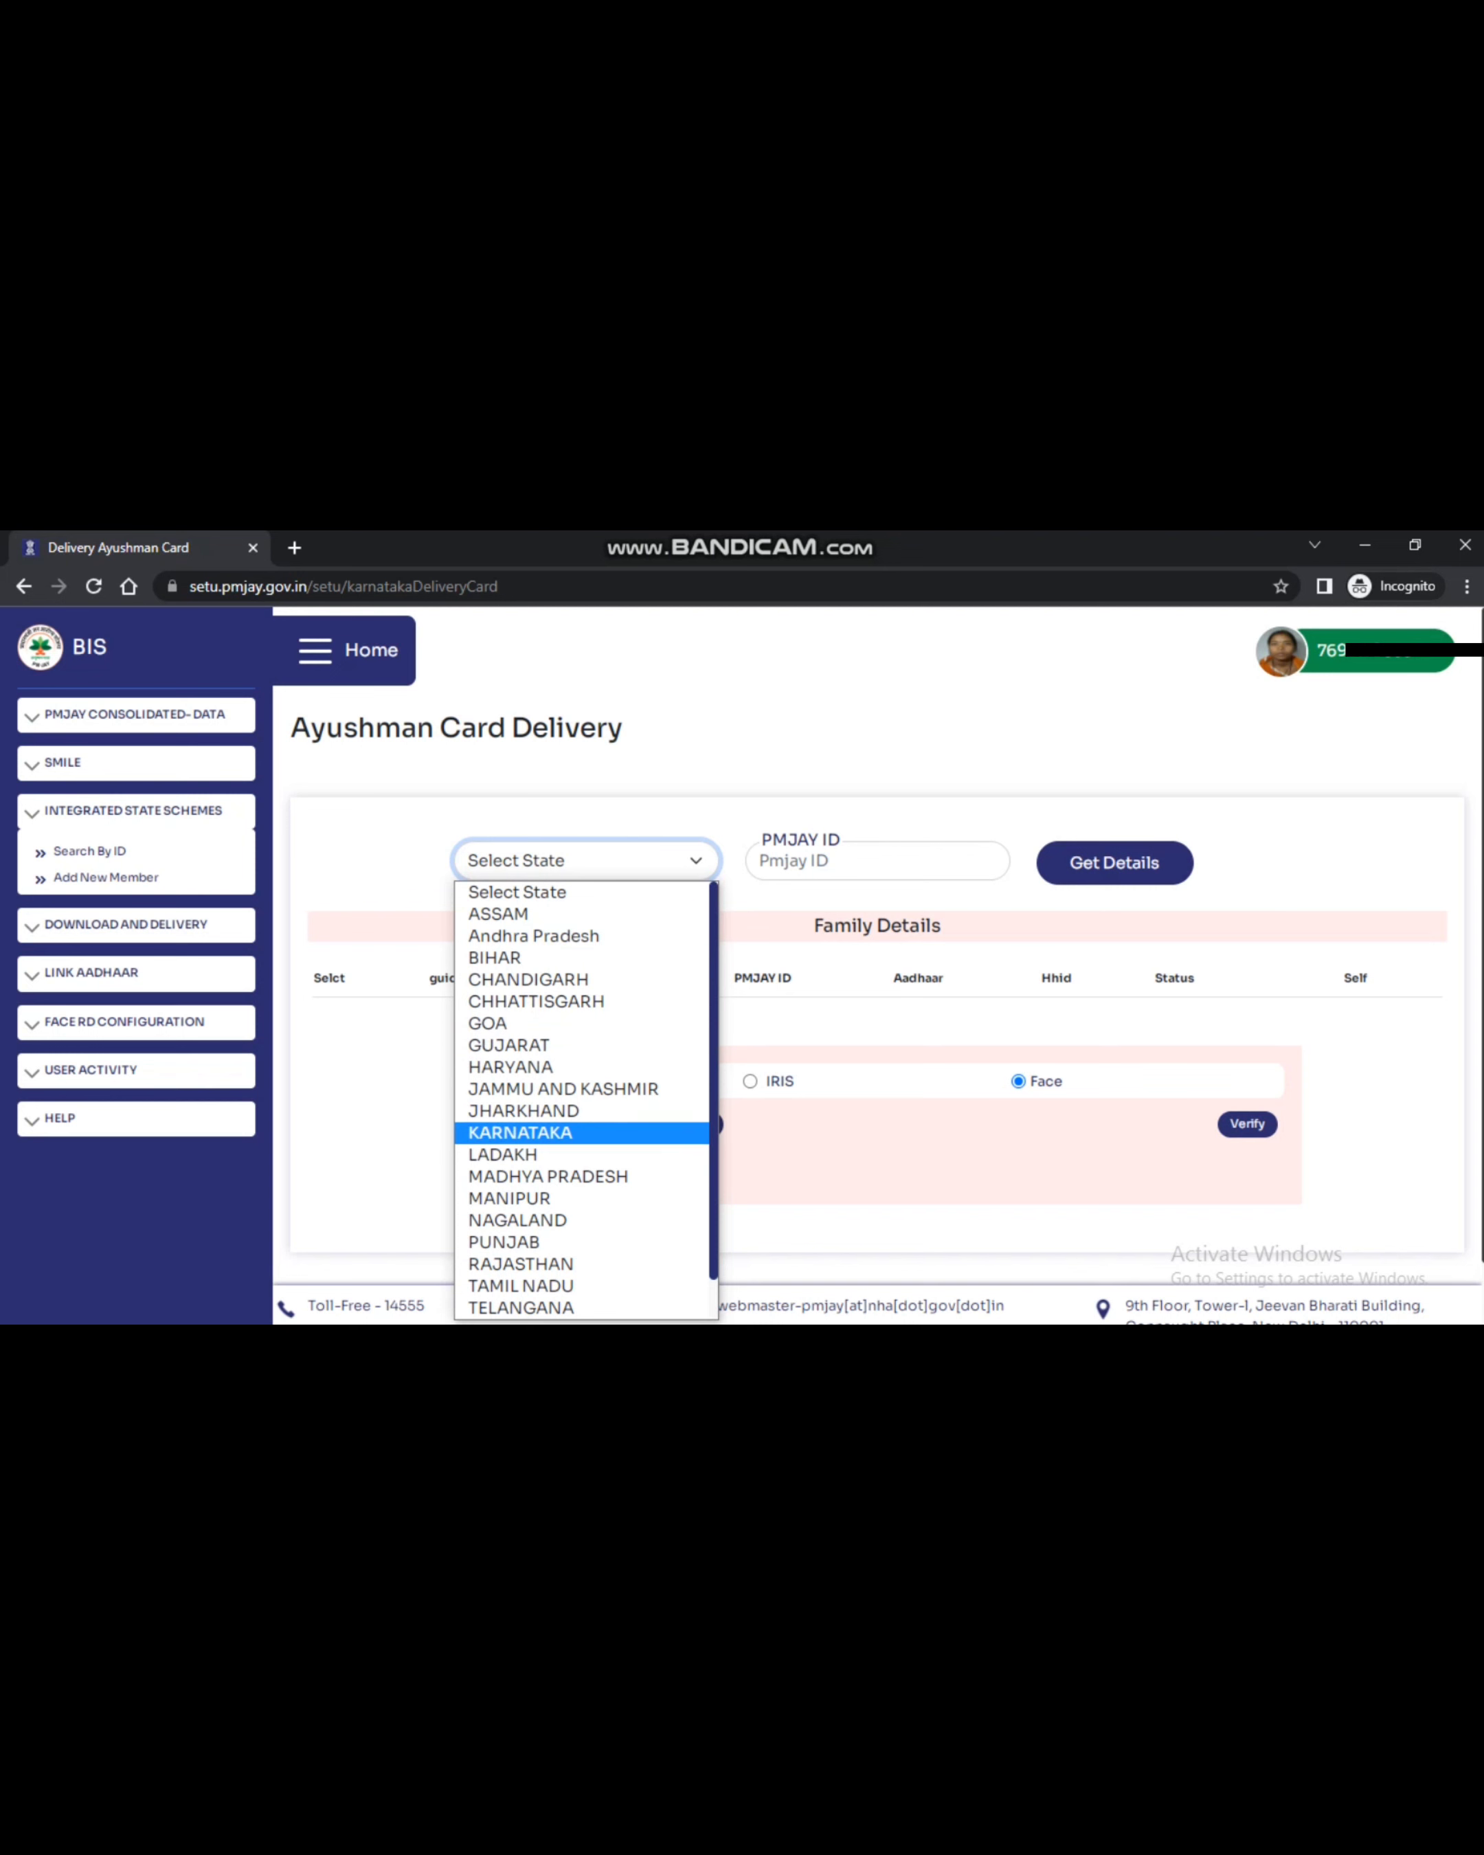
click(548, 1176)
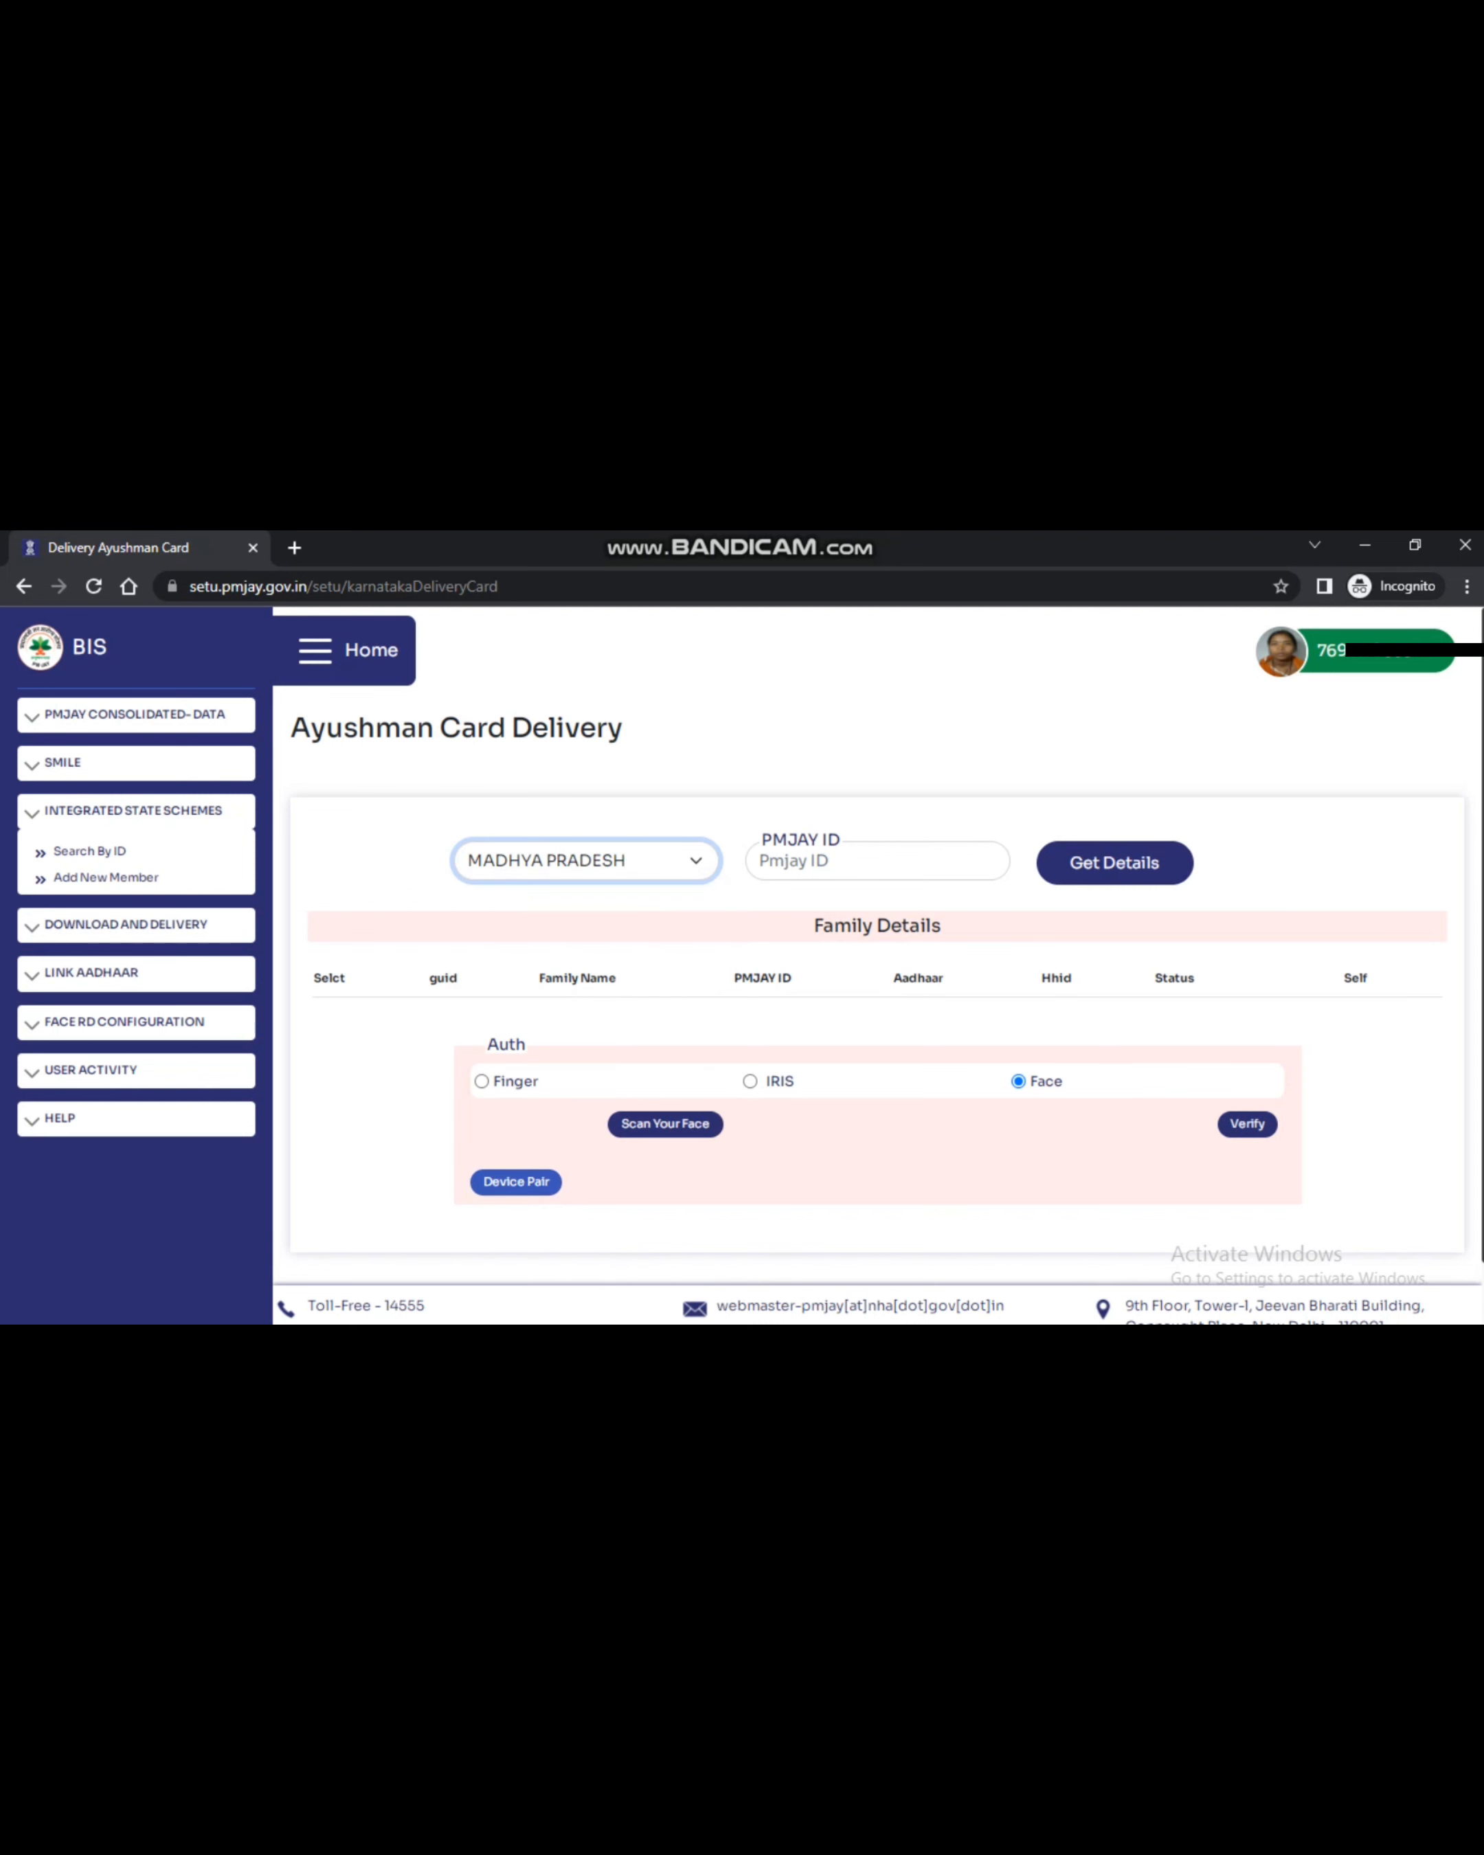
click(877, 859)
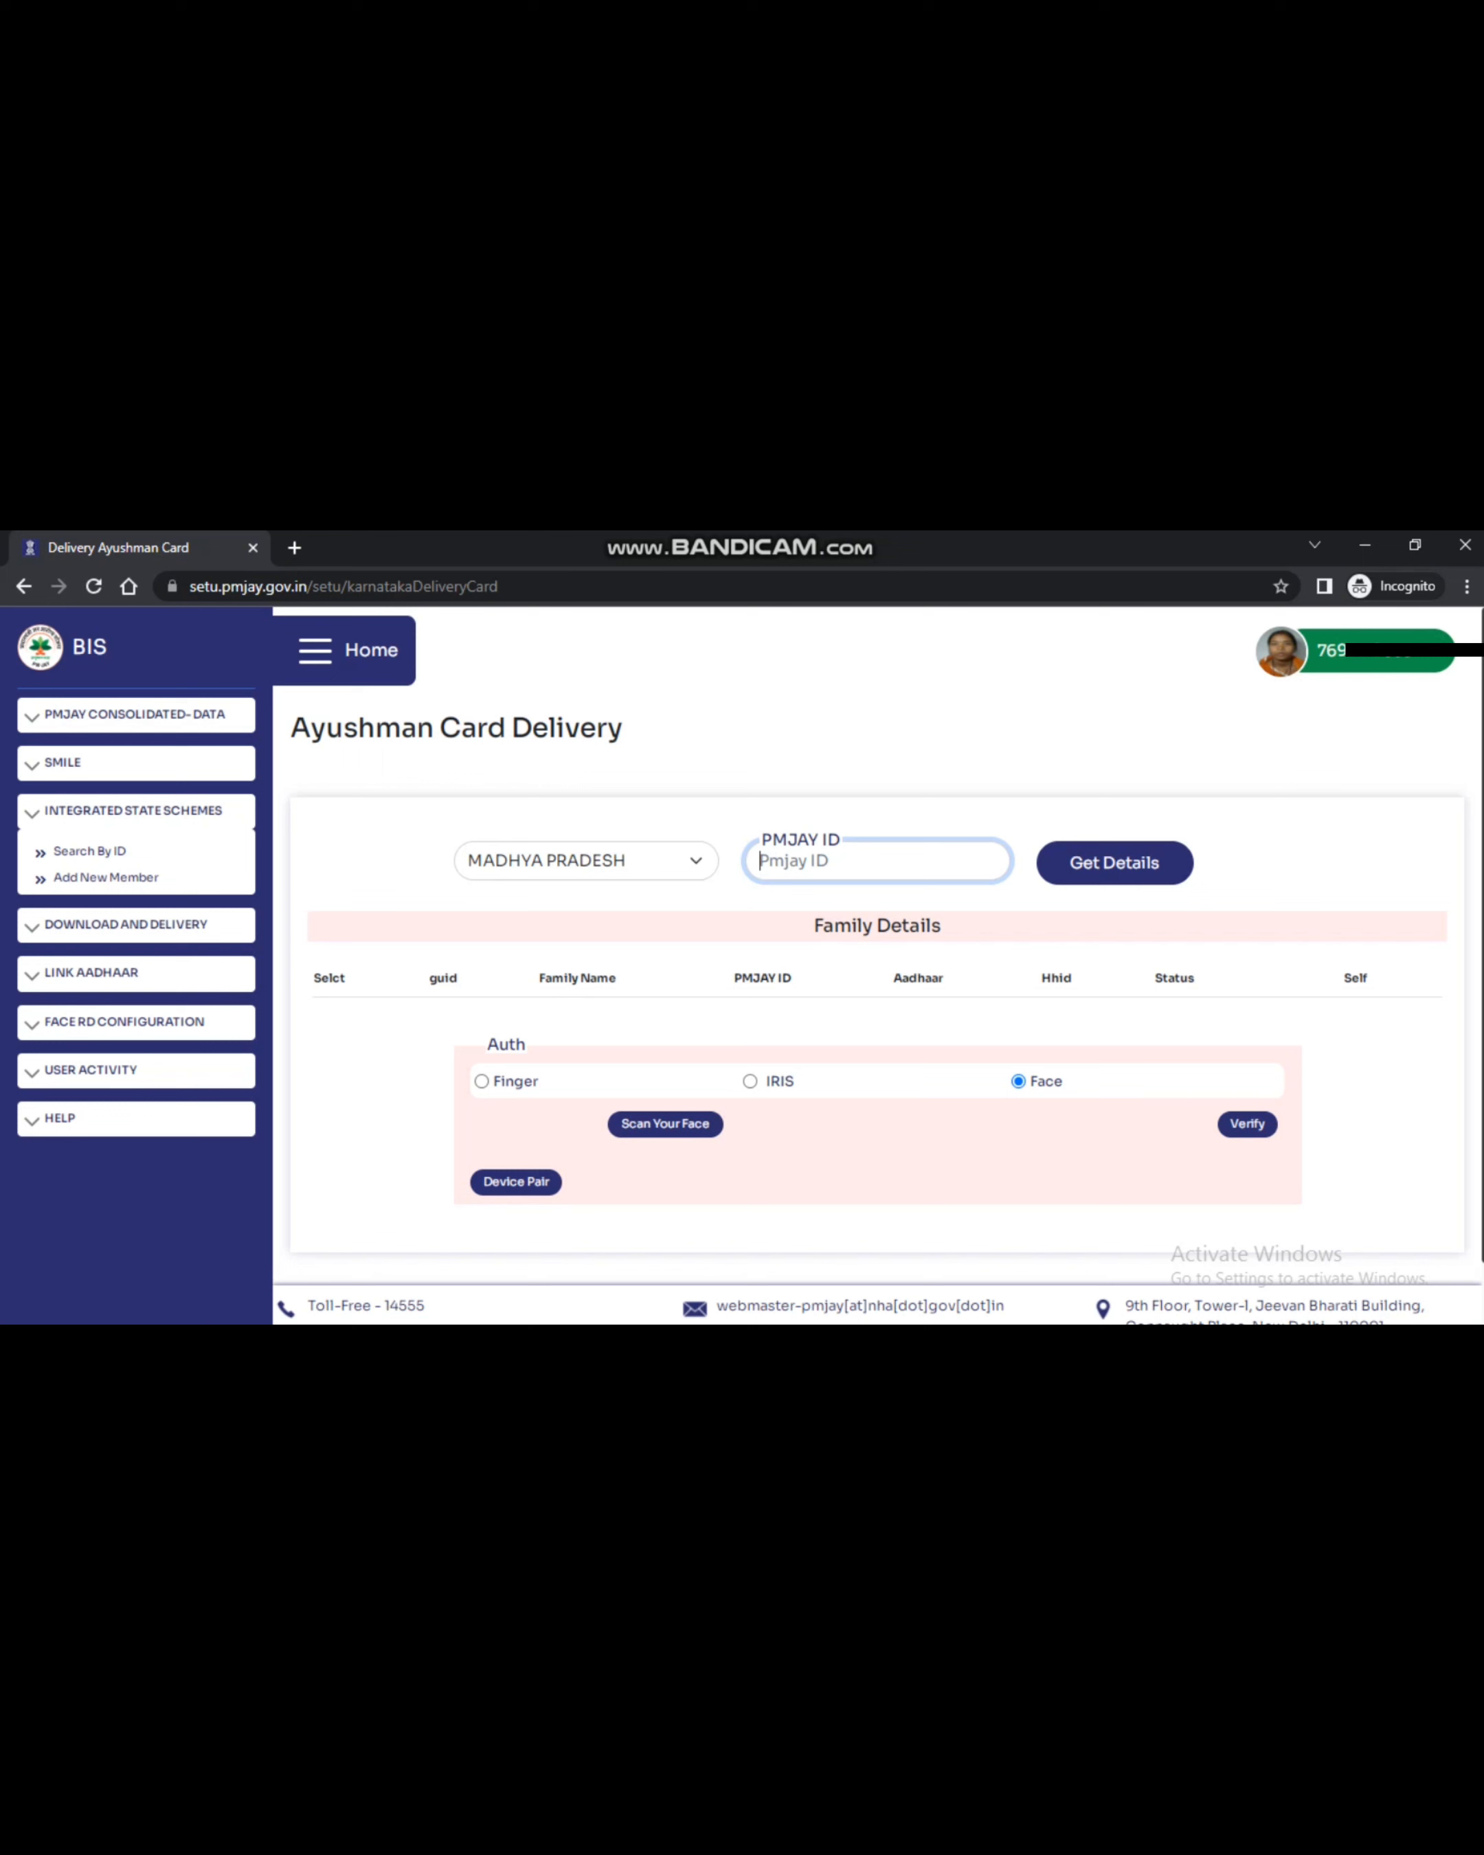
key(Tab)
key(Return)
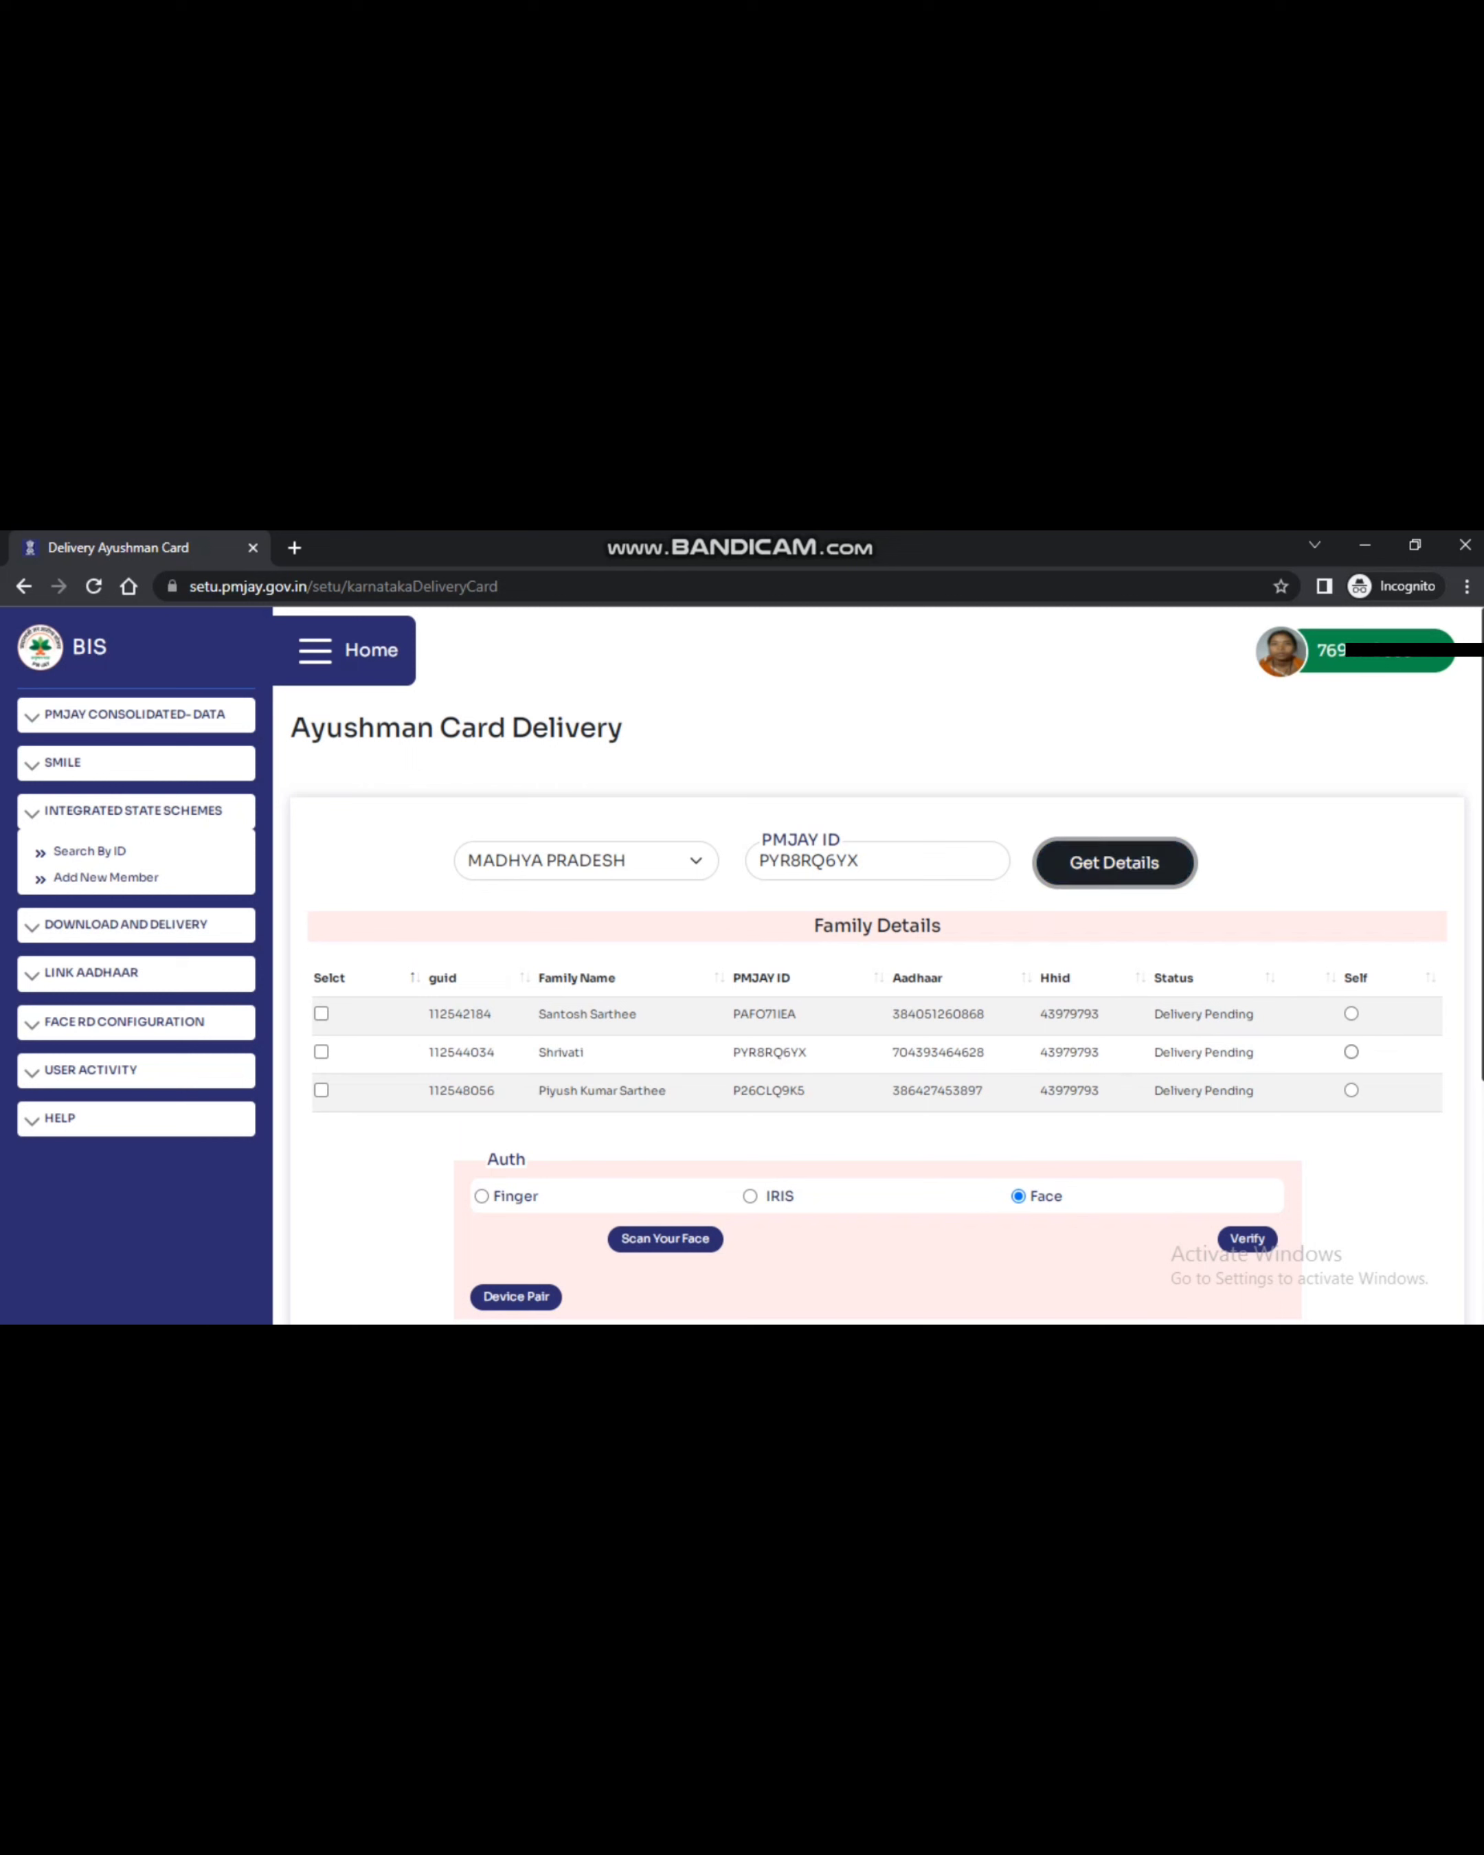
Mark the second member as Self, select all three members, and choose Finger authentication
click(1350, 1052)
drag(538, 1052, 584, 1051)
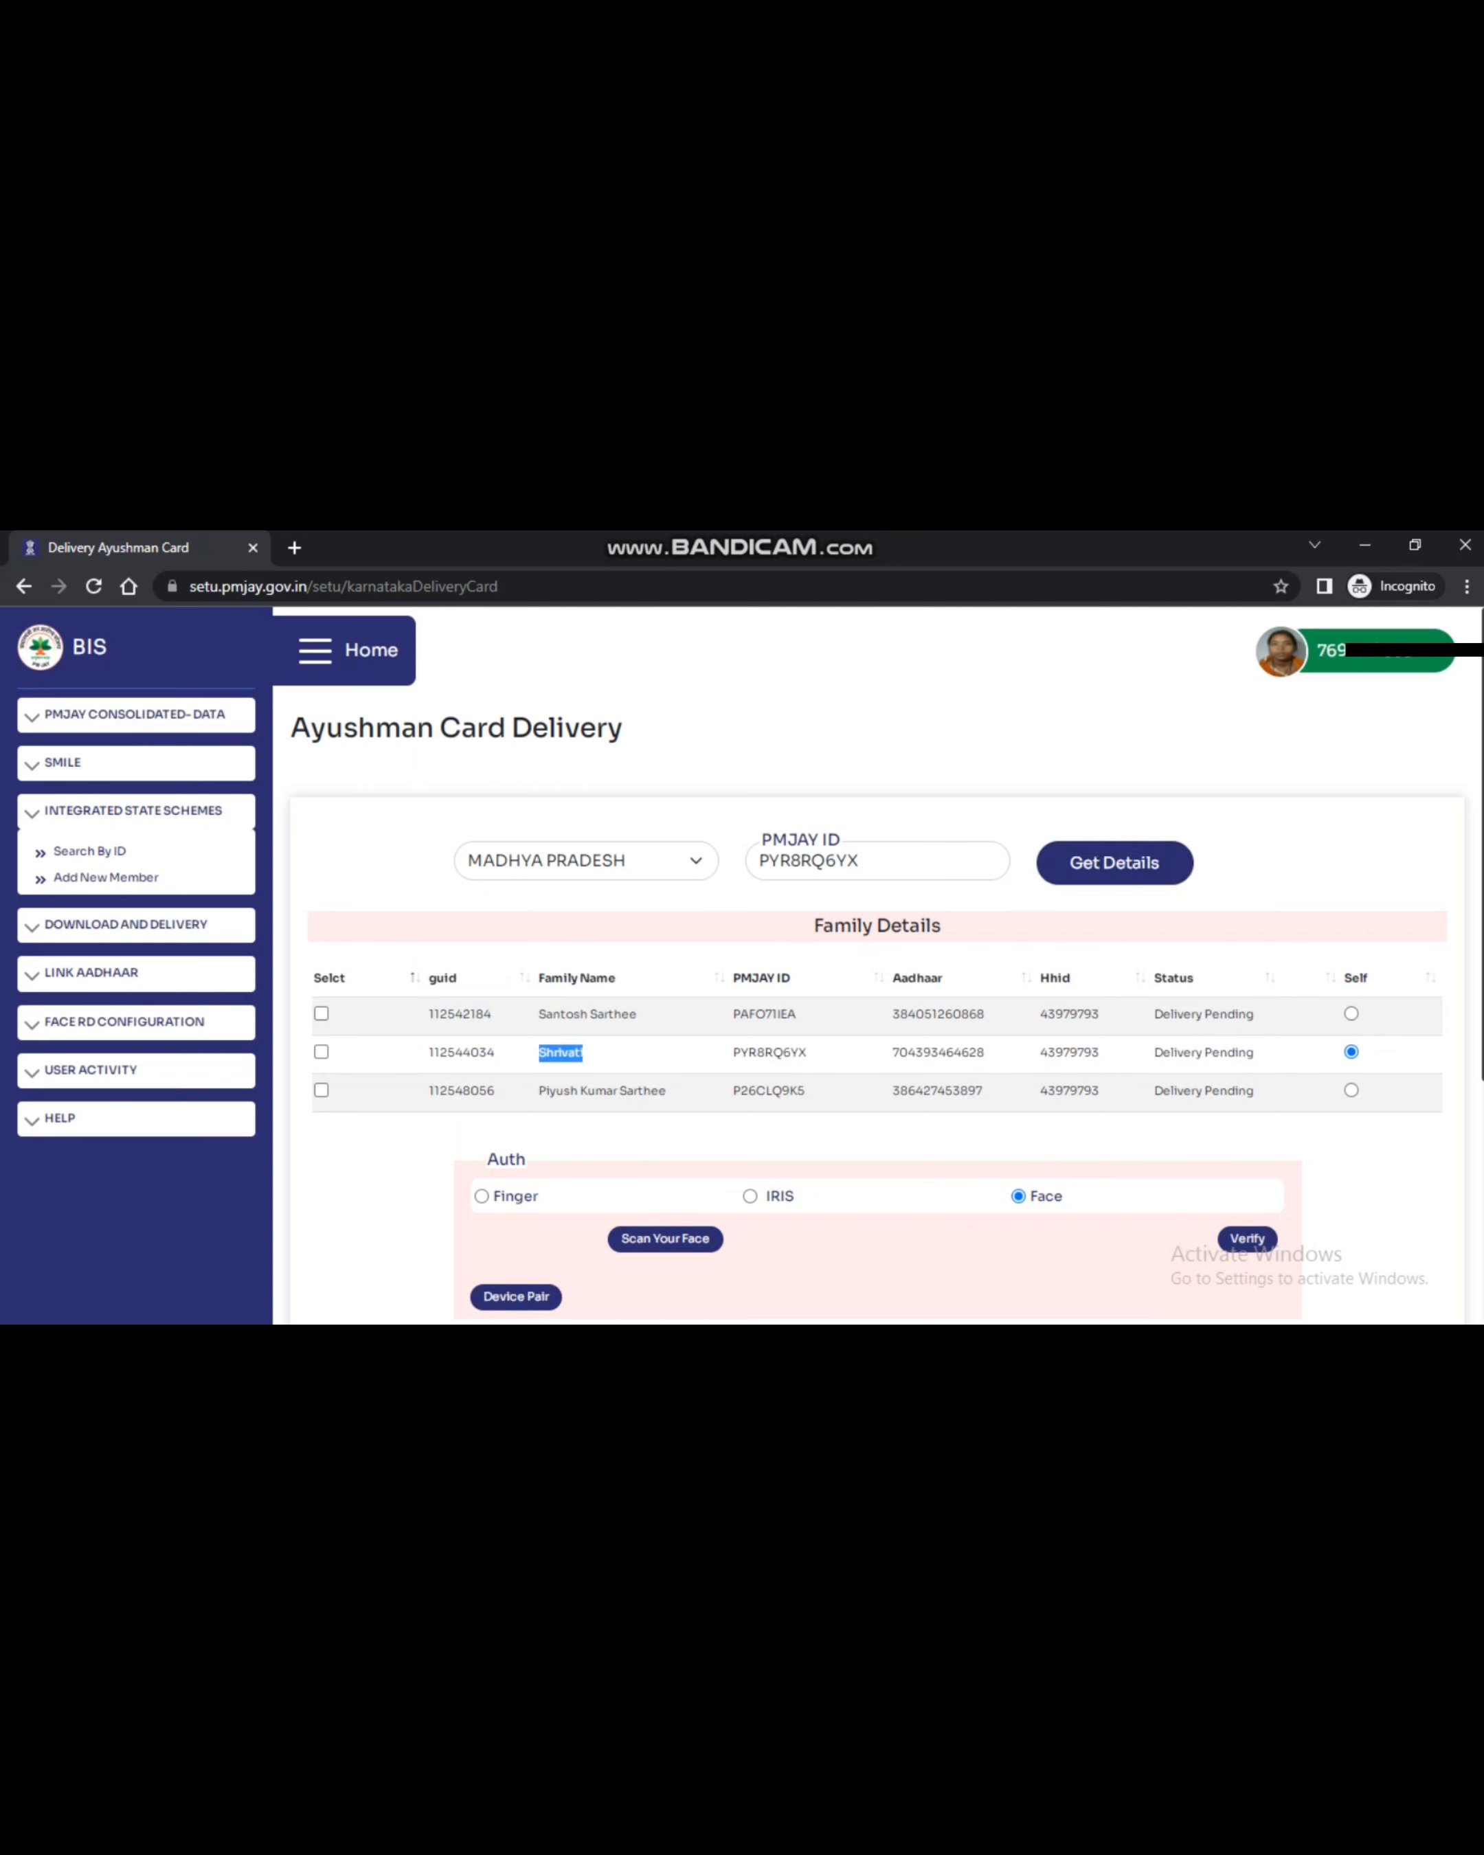
click(321, 1014)
click(321, 1052)
click(320, 1089)
scroll(869, 955, down, 2)
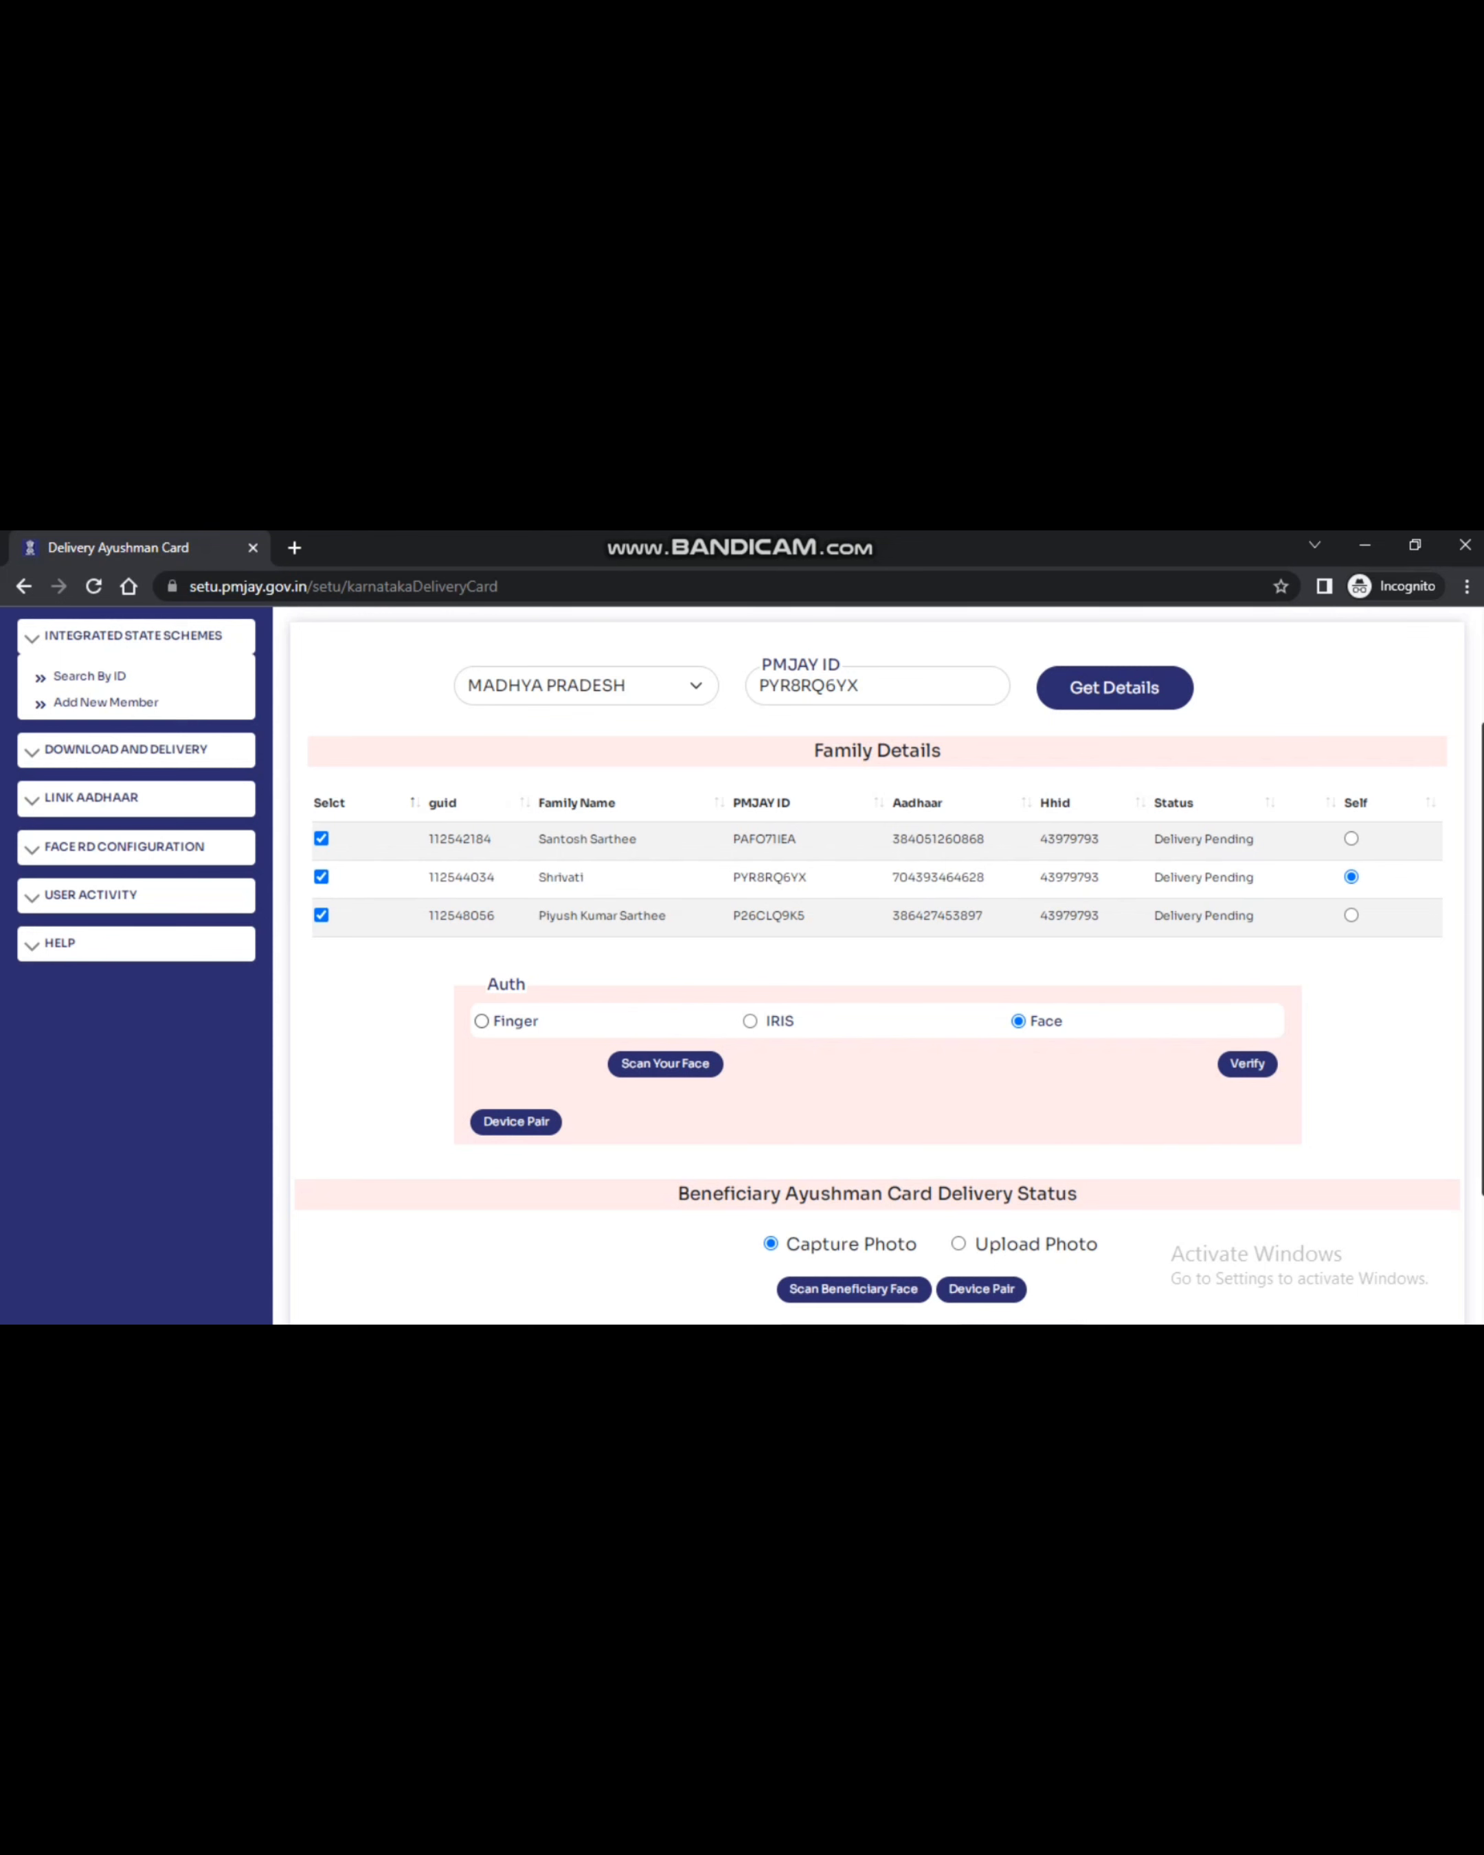
click(482, 1021)
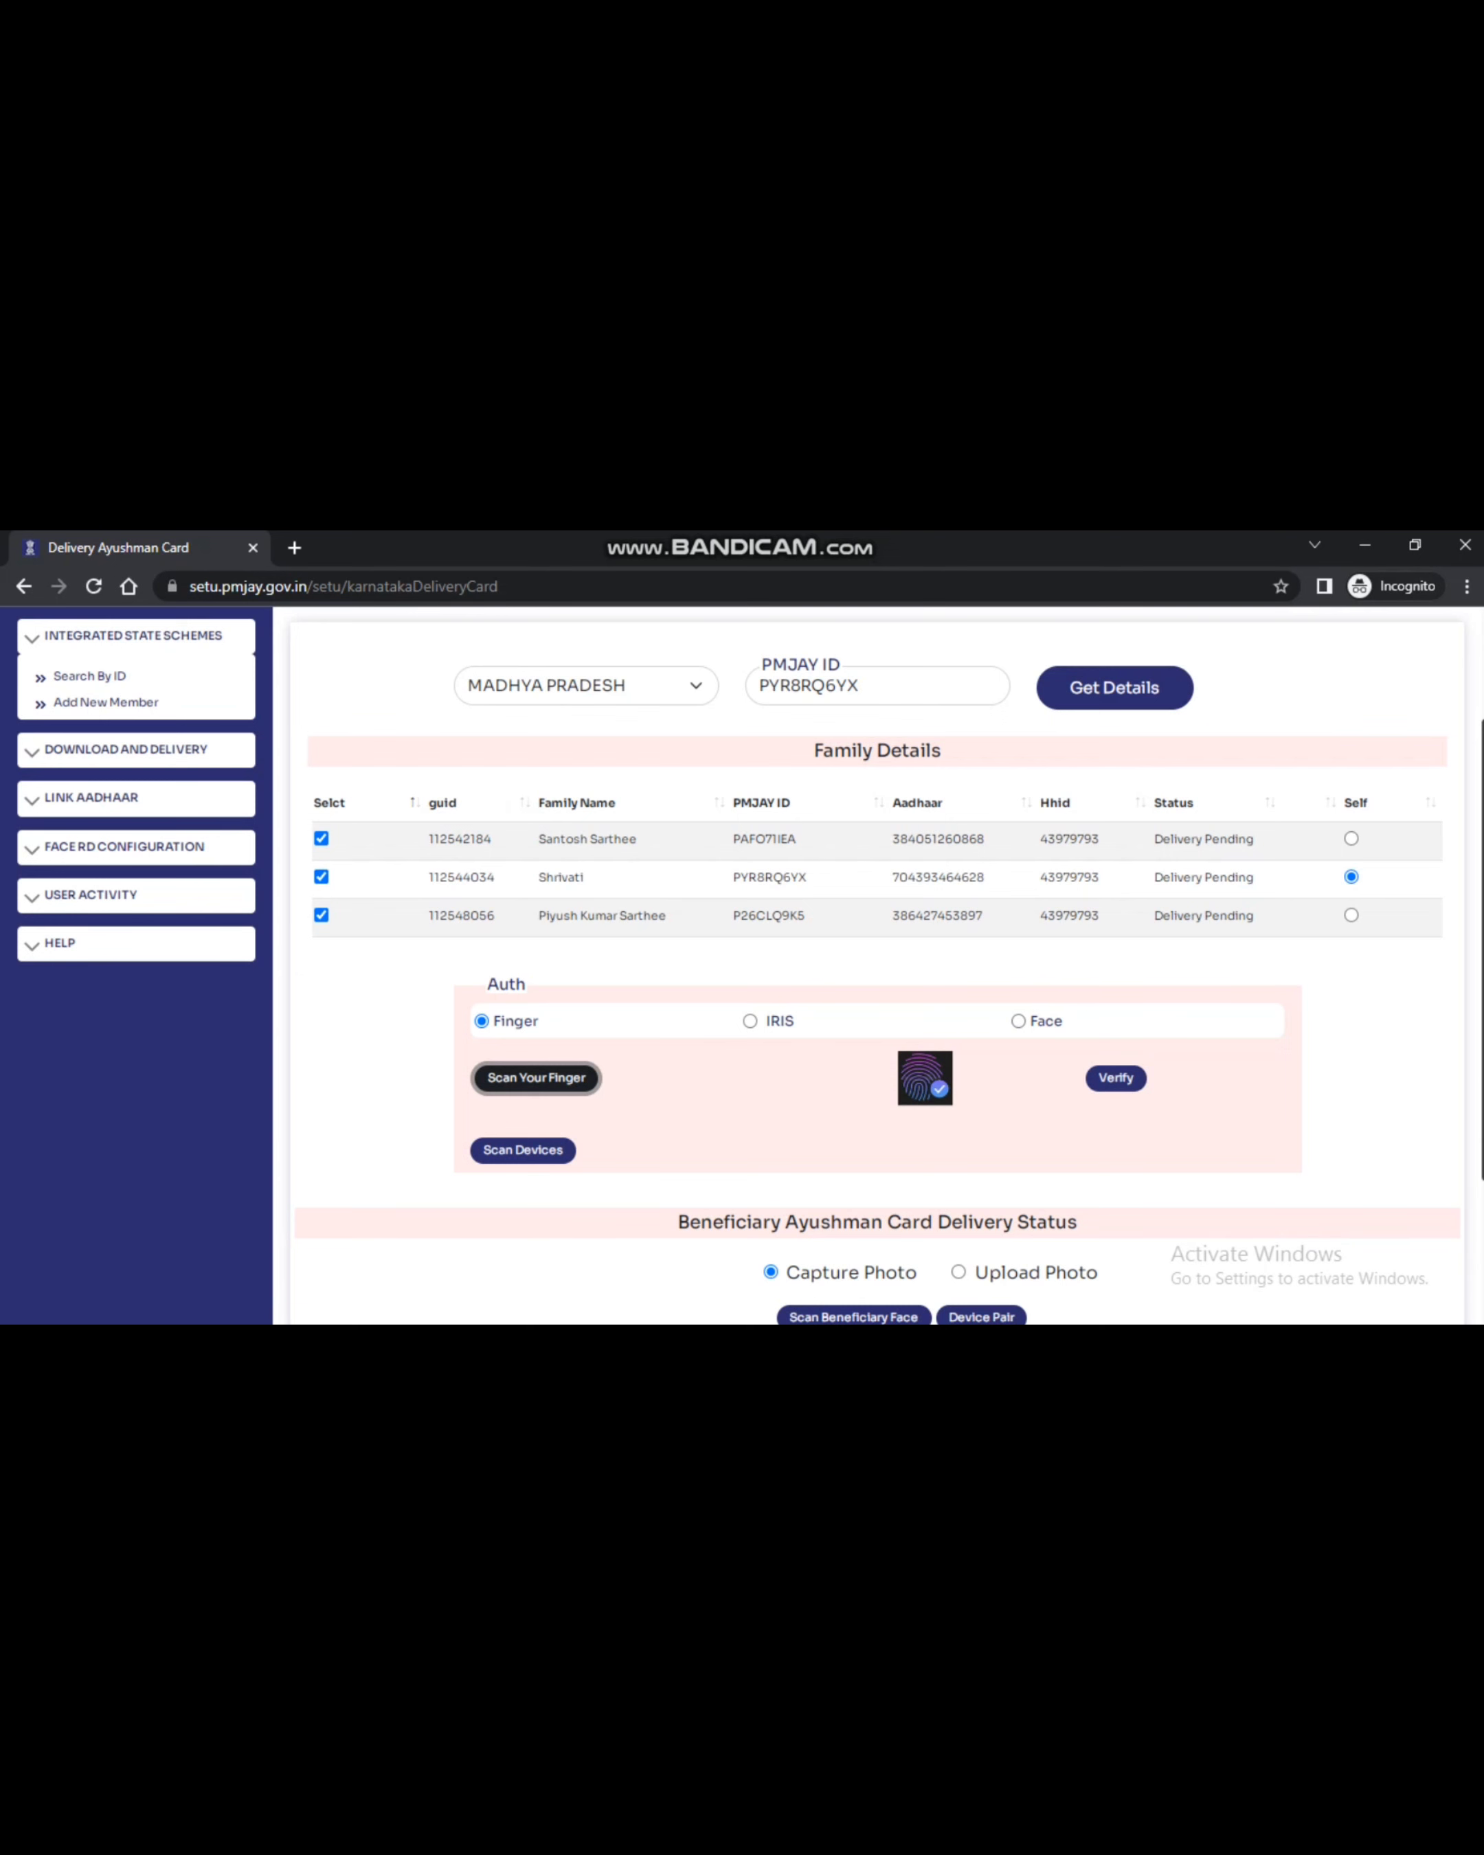
Verify the captured fingerprint and choose Upload Photo for the delivery status
click(1116, 1076)
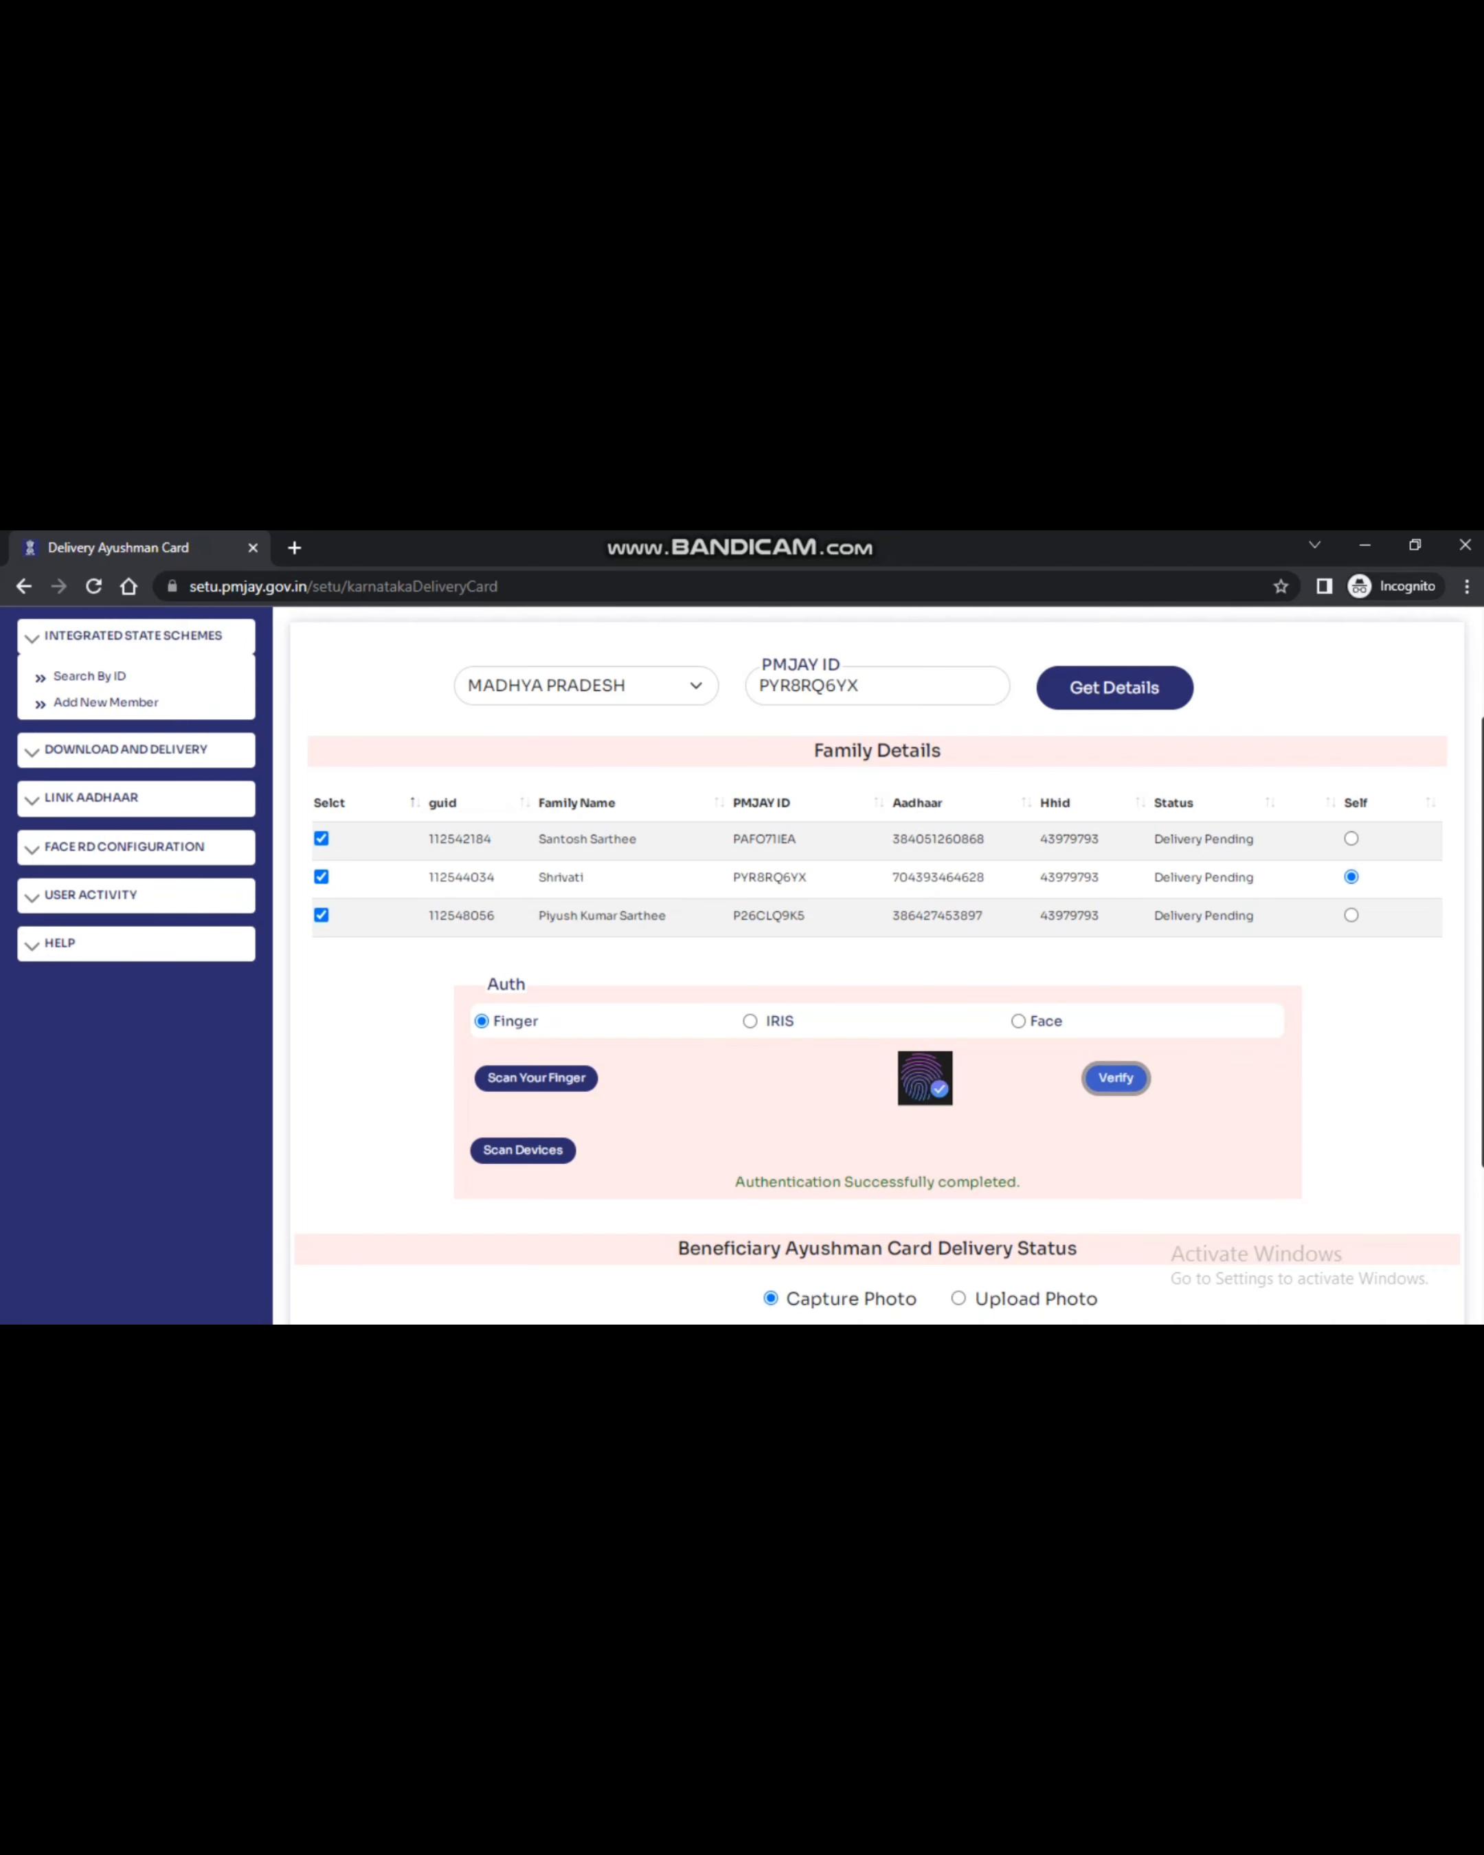
scroll(877, 964, down, 3)
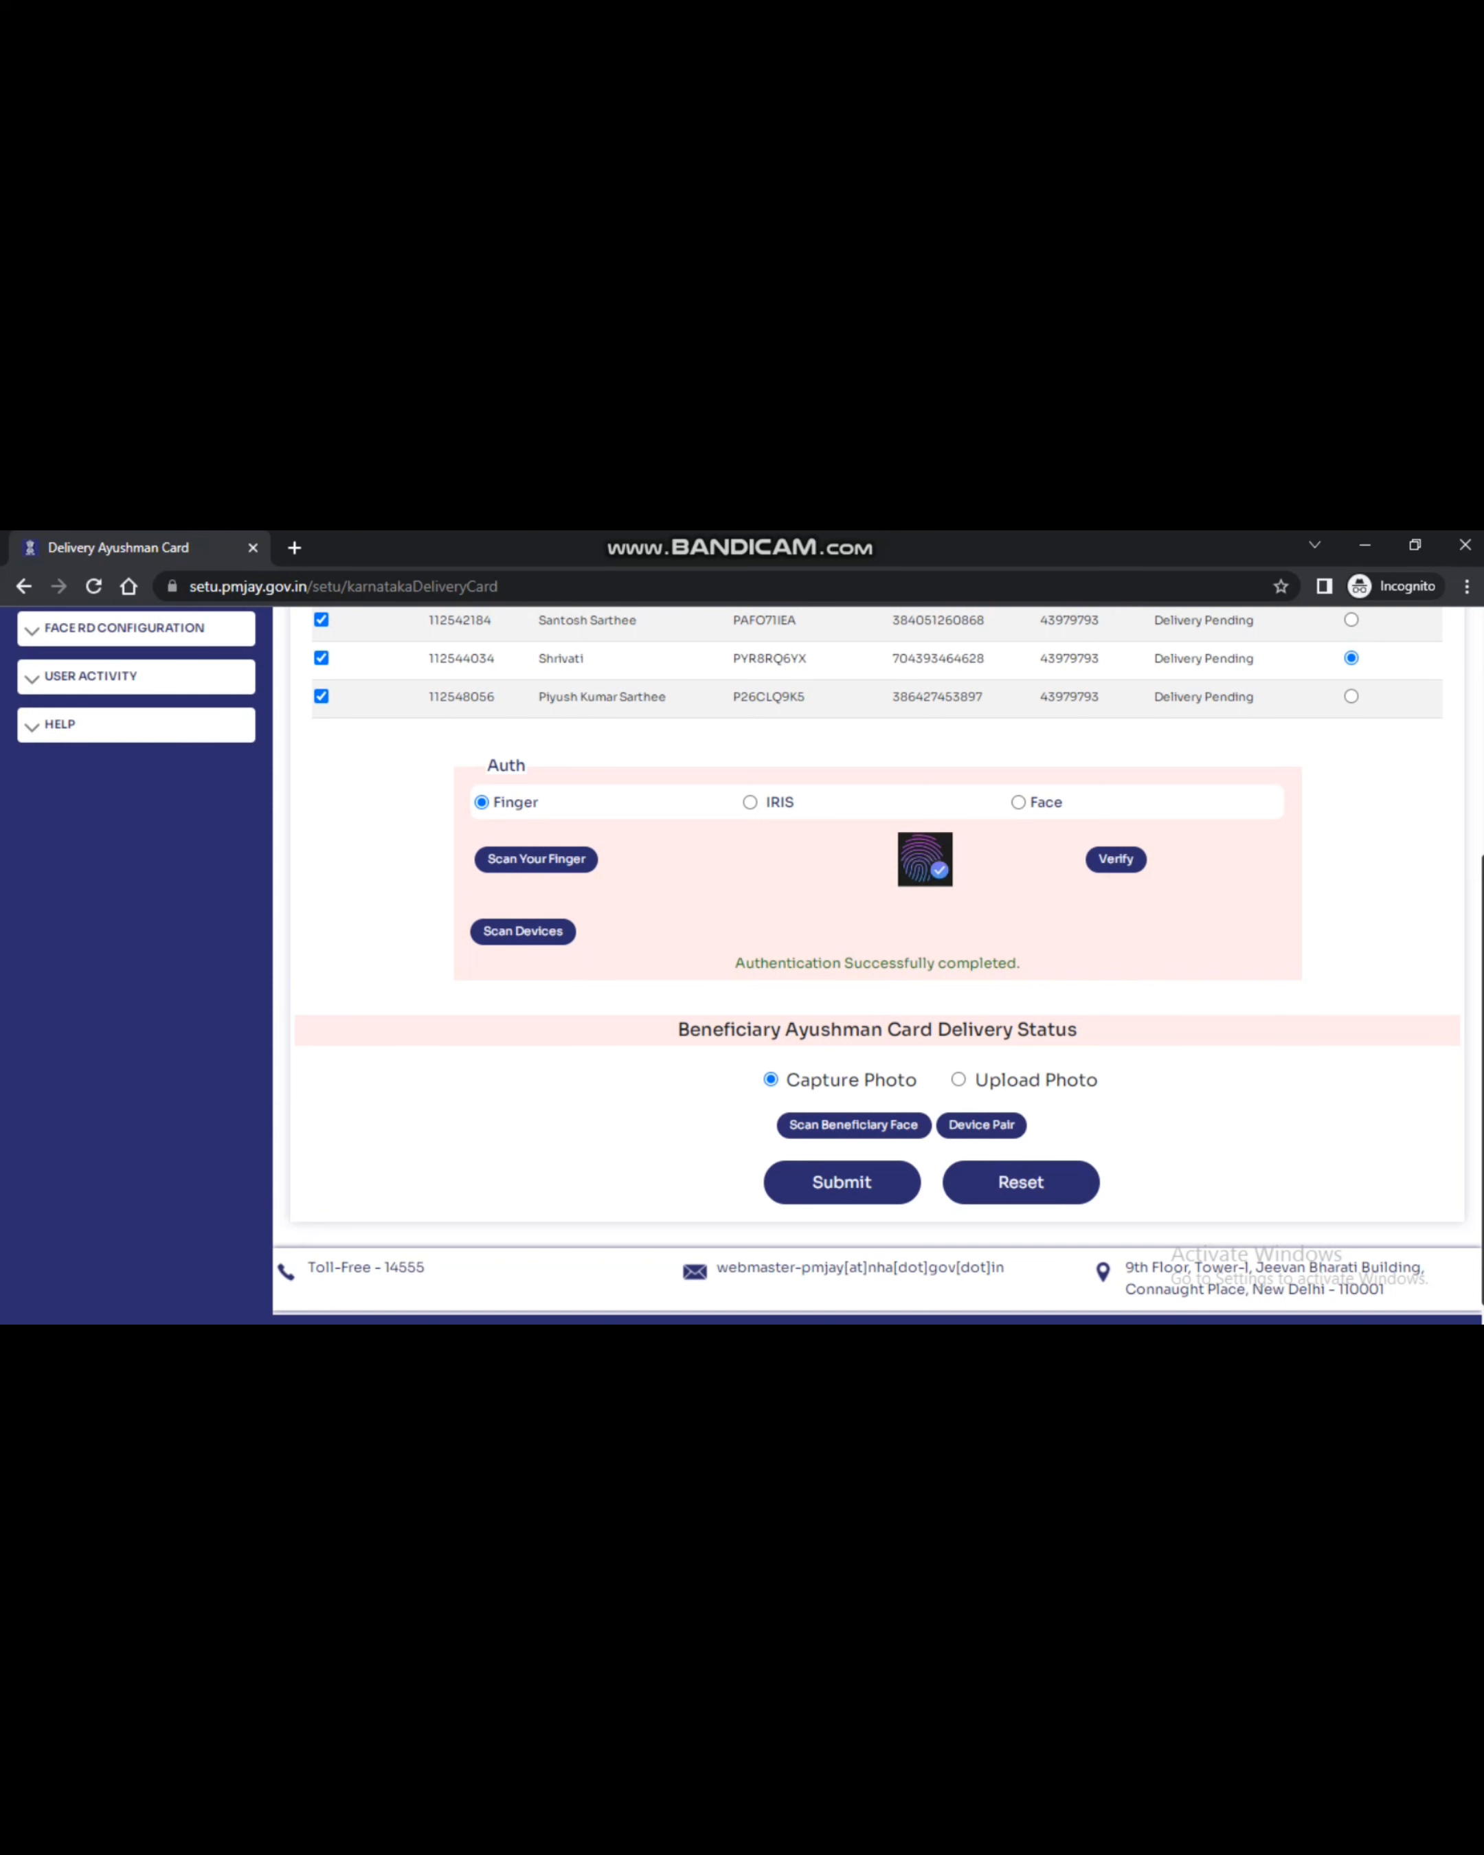
click(958, 1080)
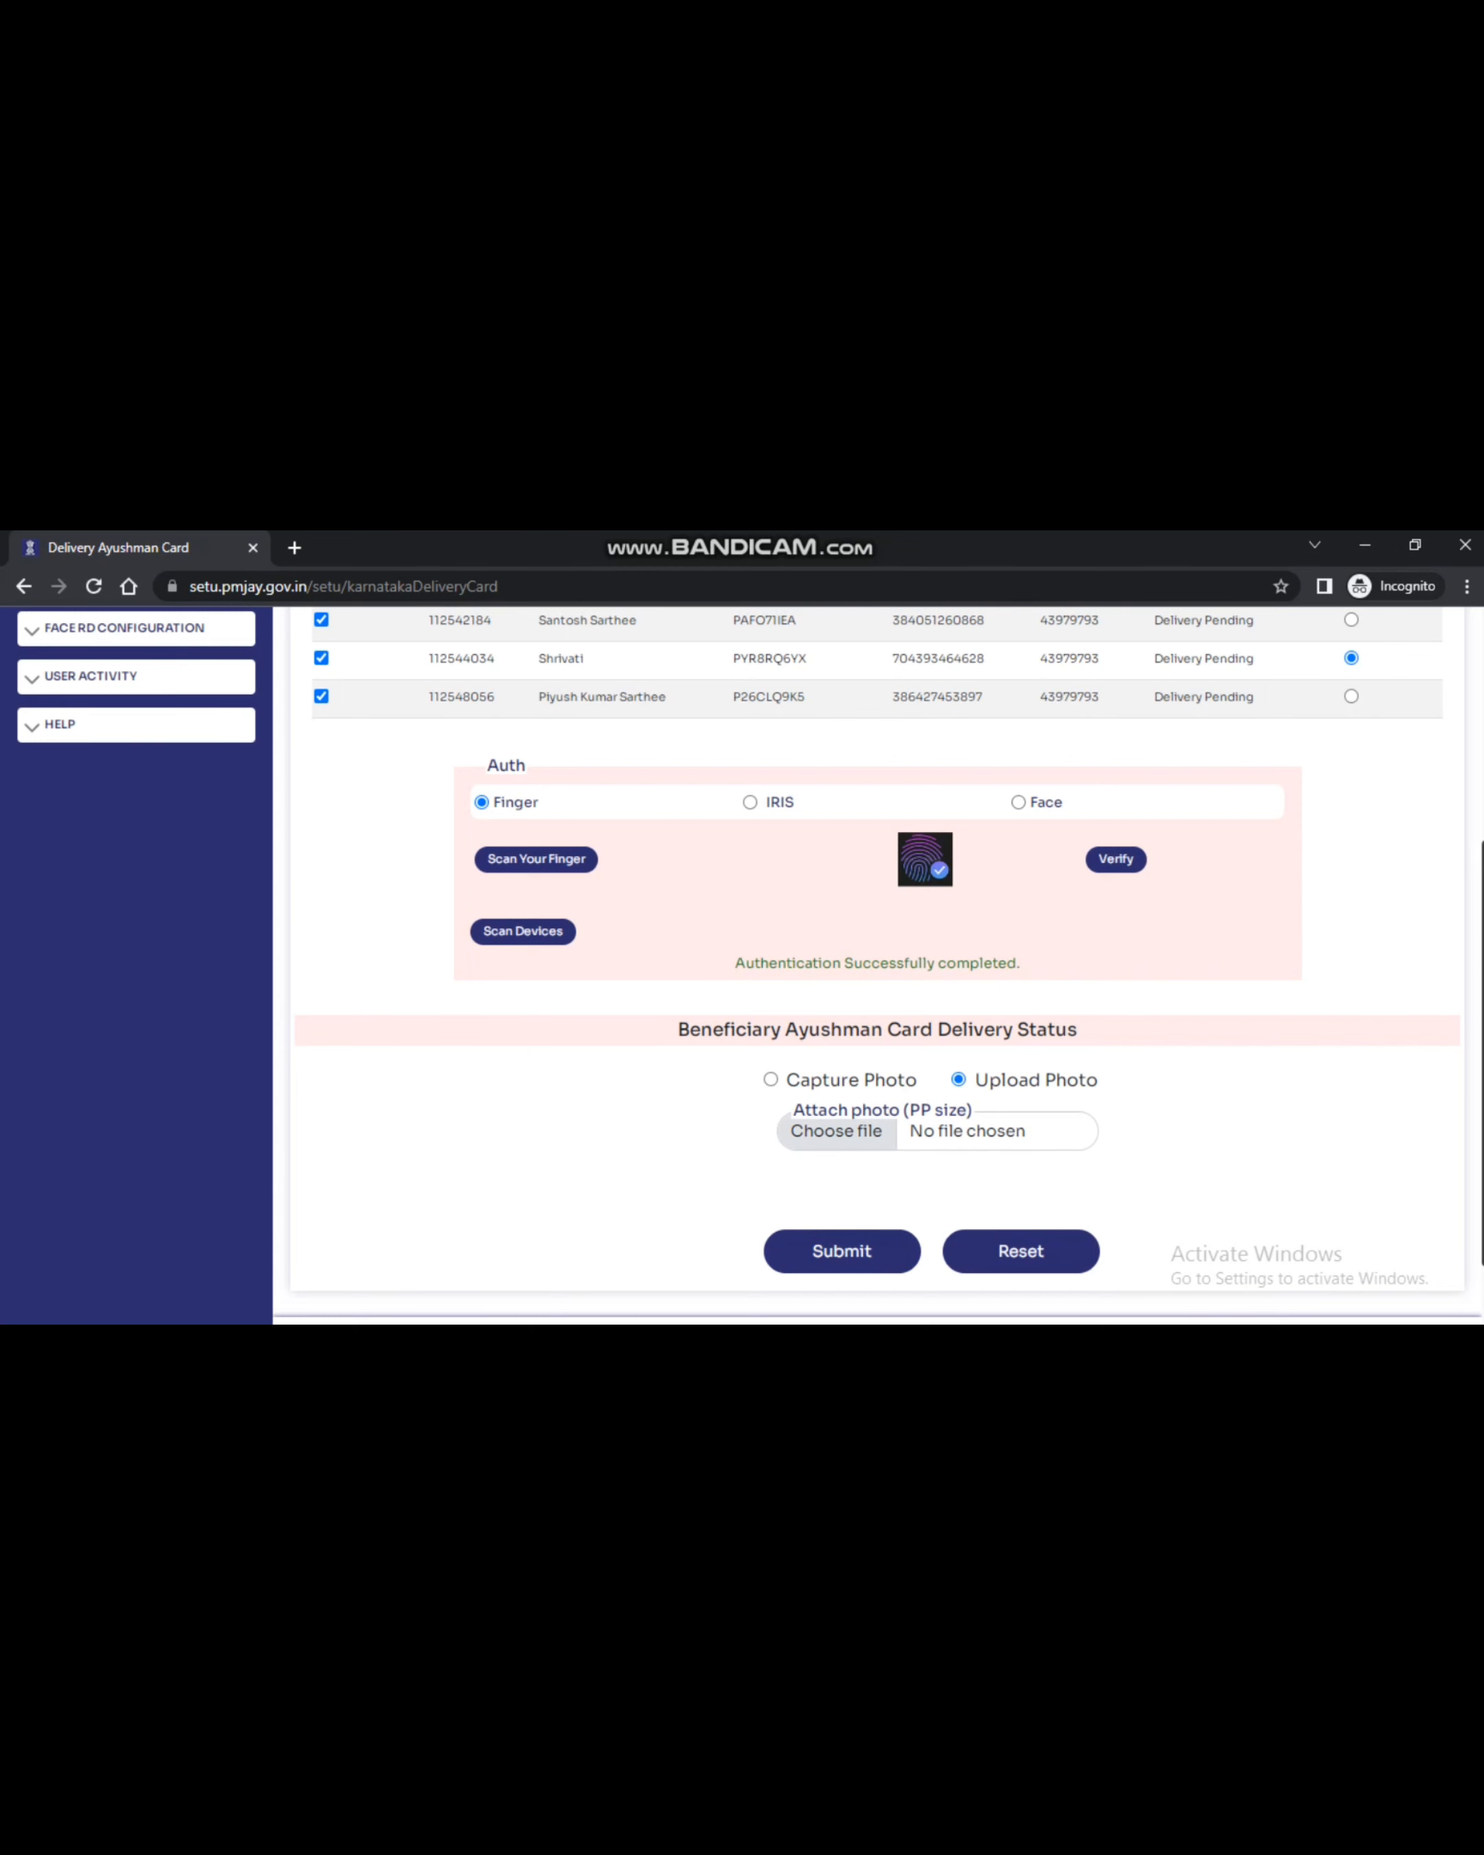
Attach the DDD photo from the Downloads folder as the delivery photo
click(825, 1130)
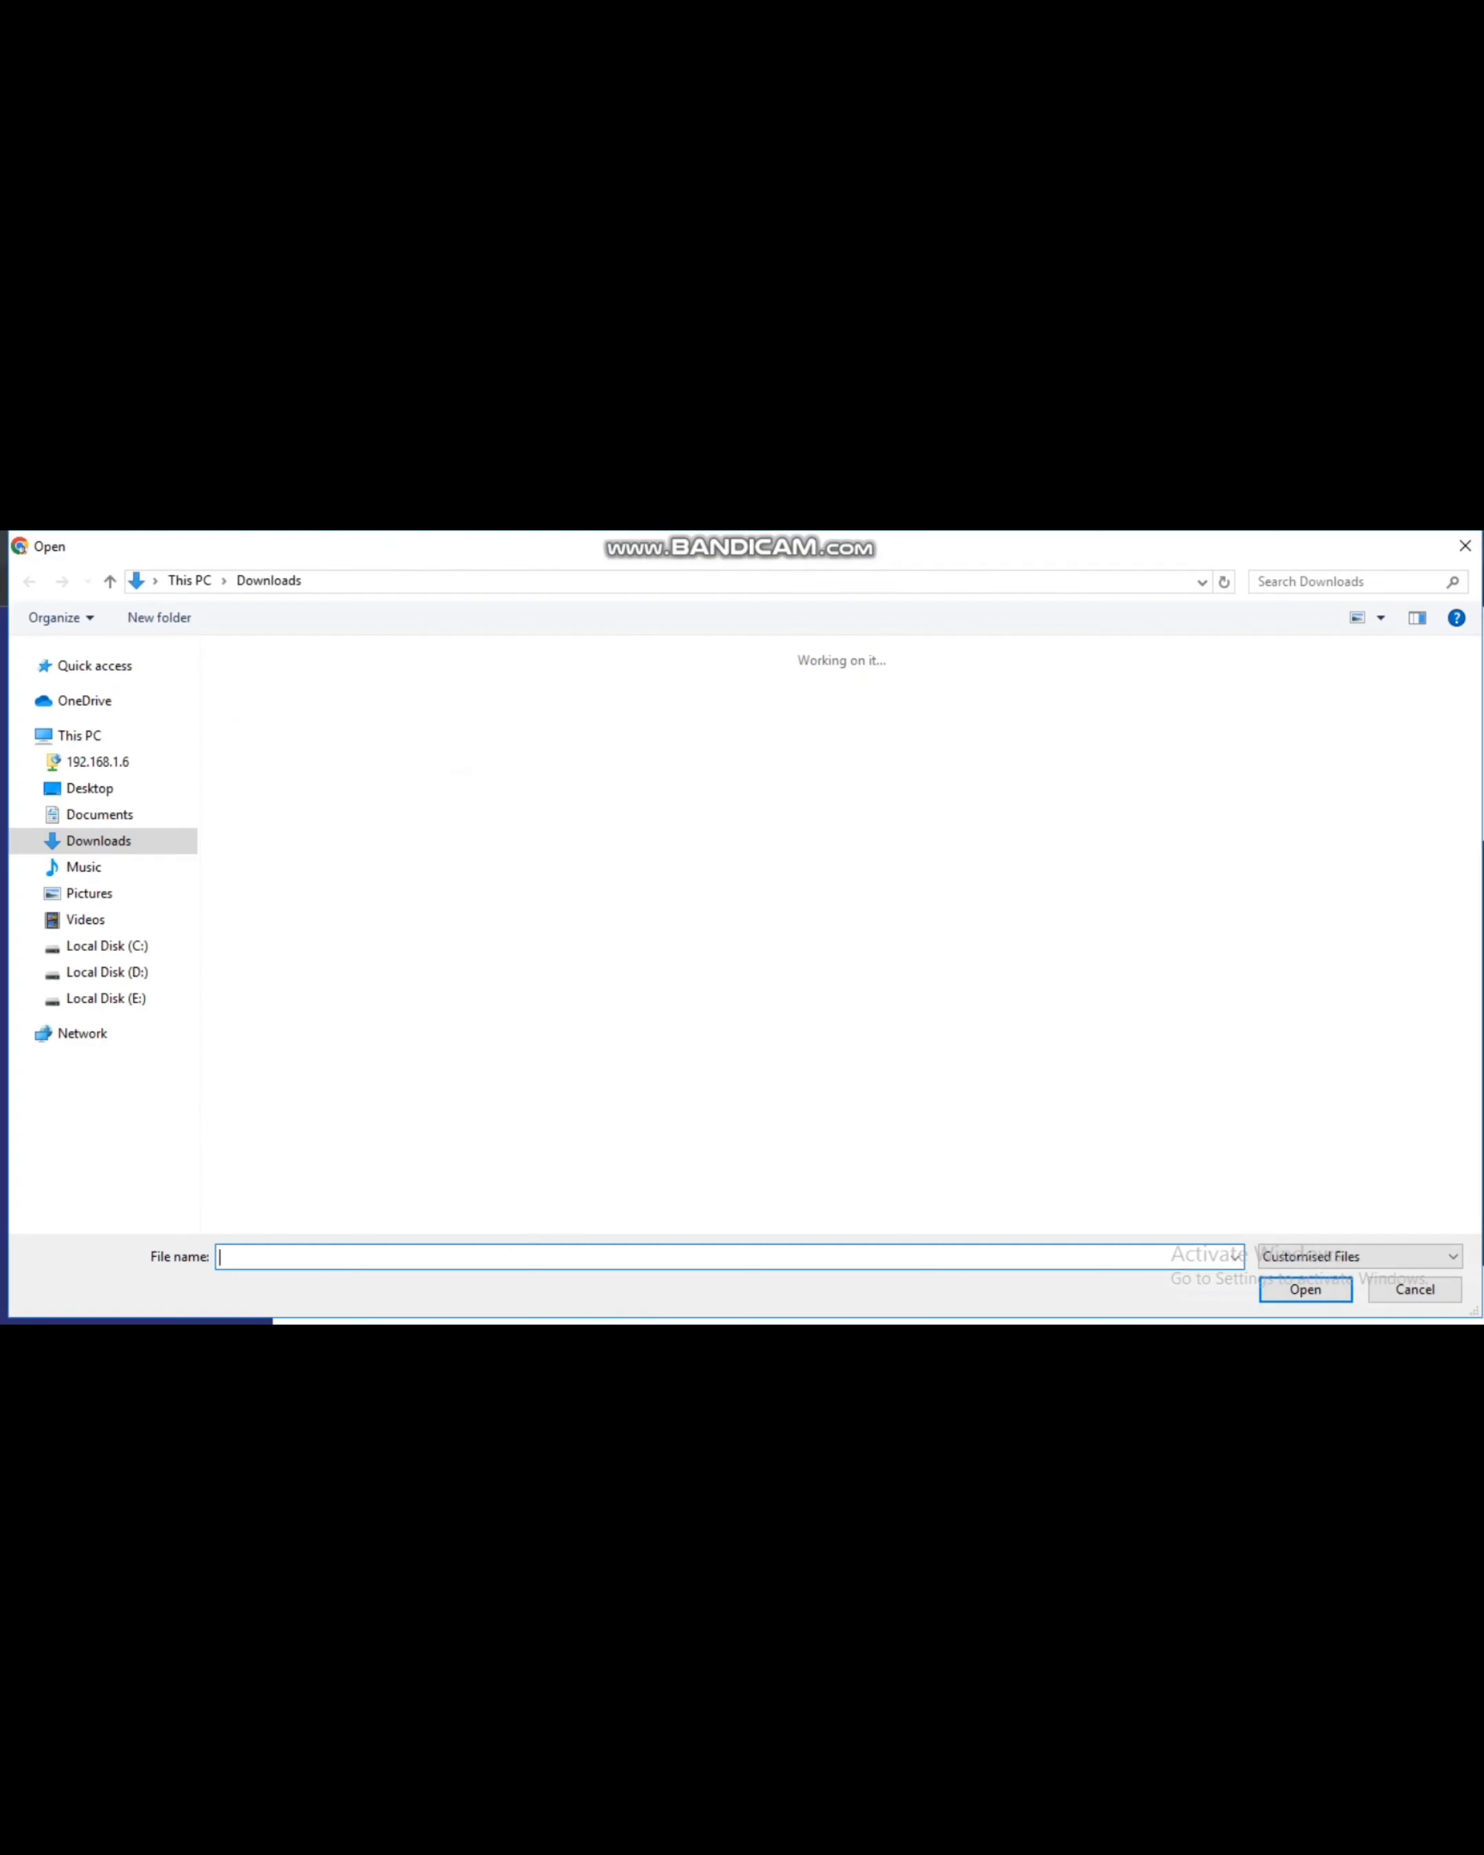
click(274, 730)
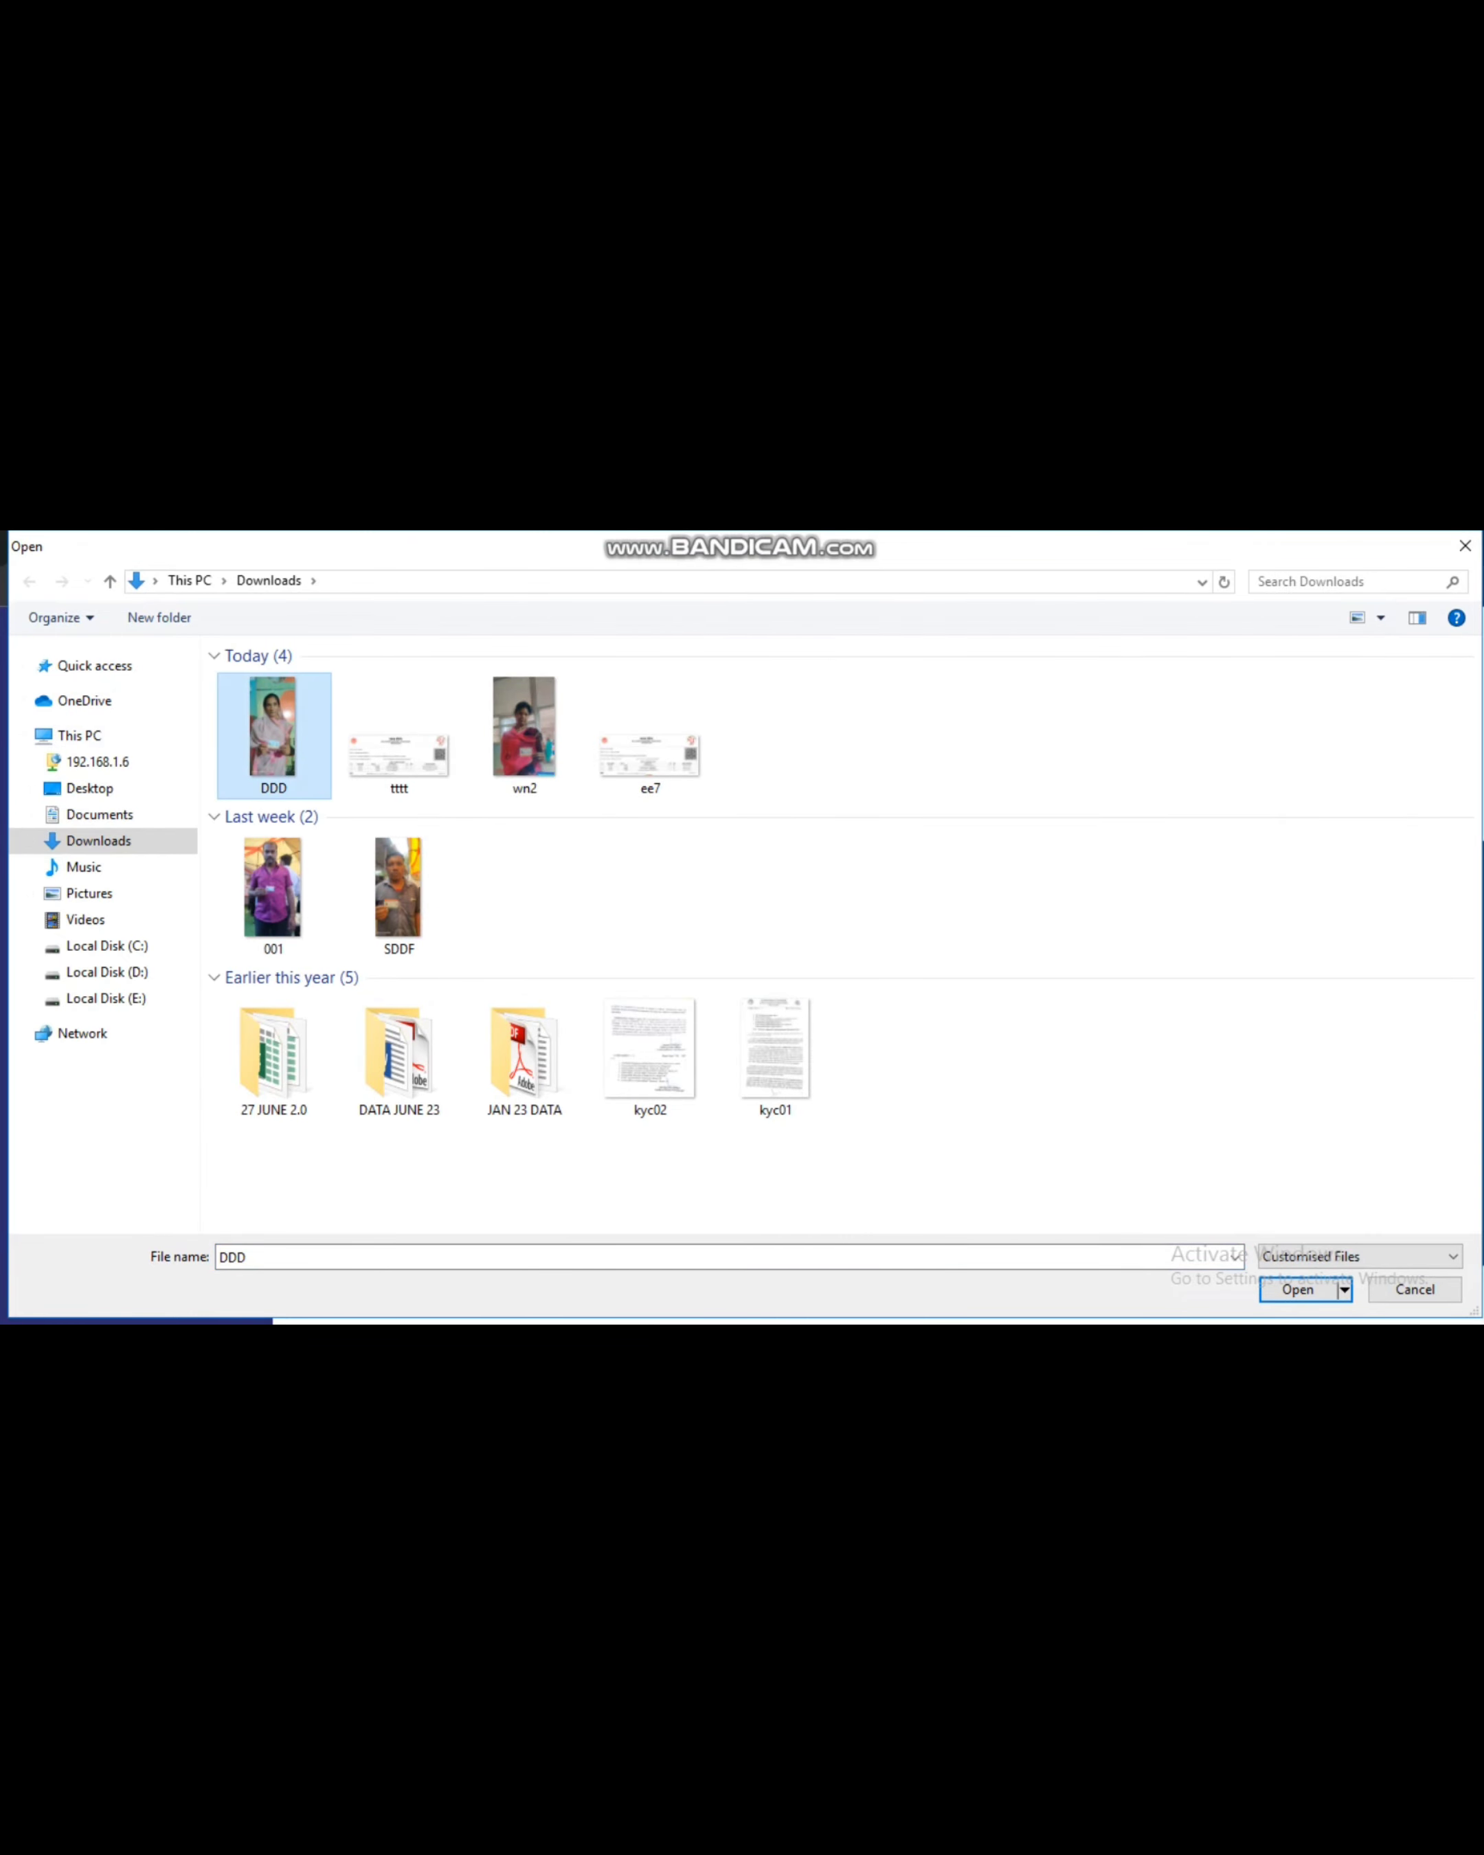
key(Return)
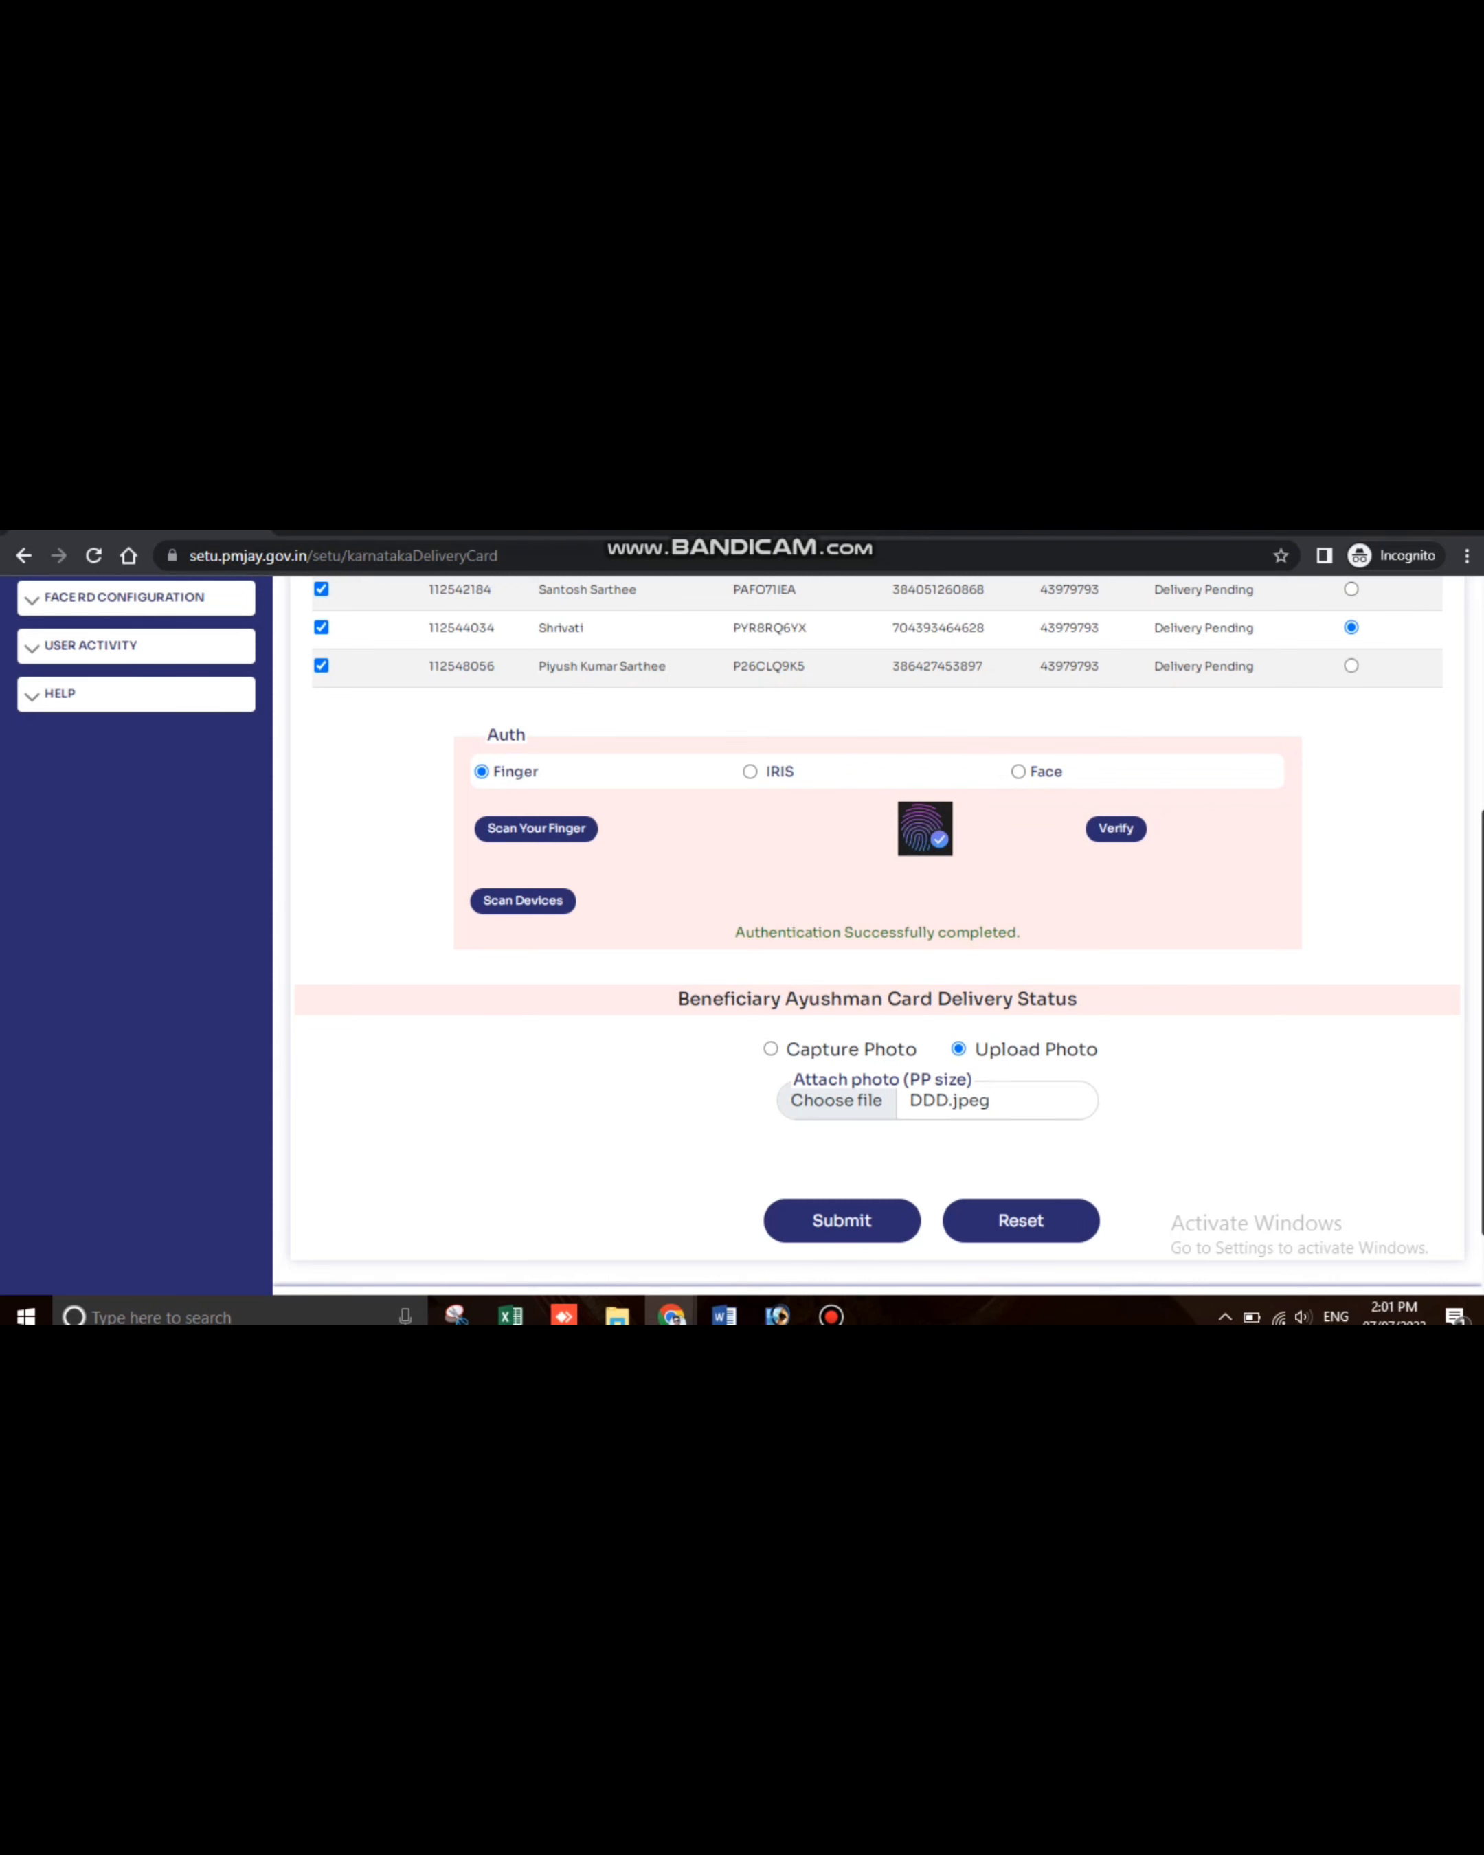
Submit the delivery and highlight the 'Card Delivery has been Successfully Completed' message
click(840, 1220)
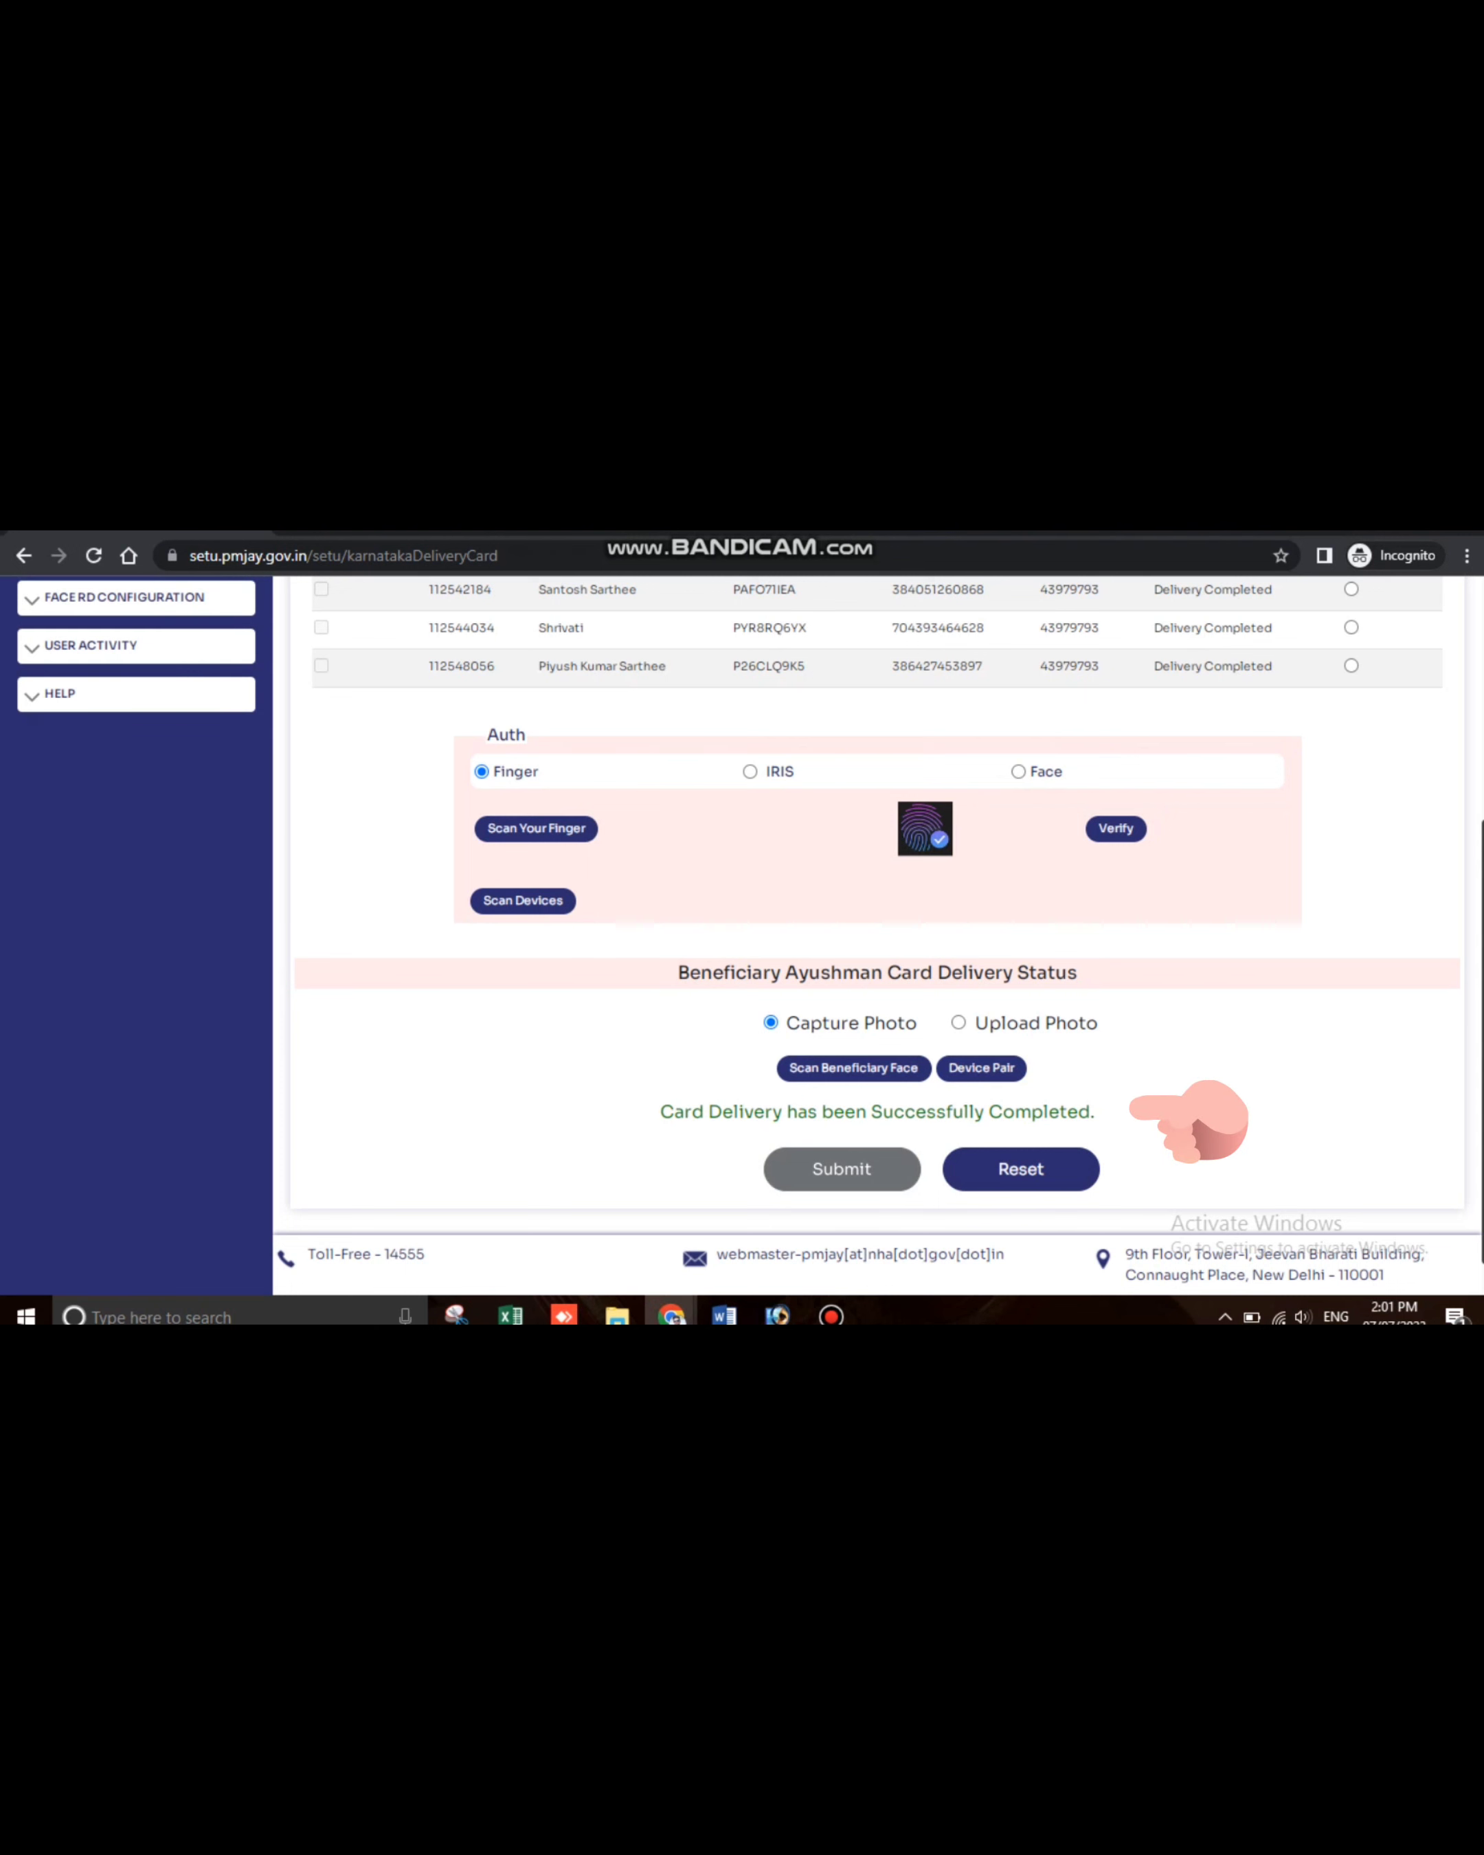
drag(1094, 1111, 659, 1112)
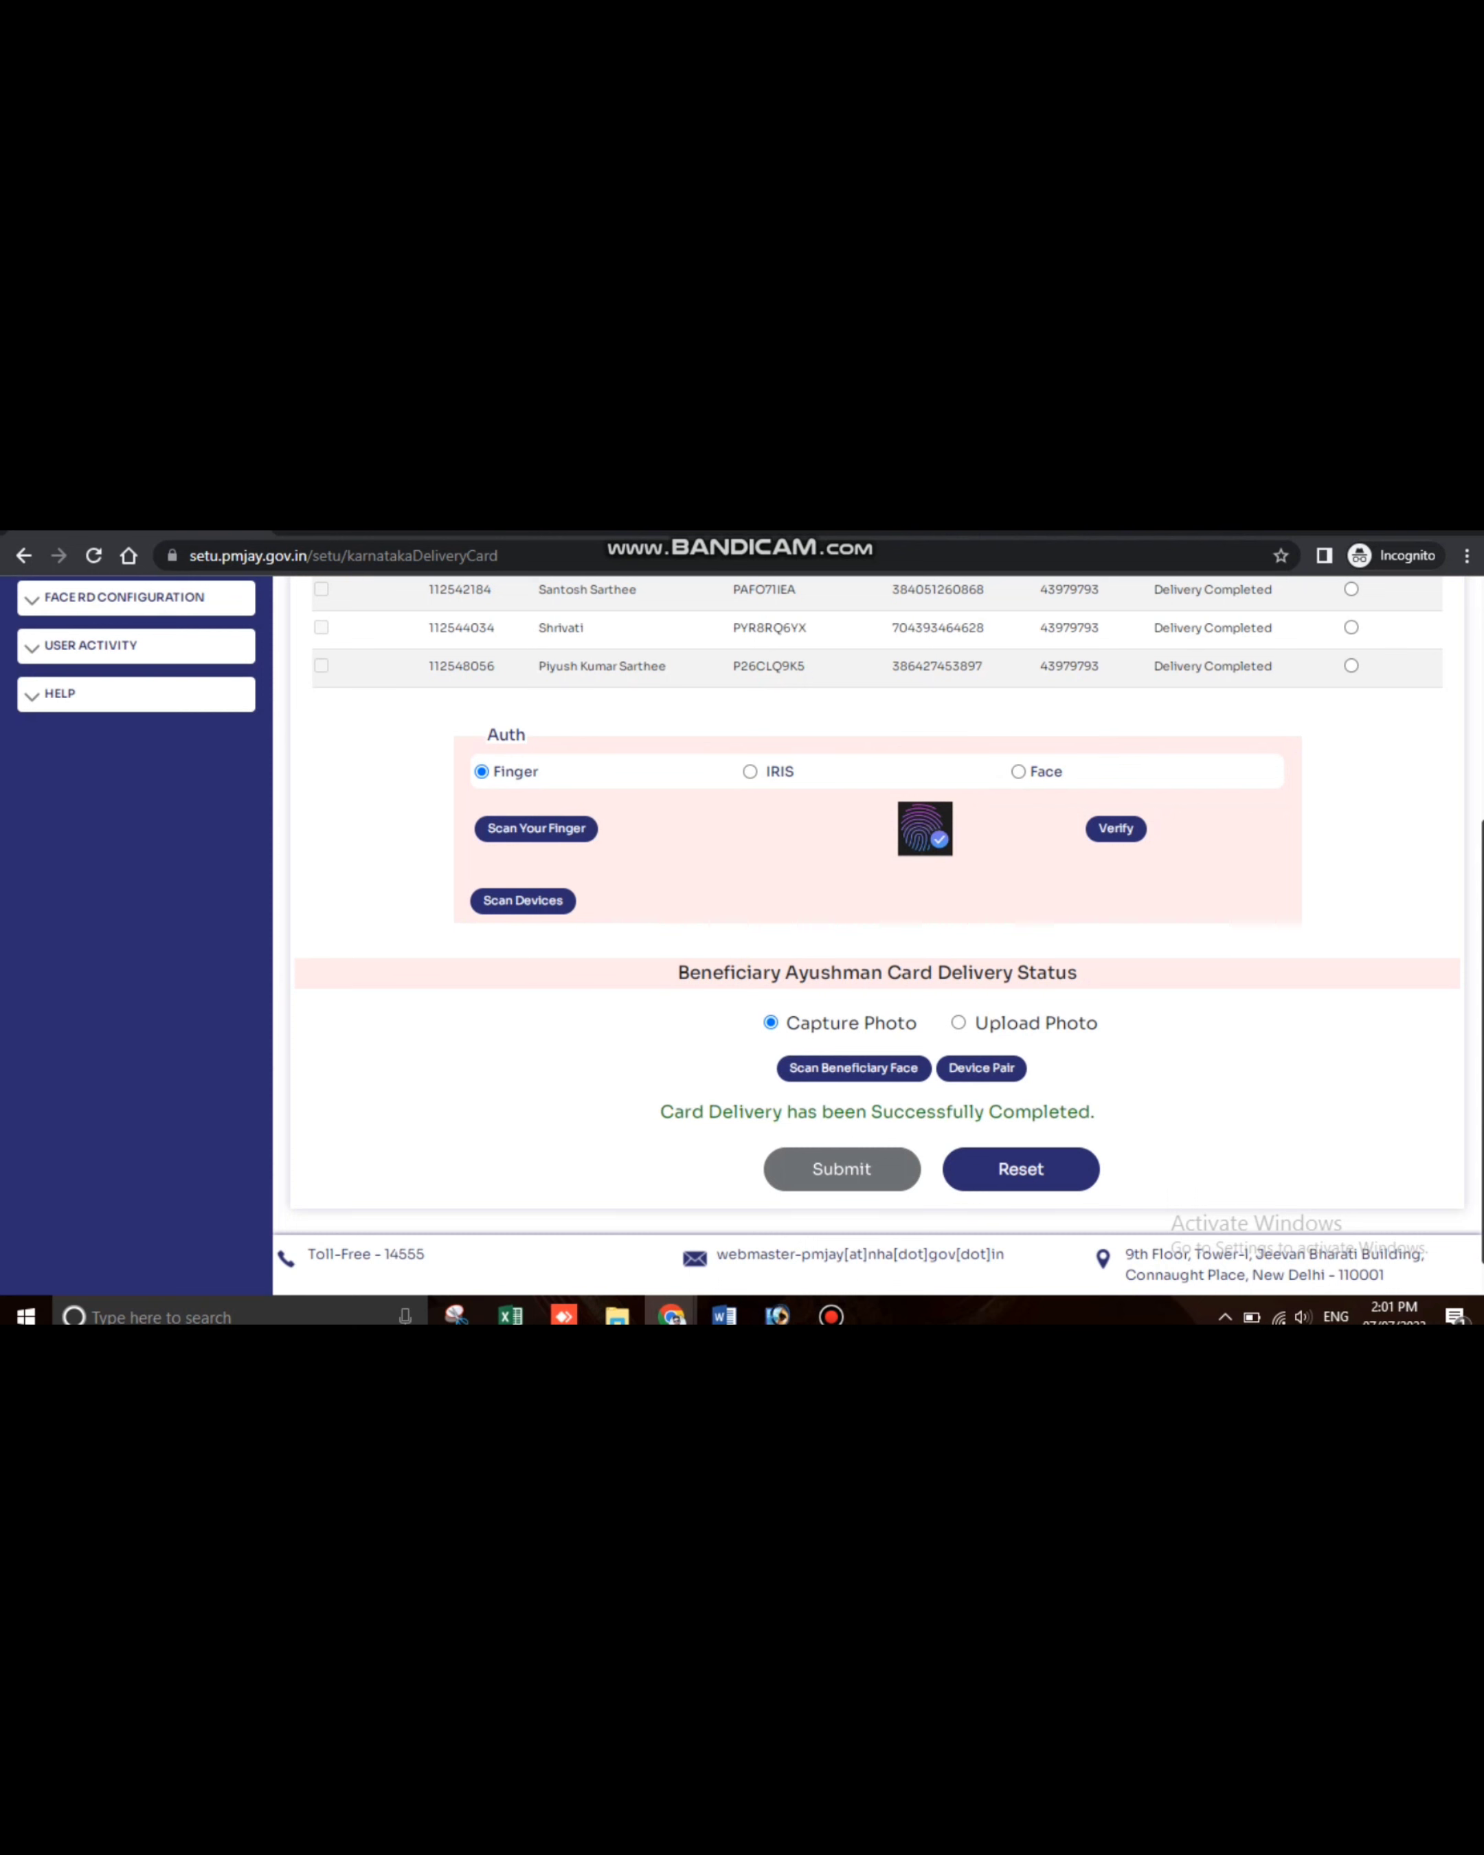
Check that all three members read Delivery Completed, then Reset the delivery form
scroll(749, 936, up, 2)
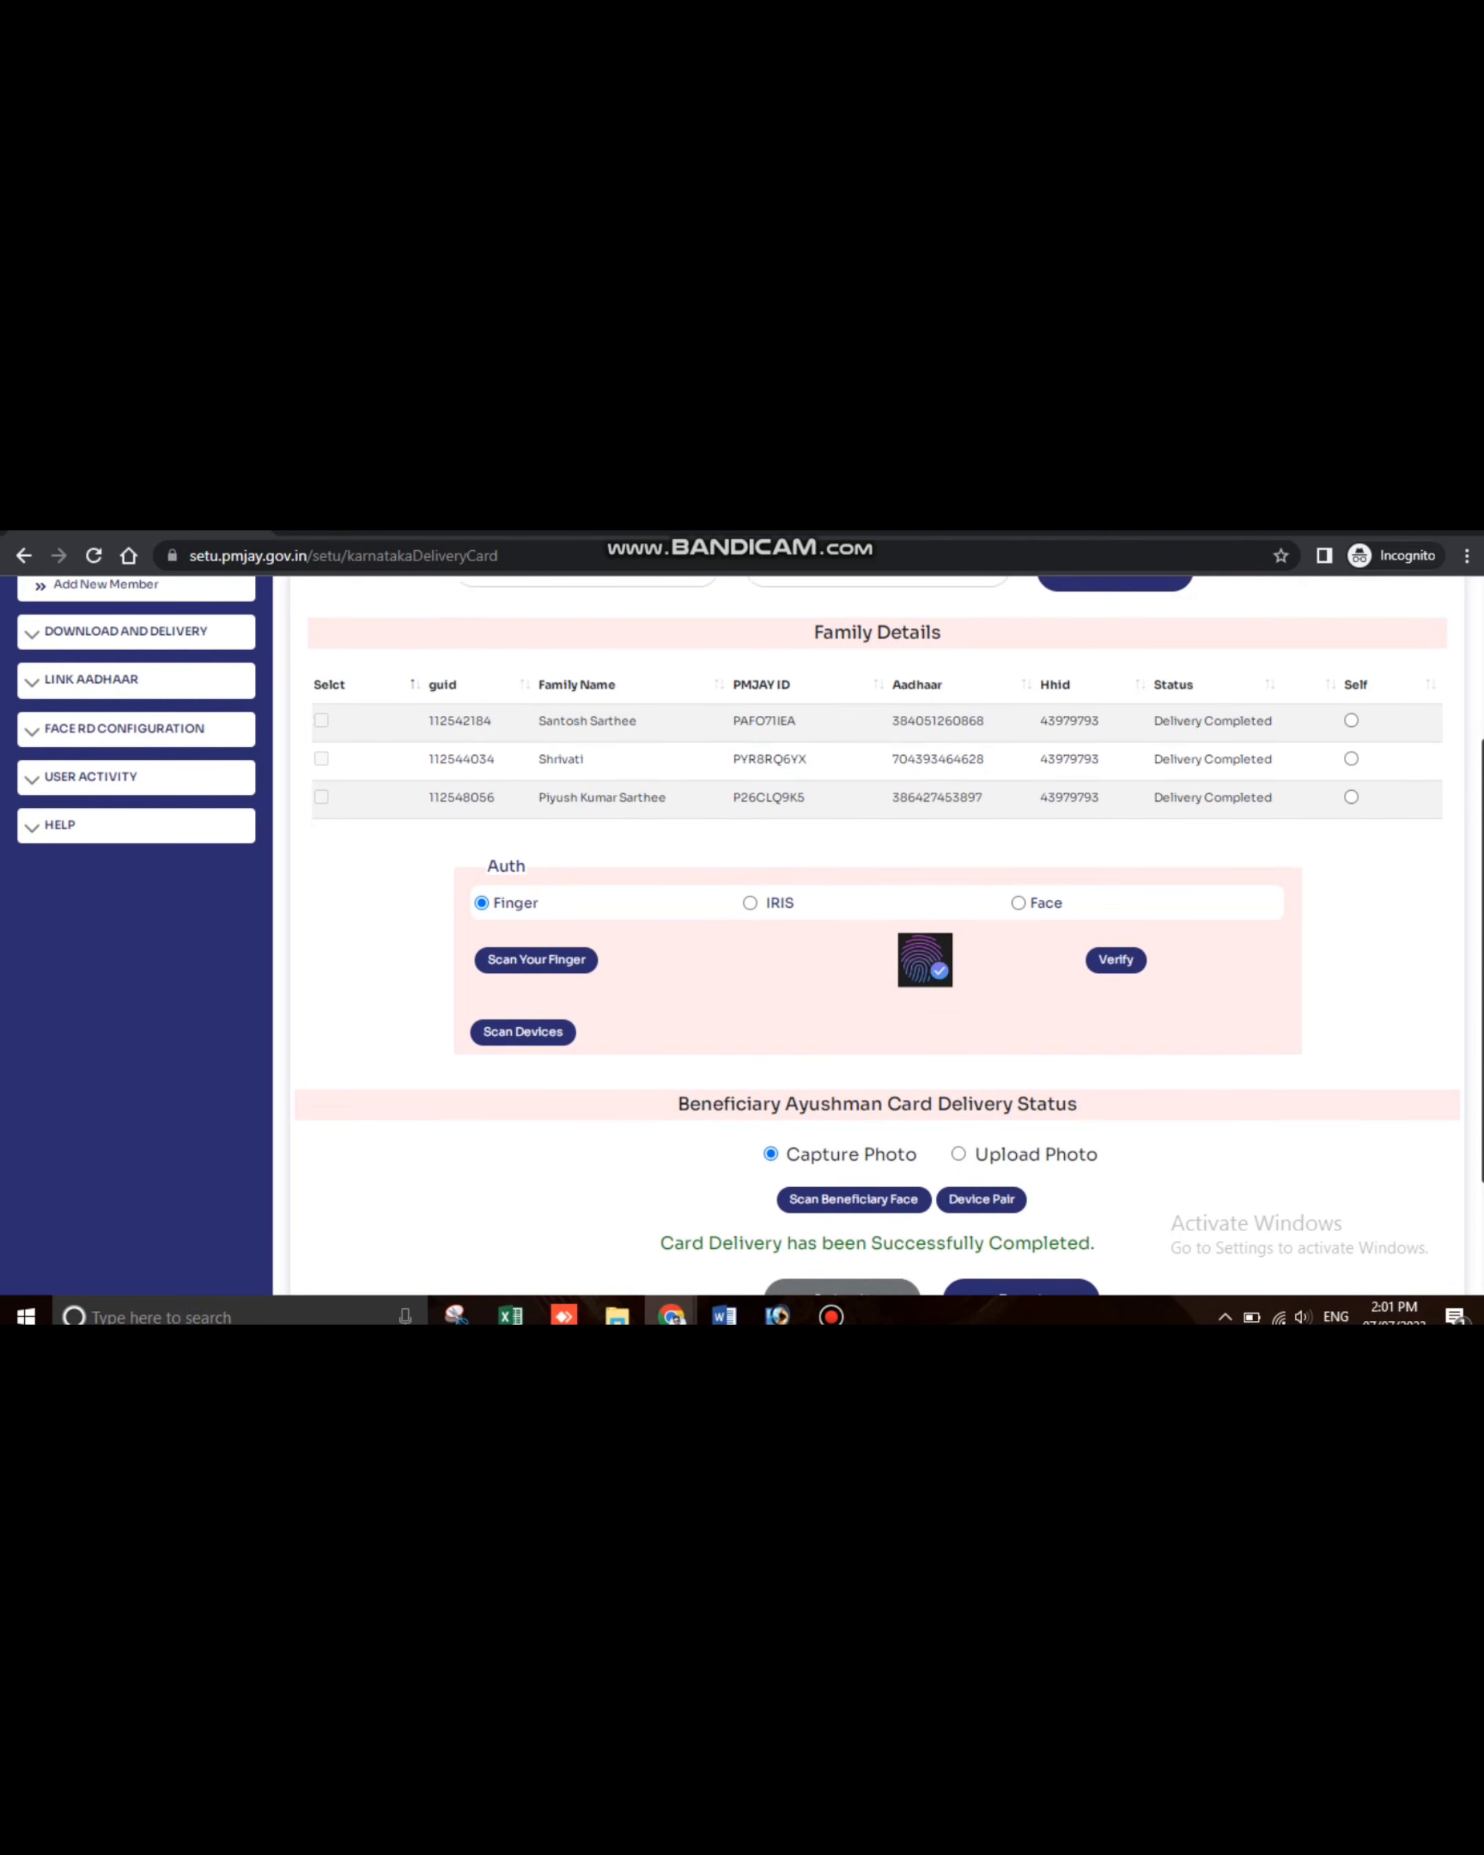
scroll(749, 936, up, 1)
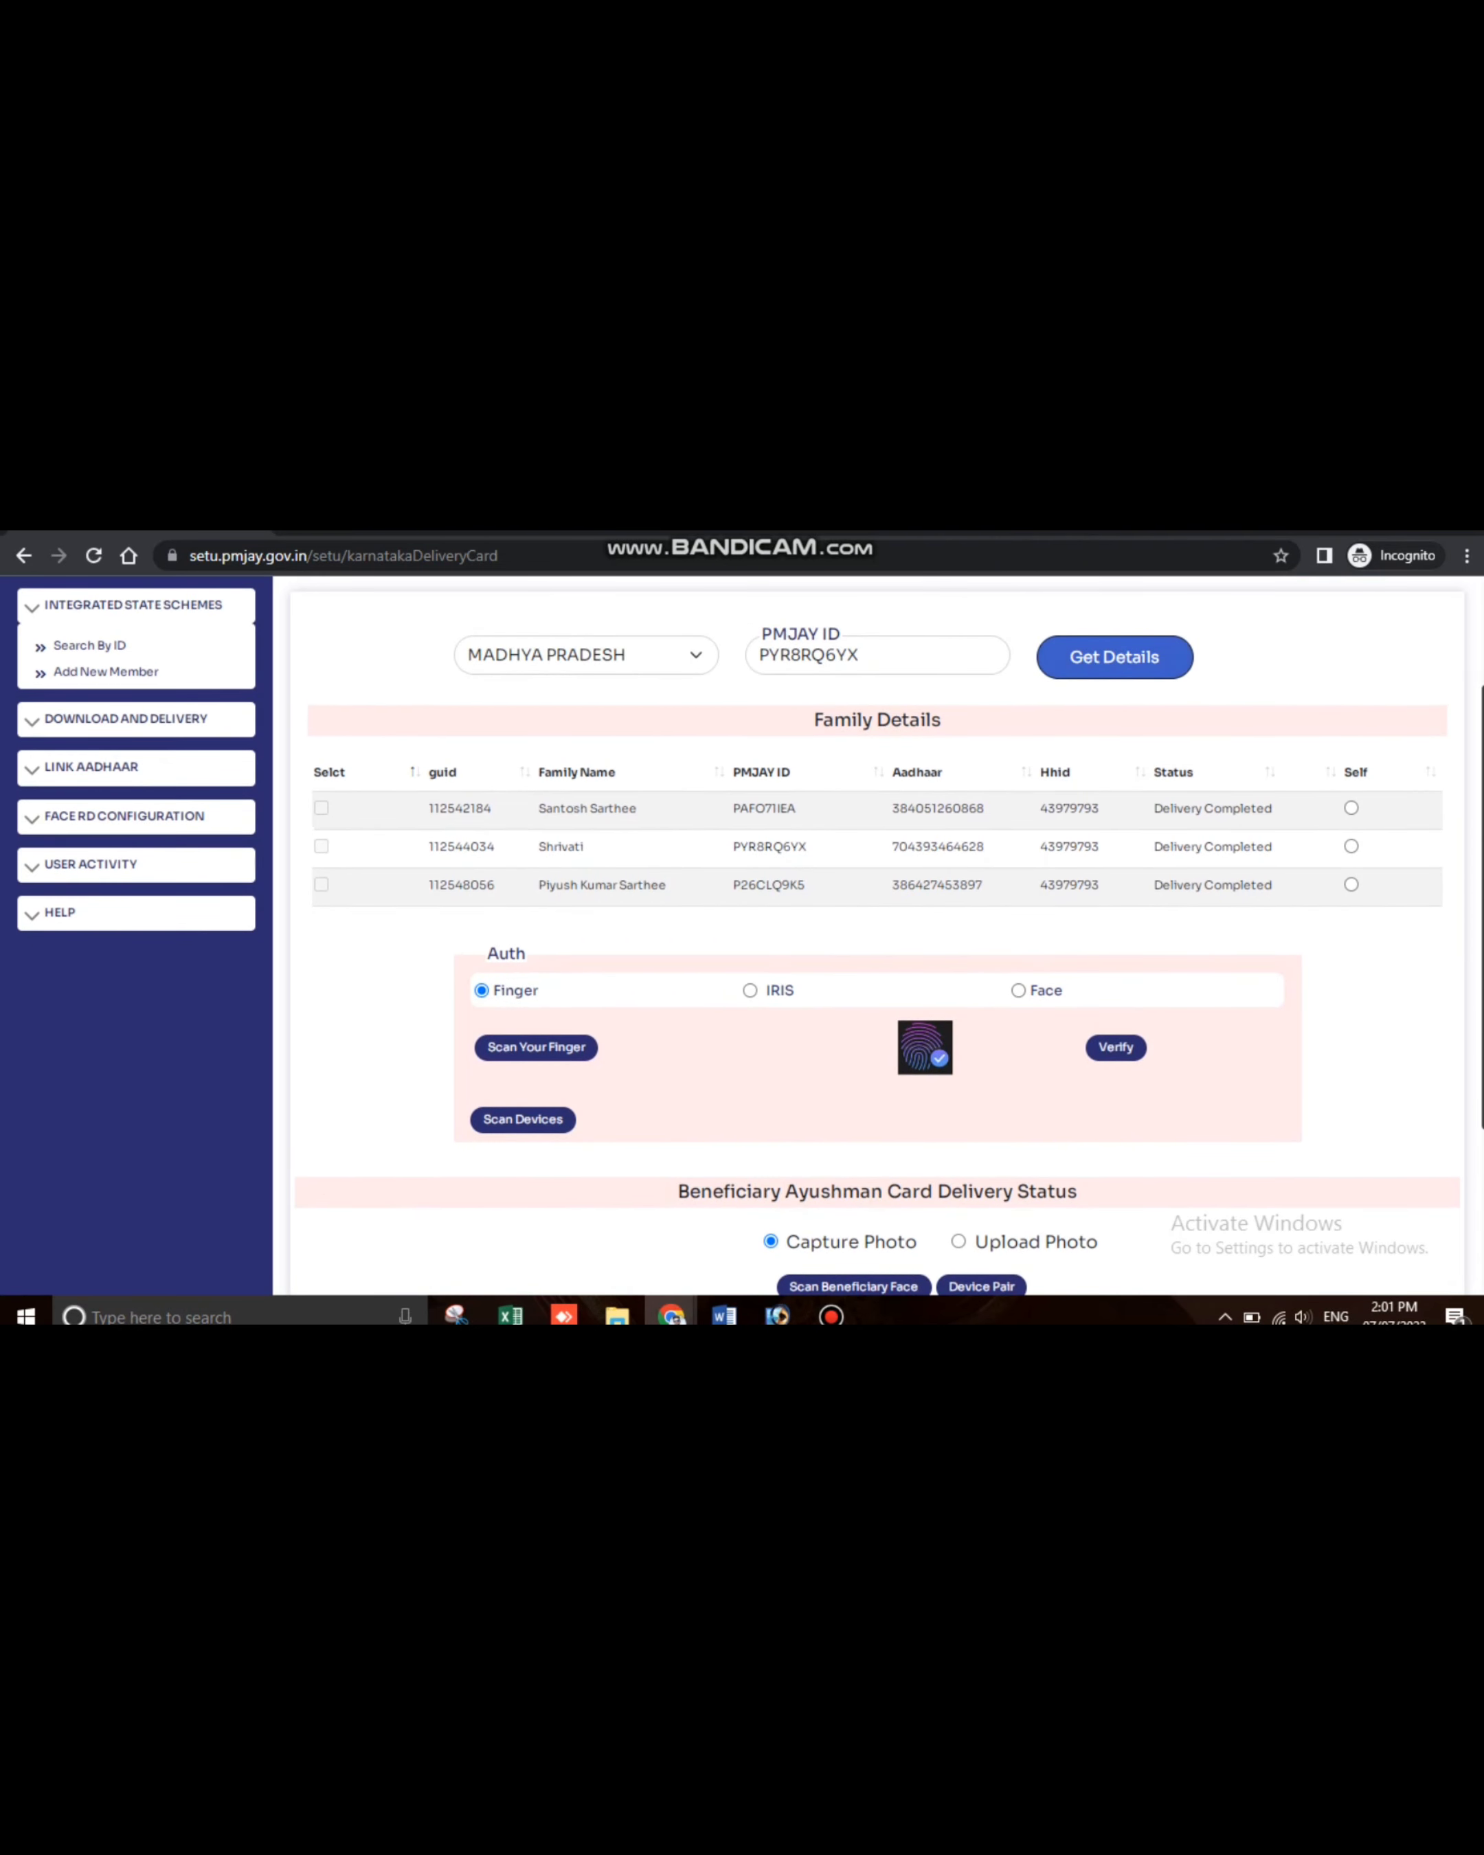
drag(1162, 808, 759, 990)
click(759, 990)
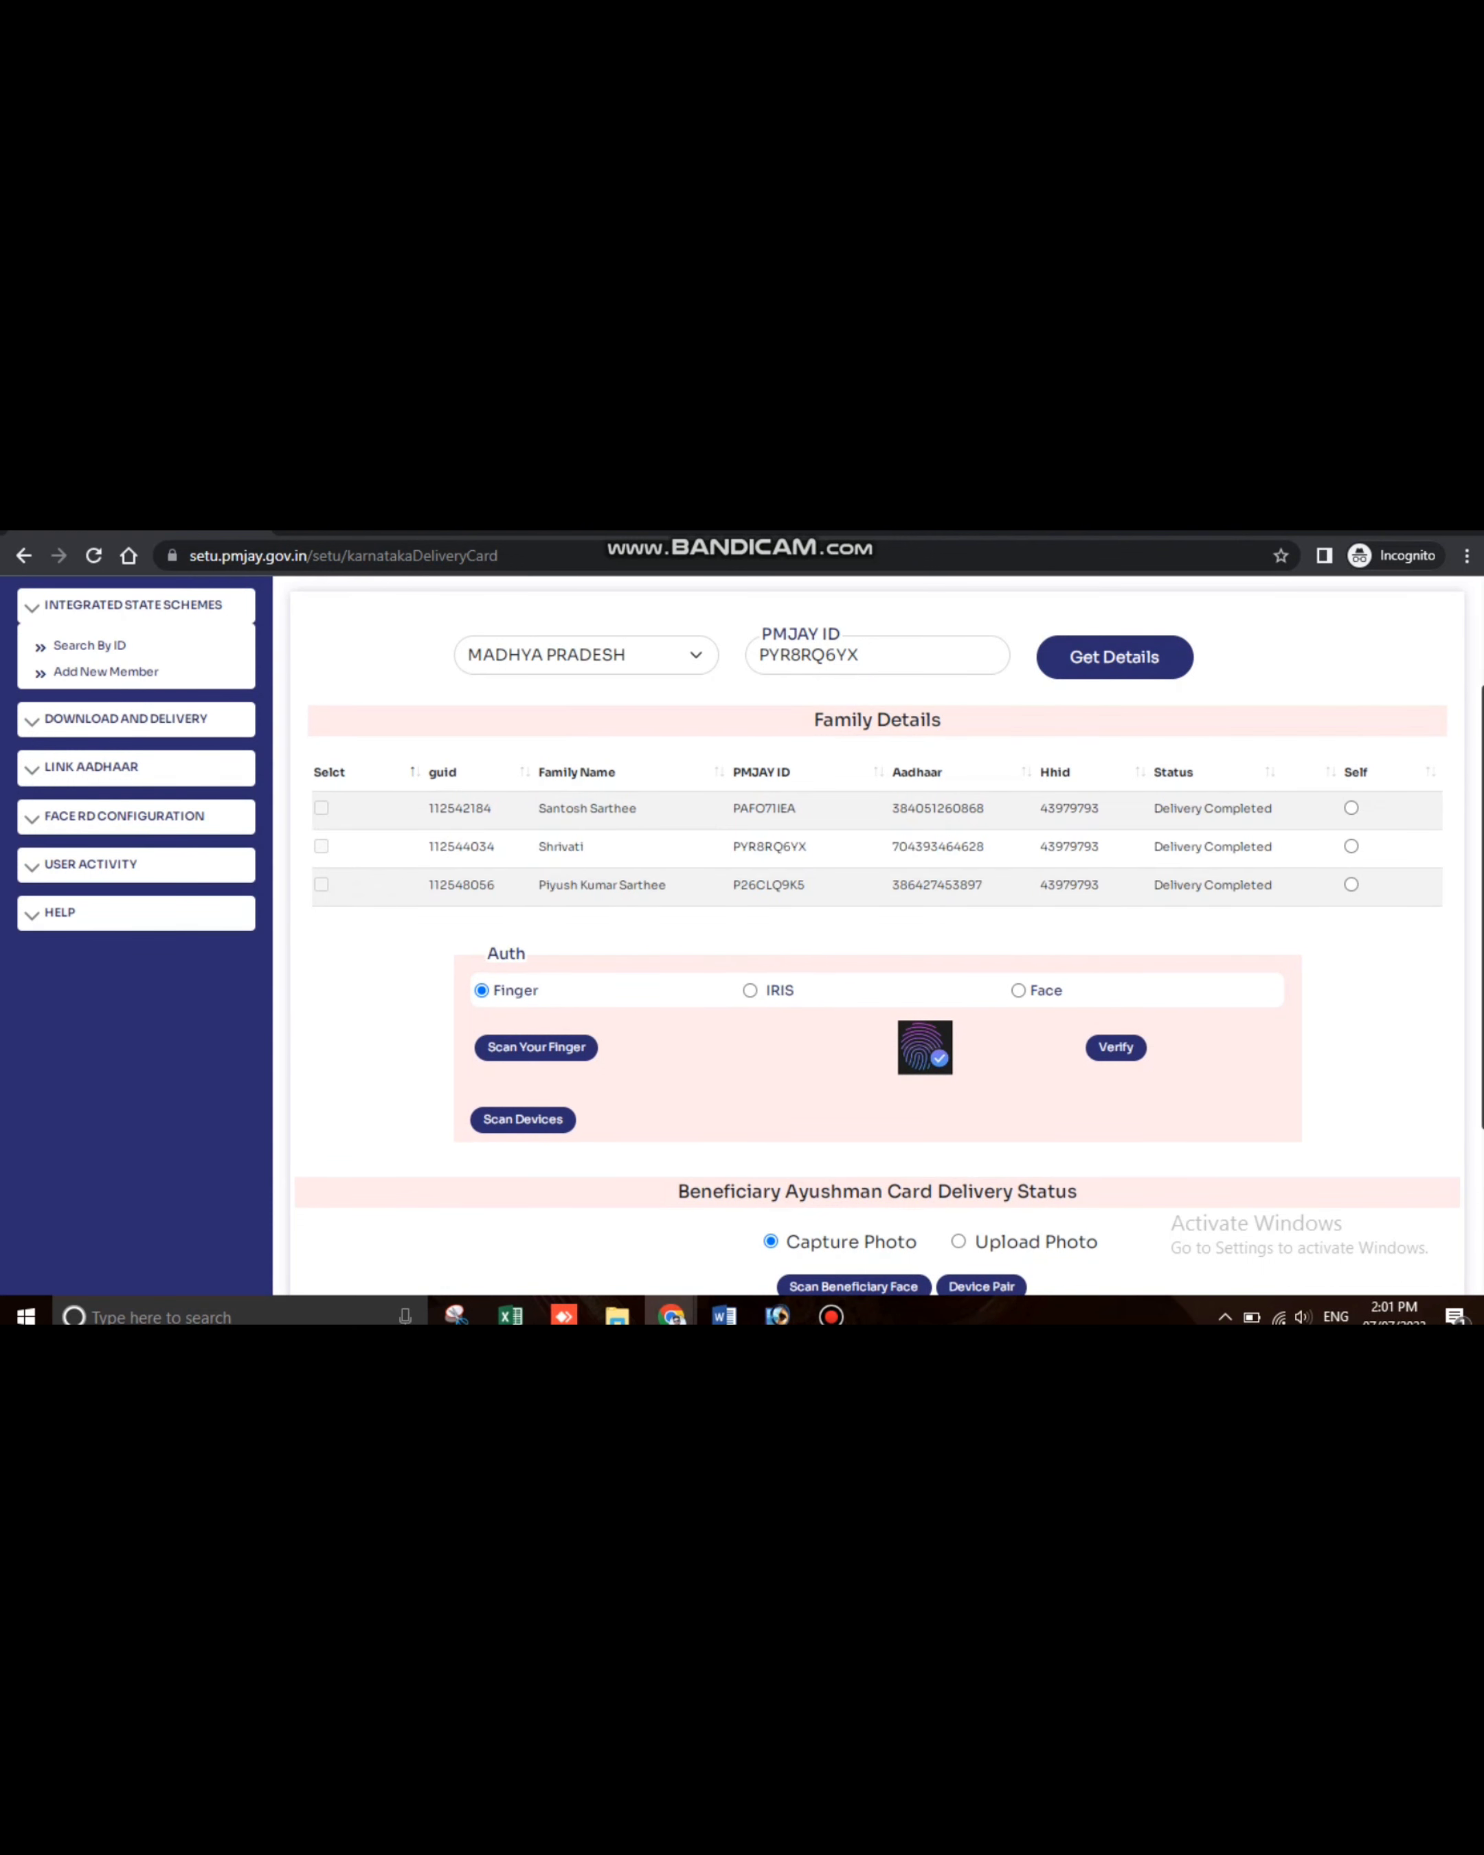
drag(1153, 885, 1273, 885)
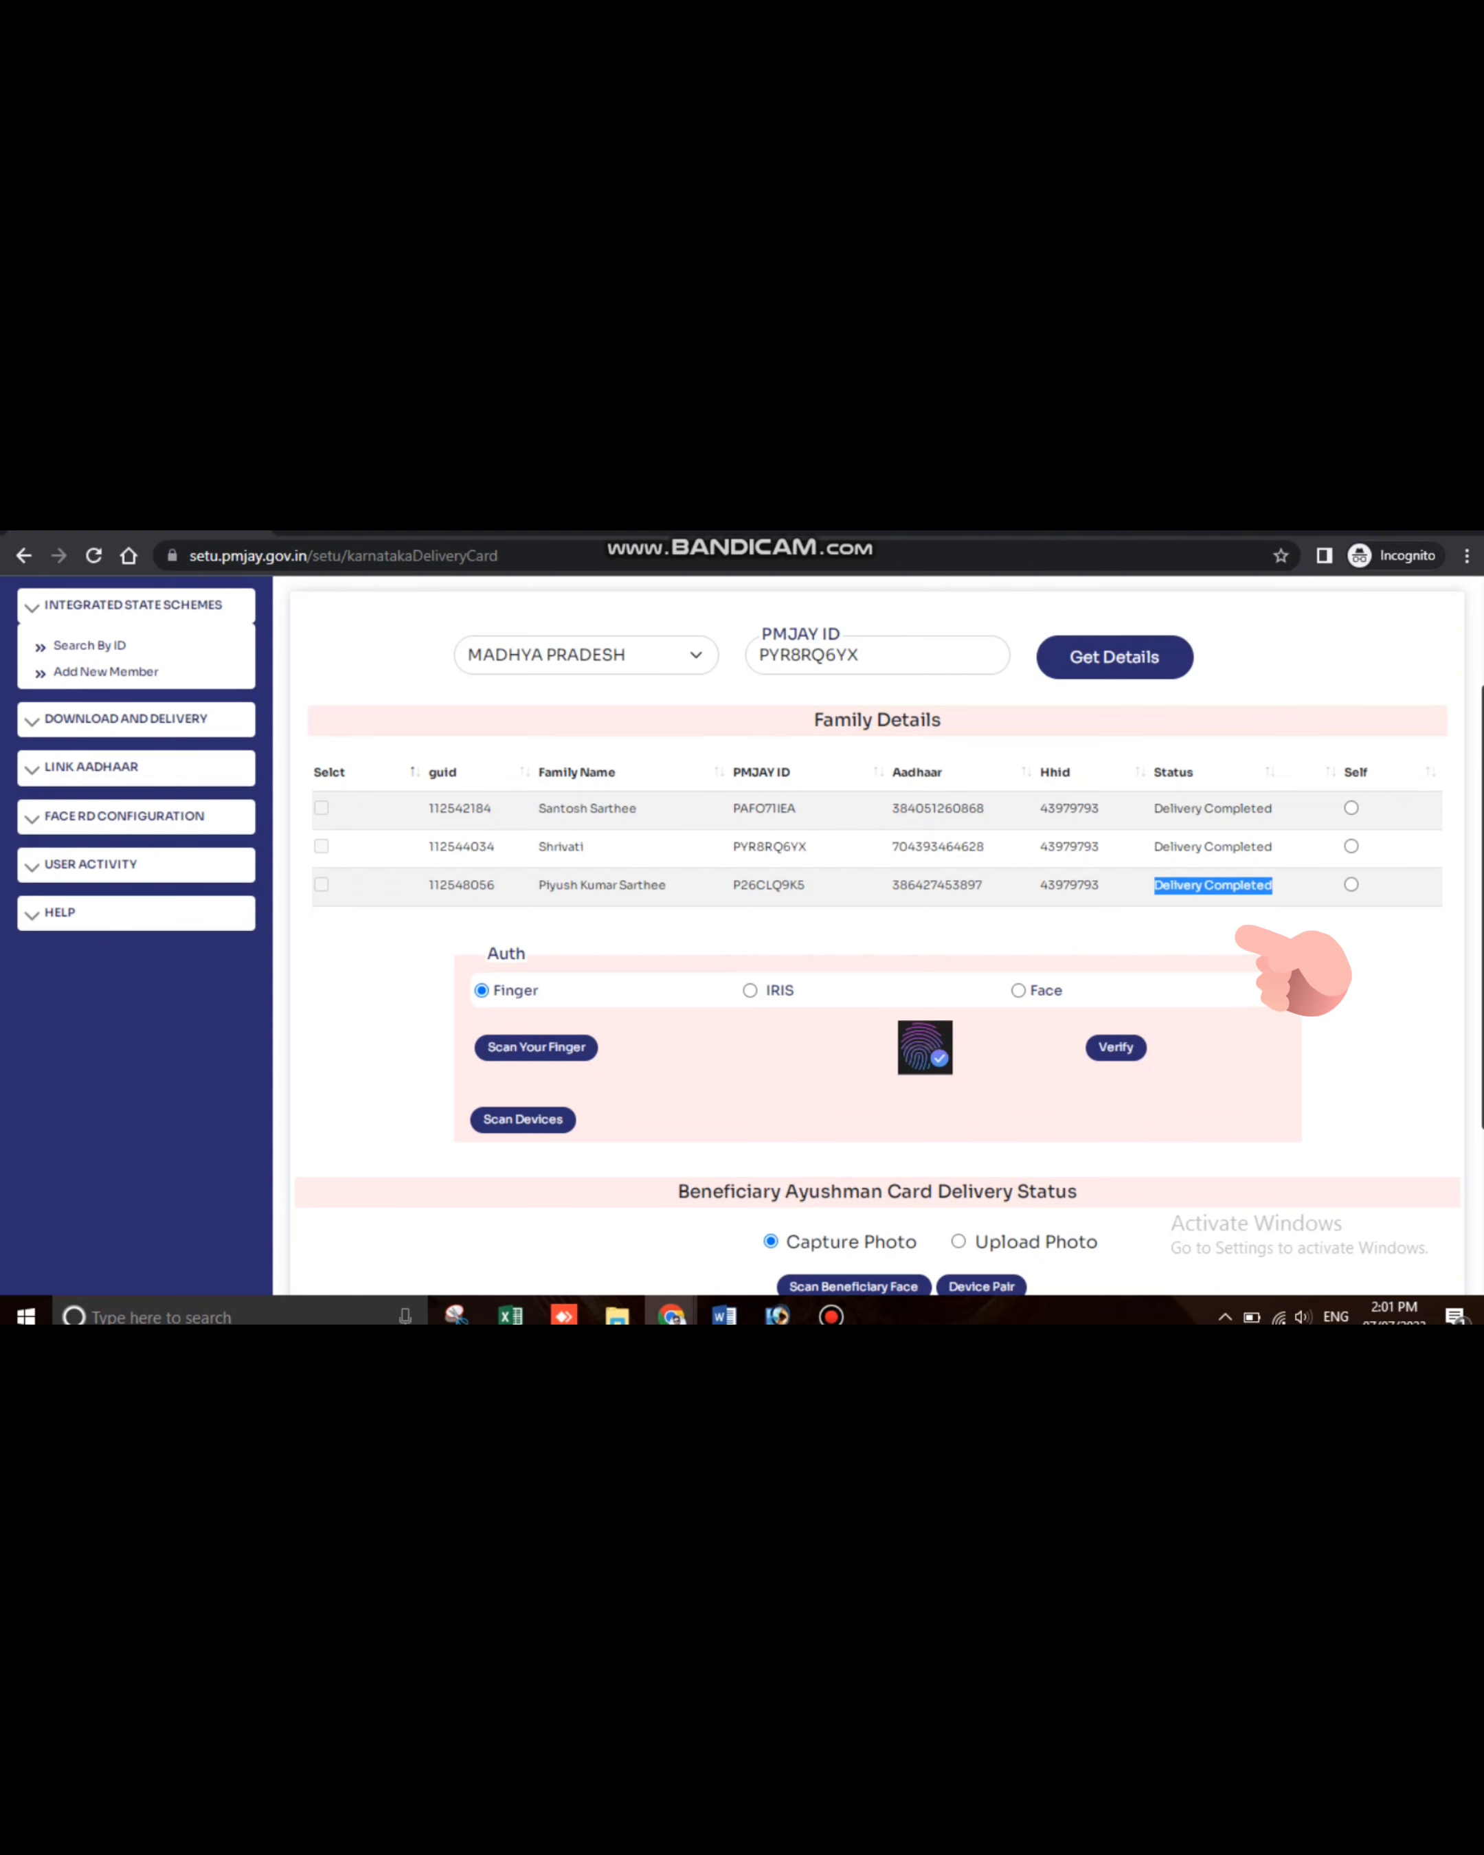
click(1273, 885)
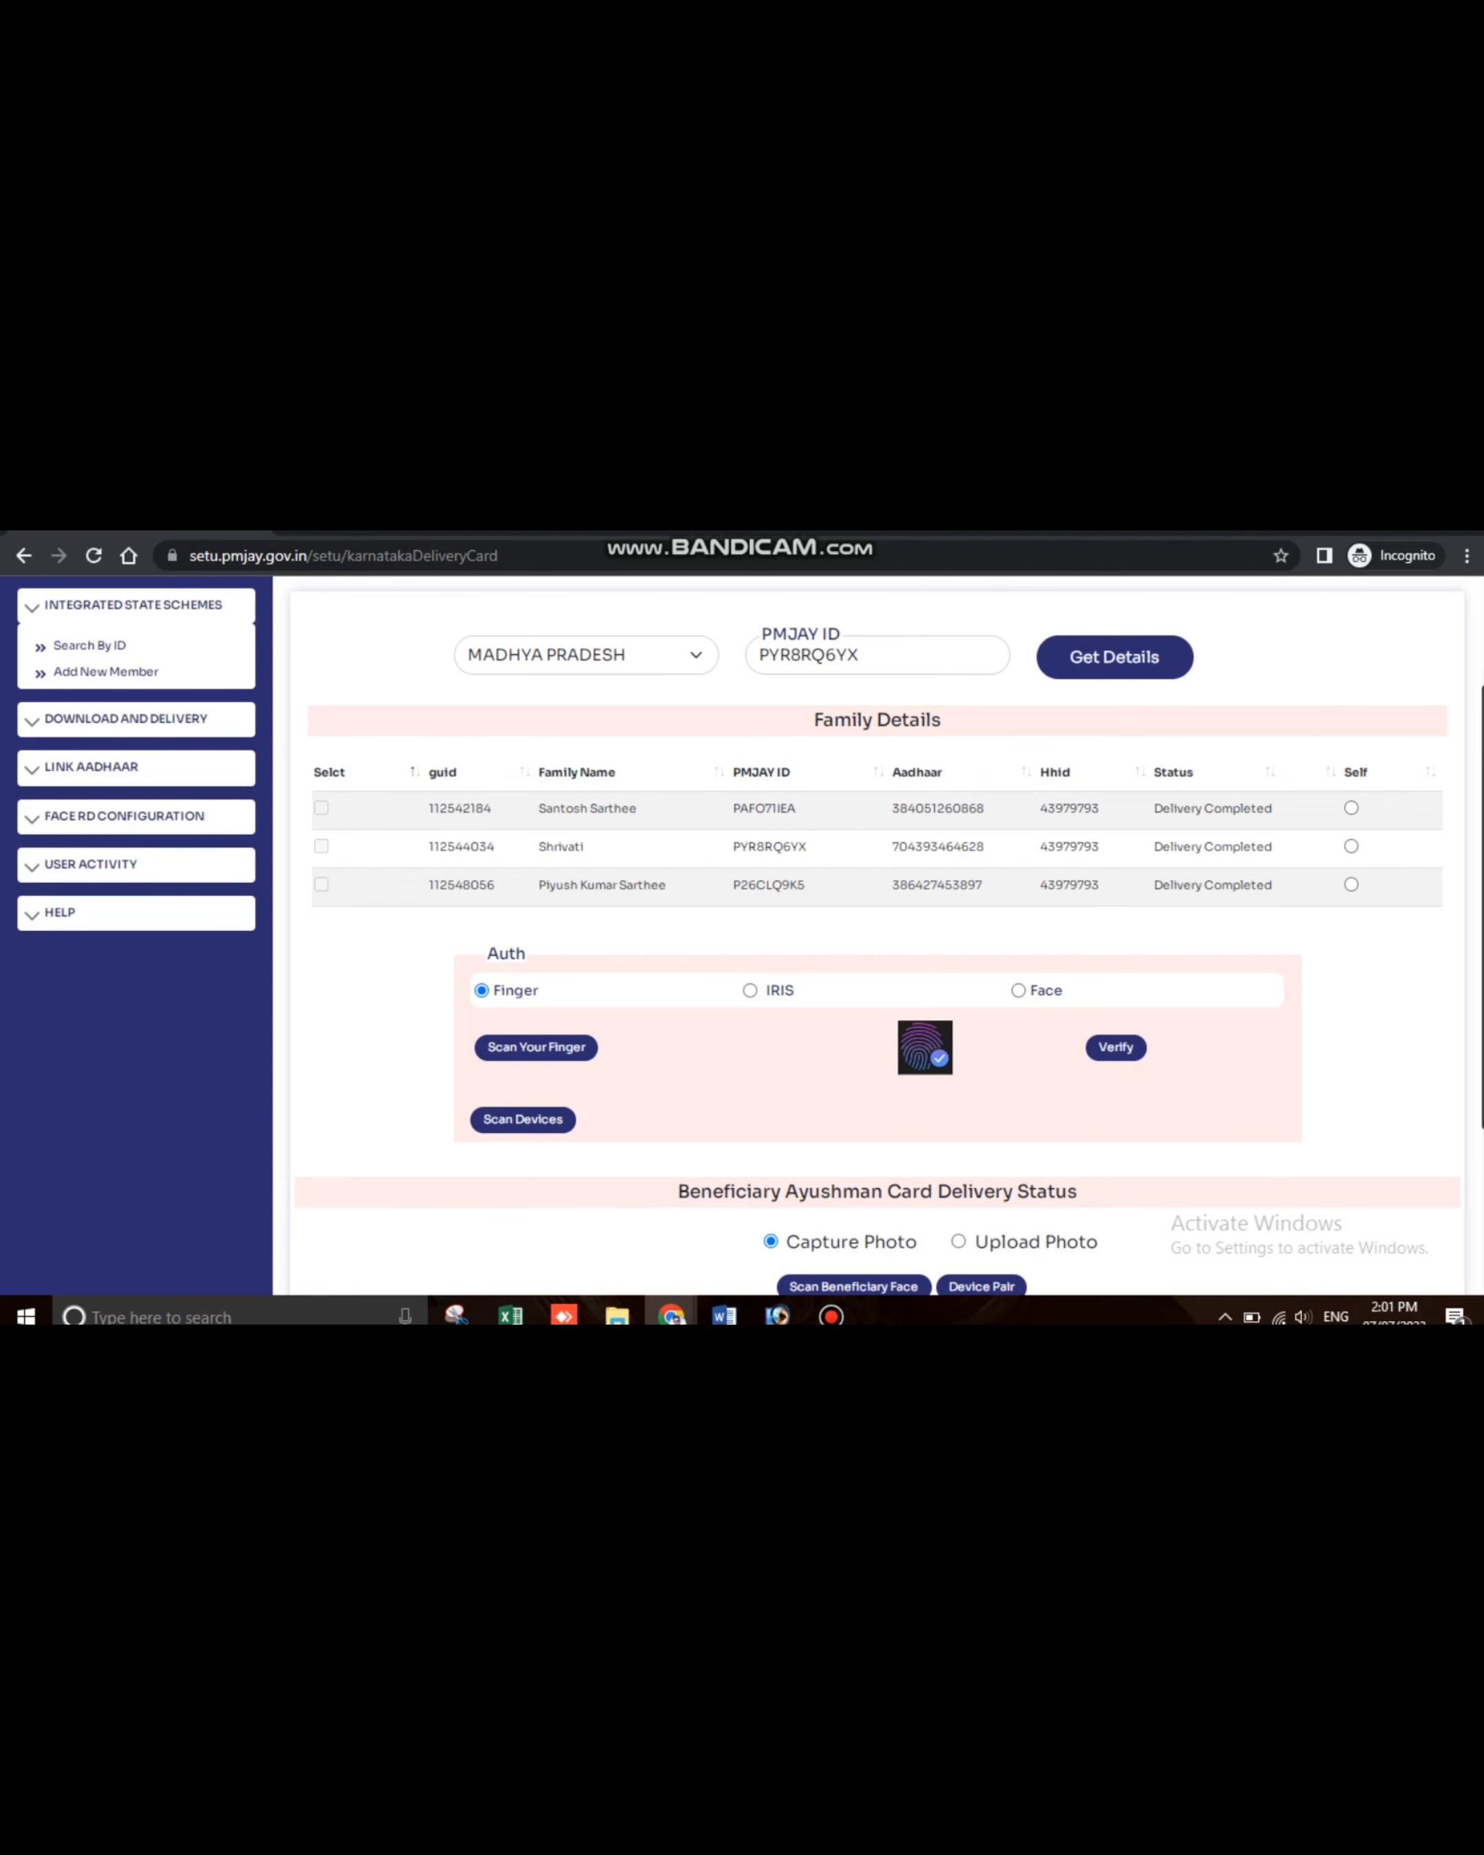
scroll(878, 938, down, 3)
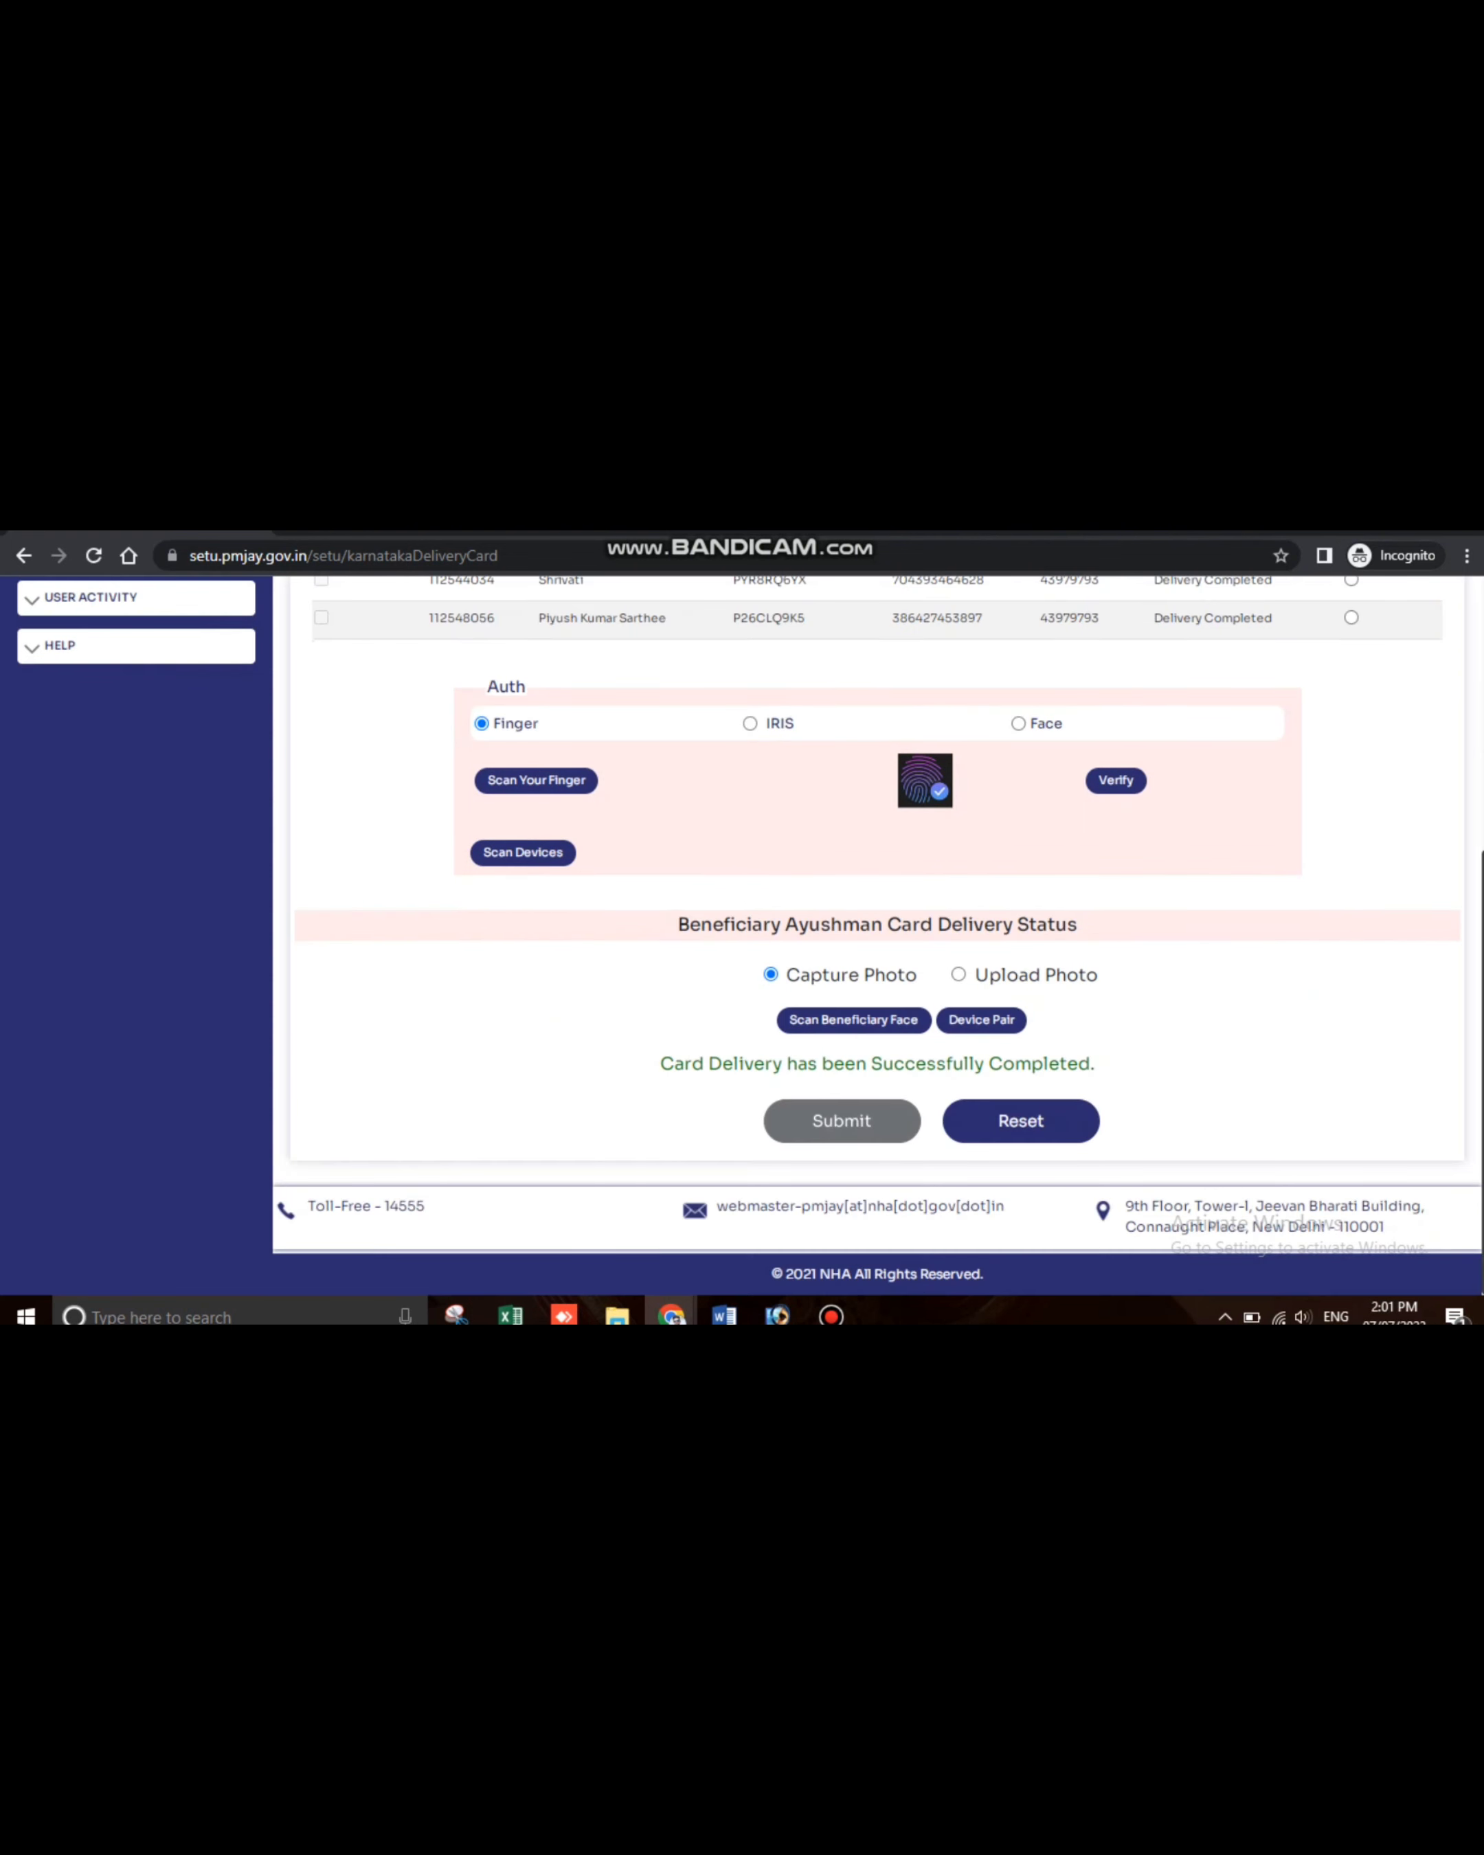
click(1020, 1120)
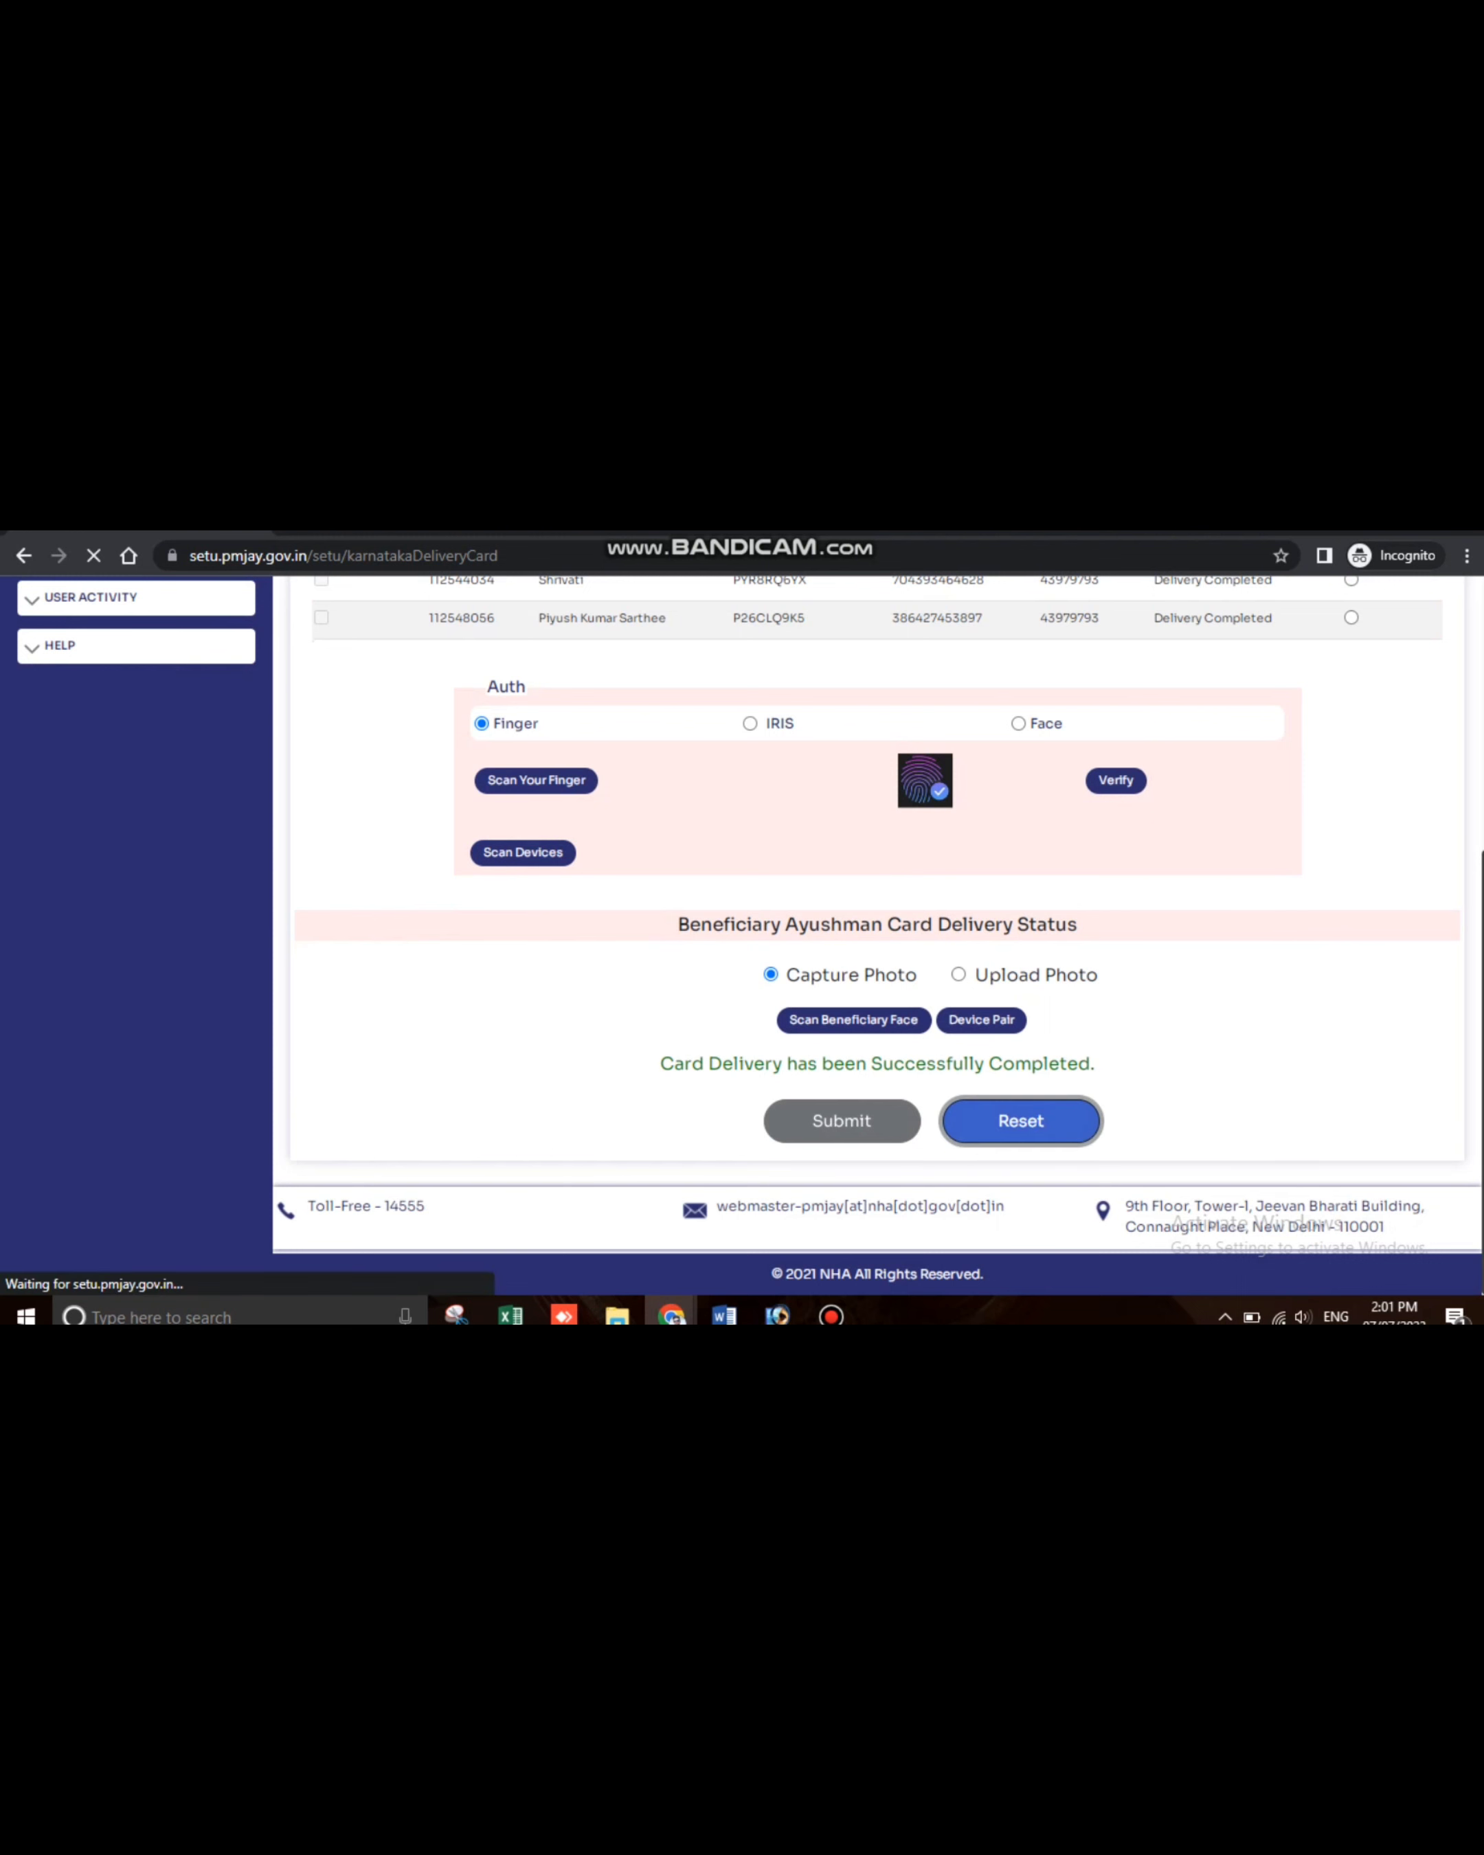